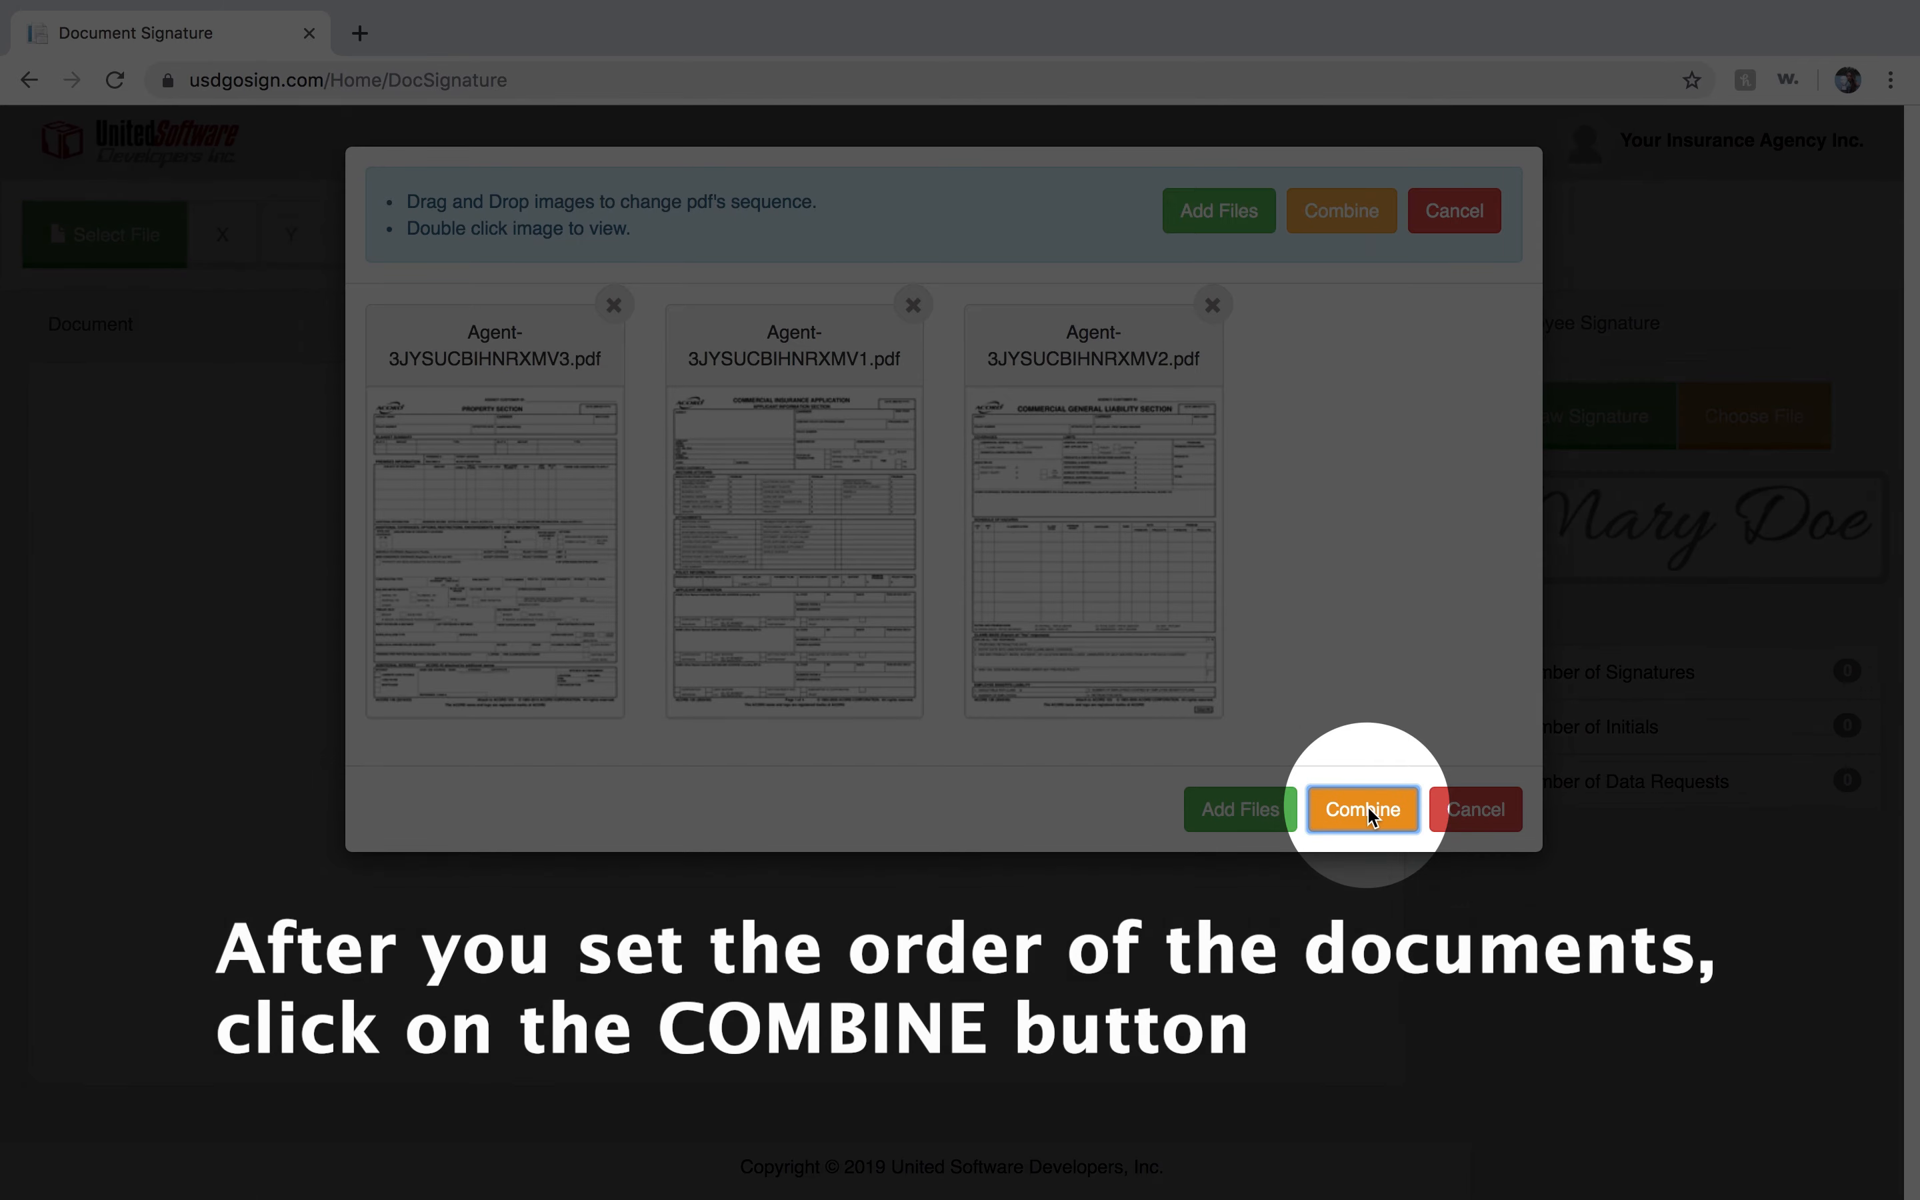
# Combine the three agent PDFs into one file and load the combined file for signatures.
pyautogui.click(1369, 815)
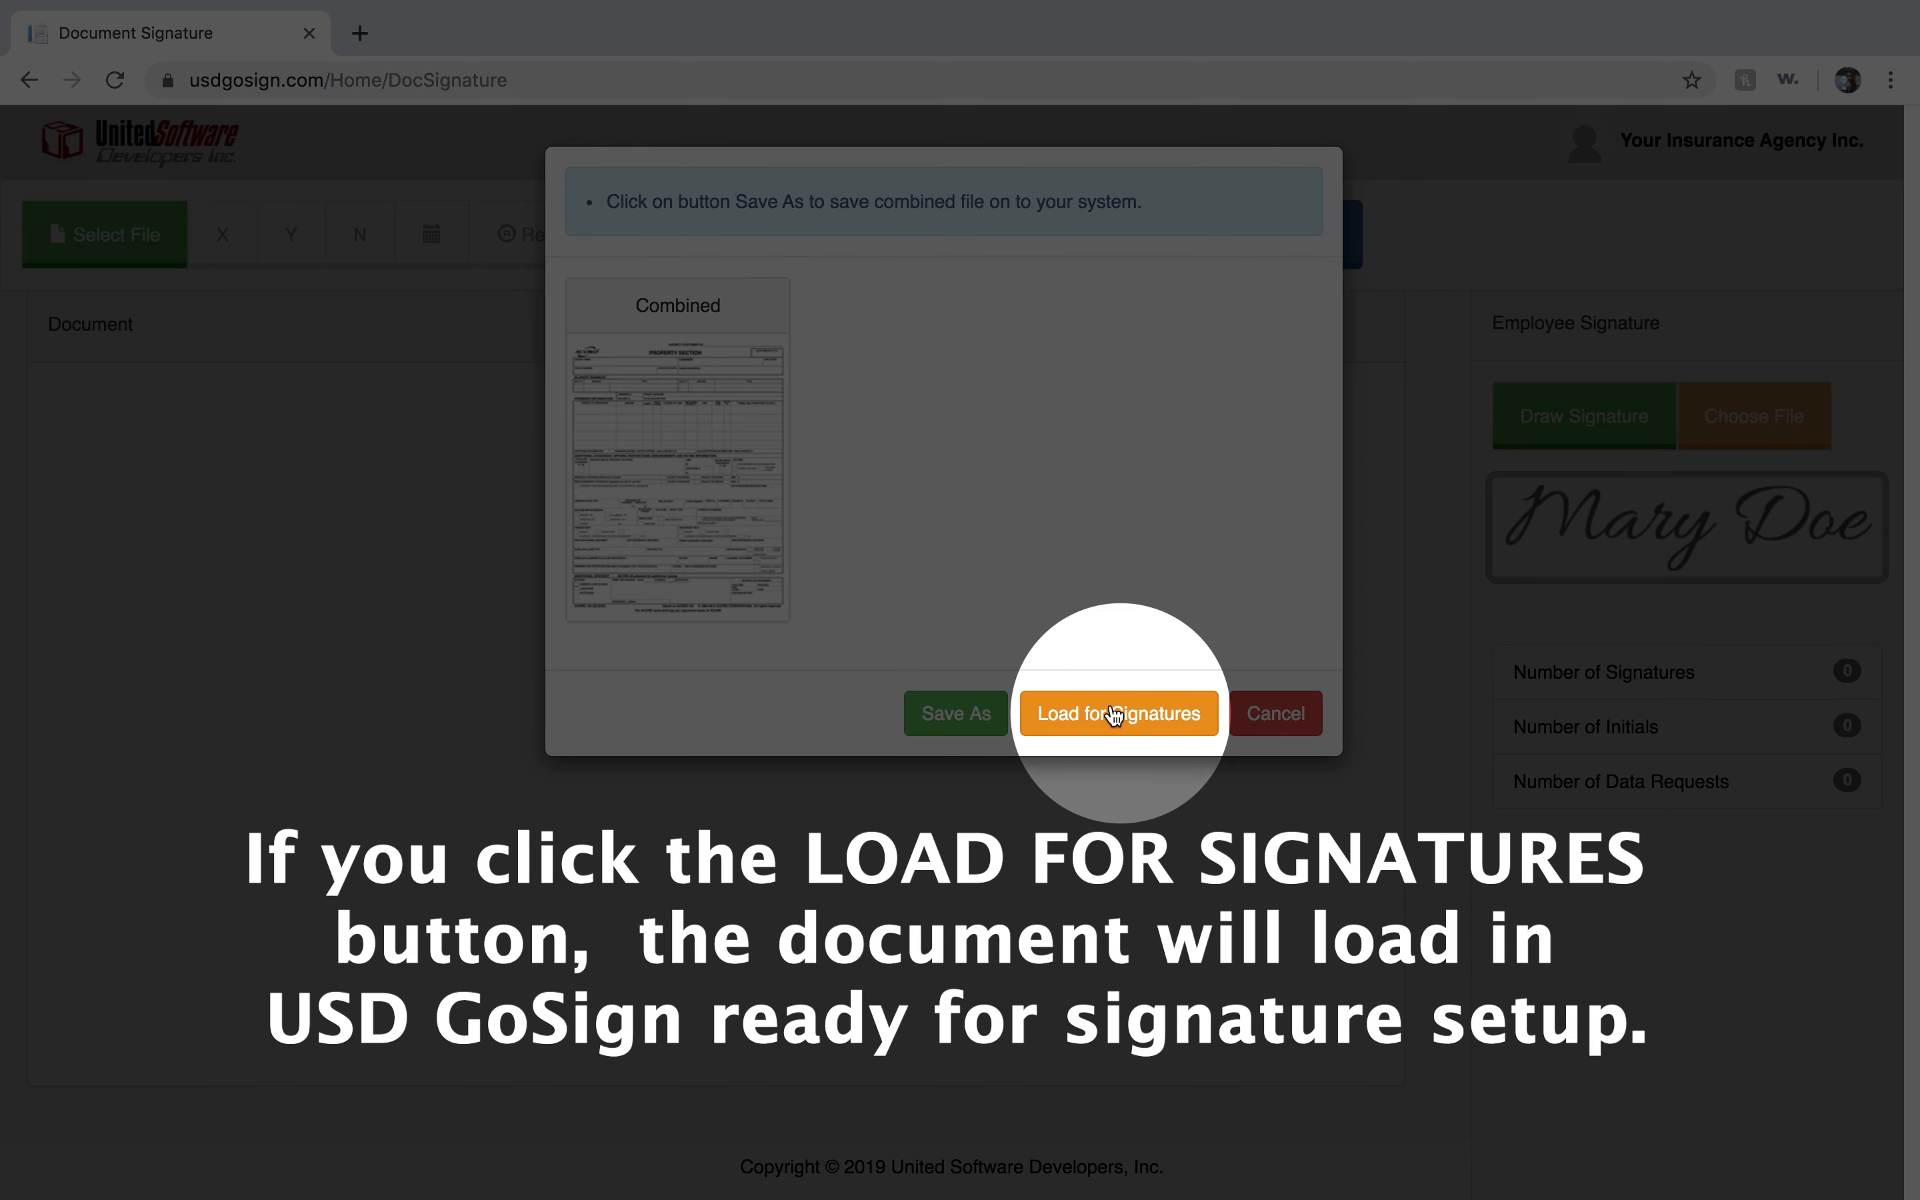
pyautogui.click(1114, 714)
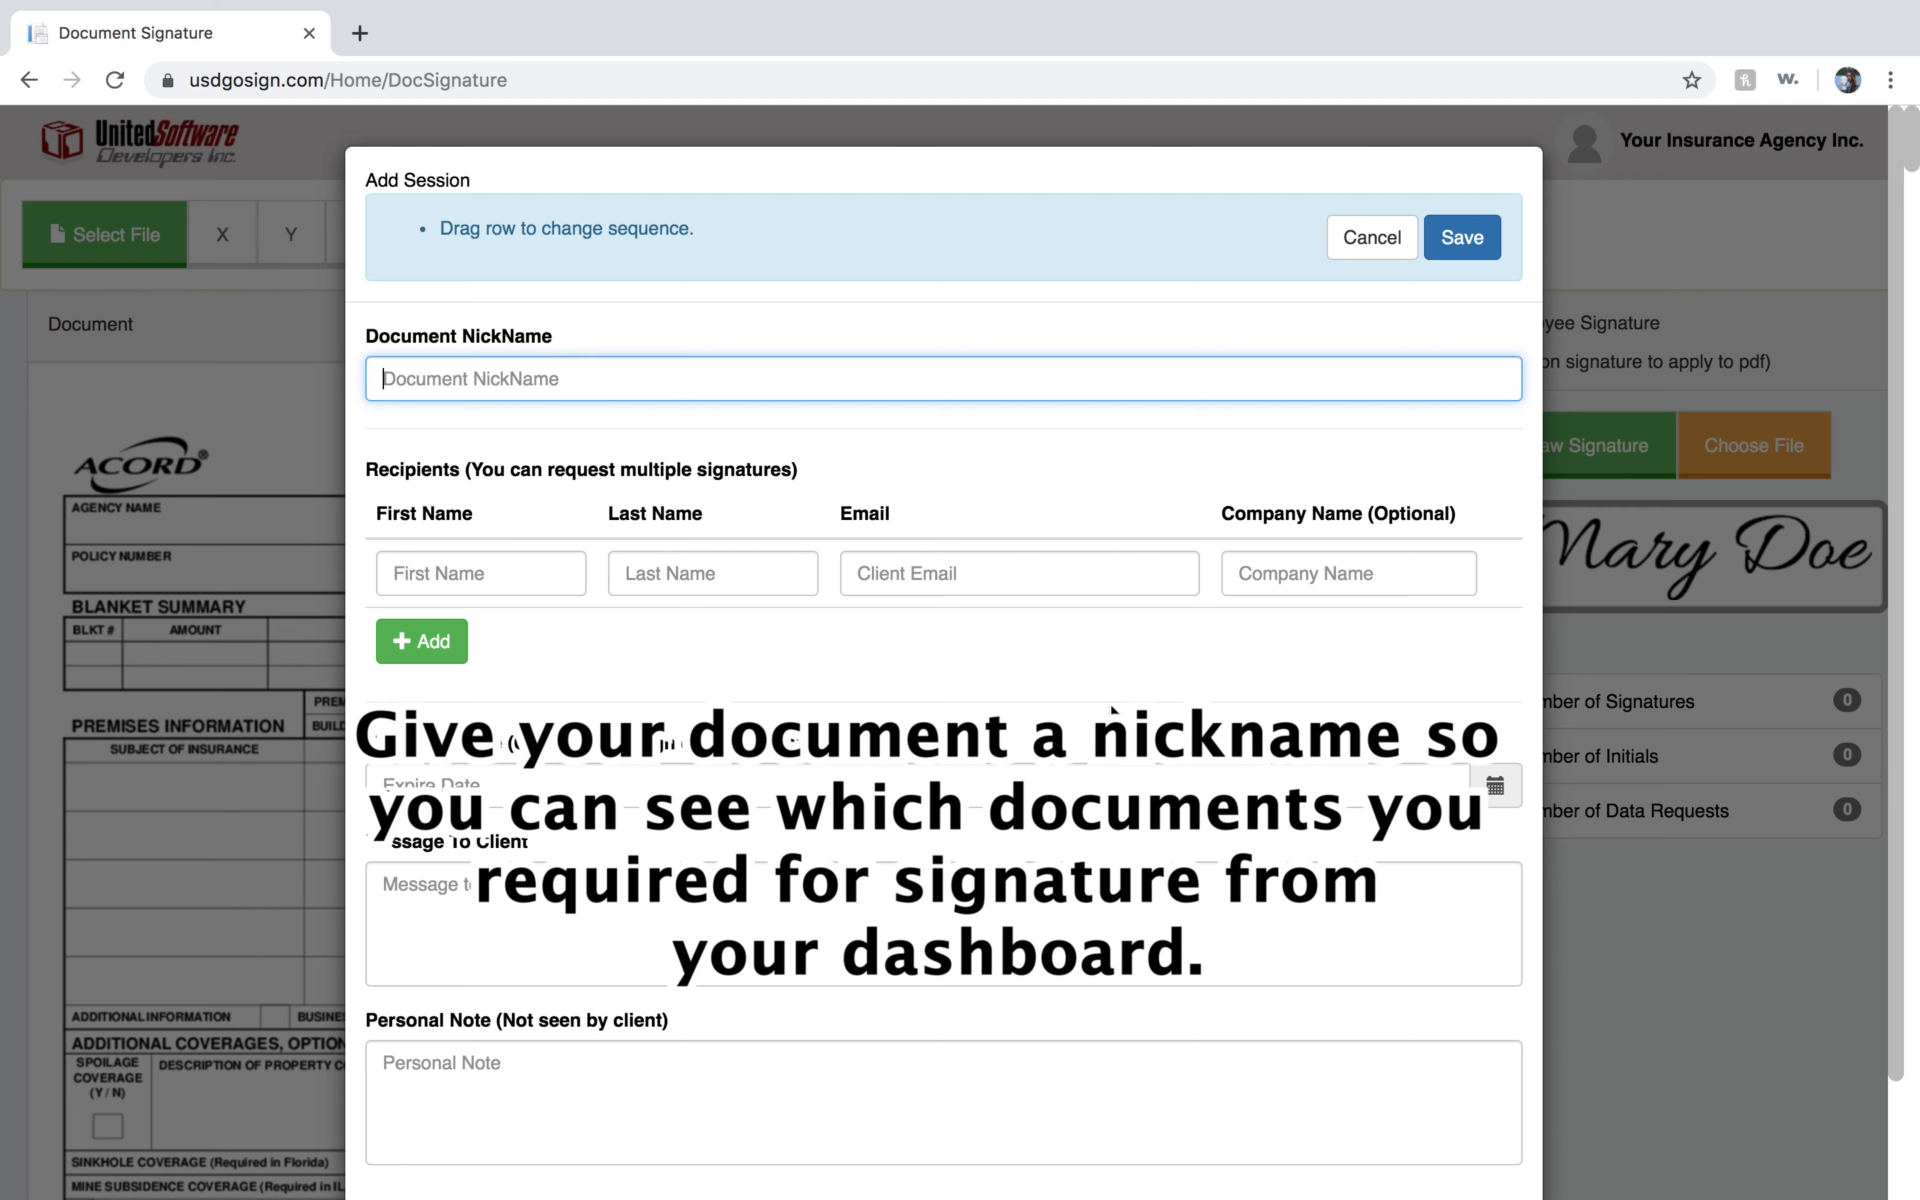
# Name the document Commercial Acords.
pyautogui.write('Commercial Acords')
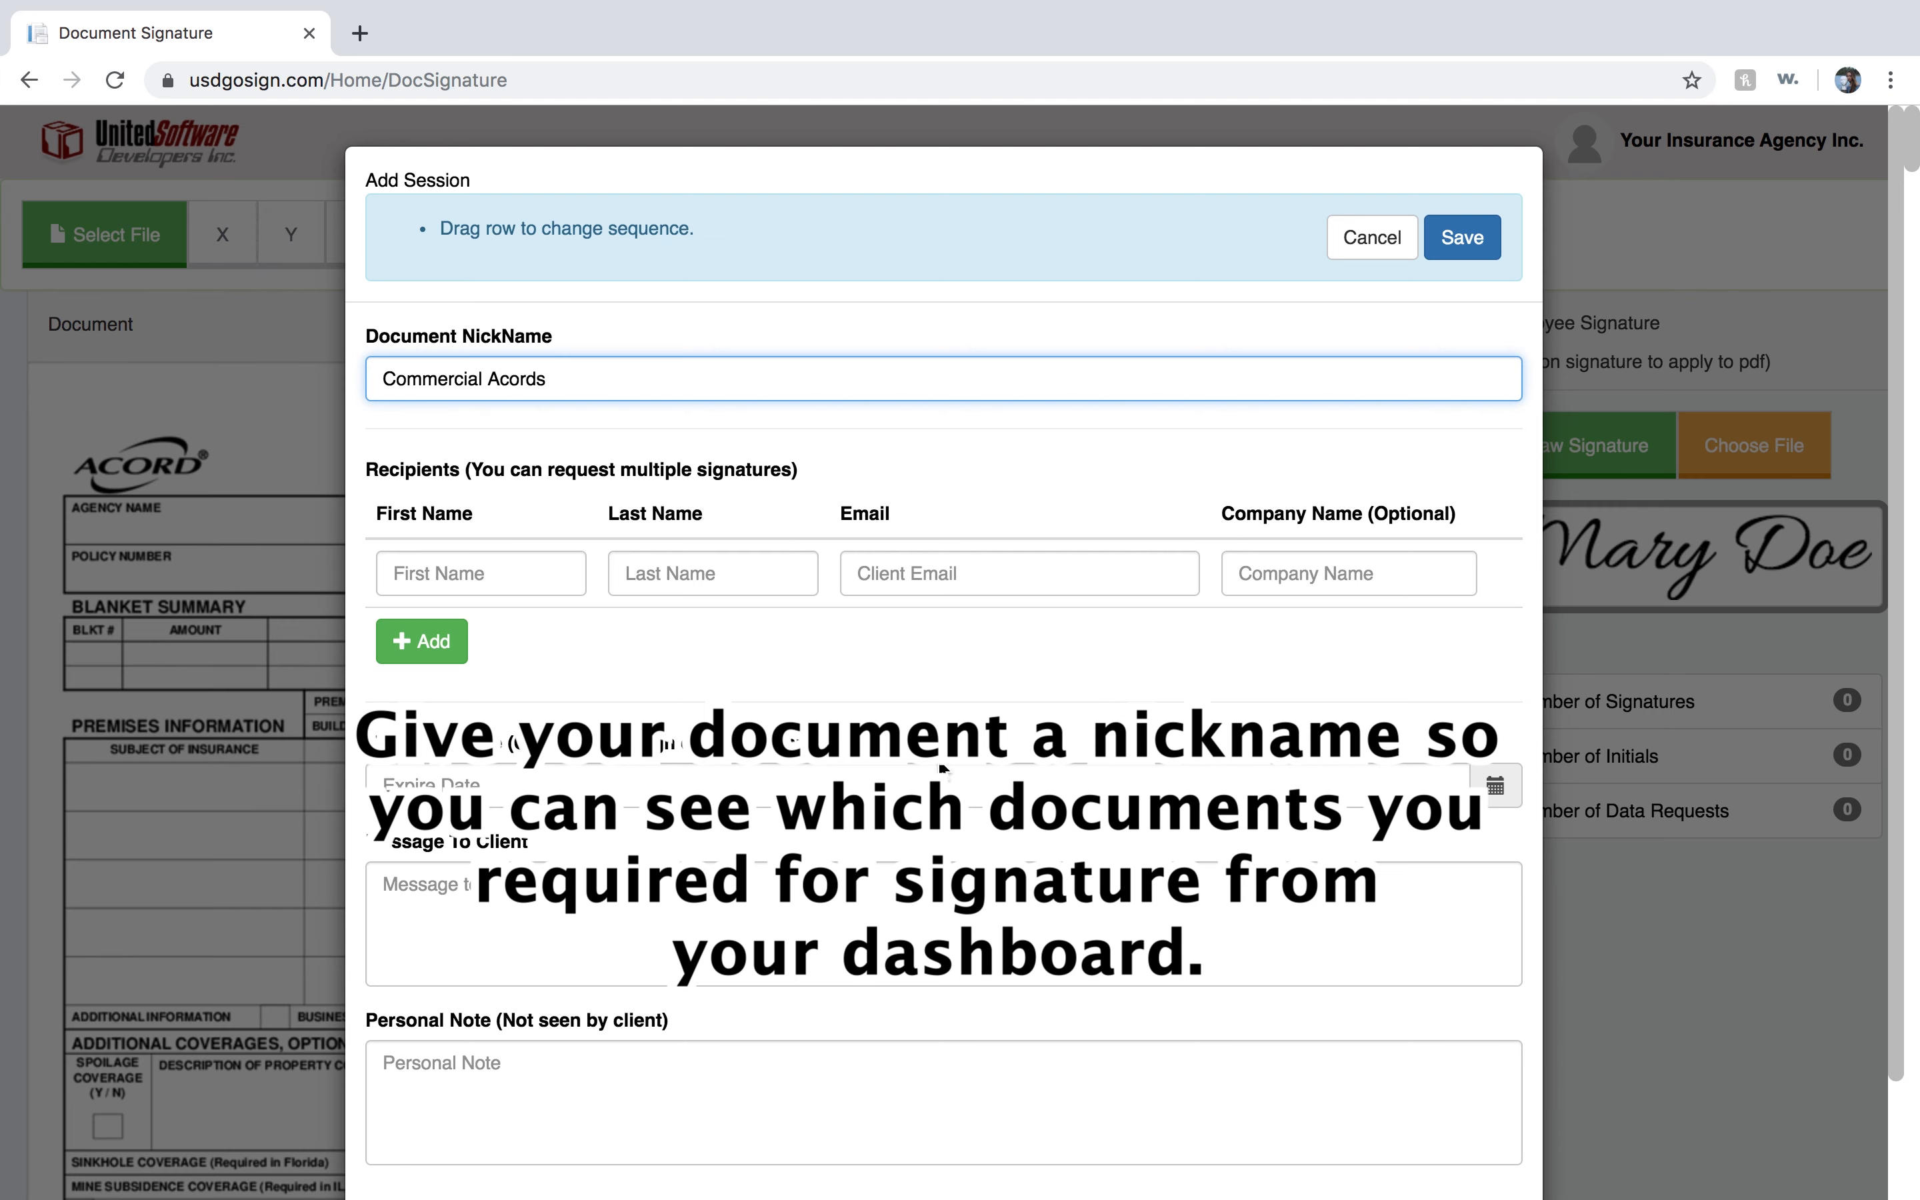
pyautogui.click(489, 574)
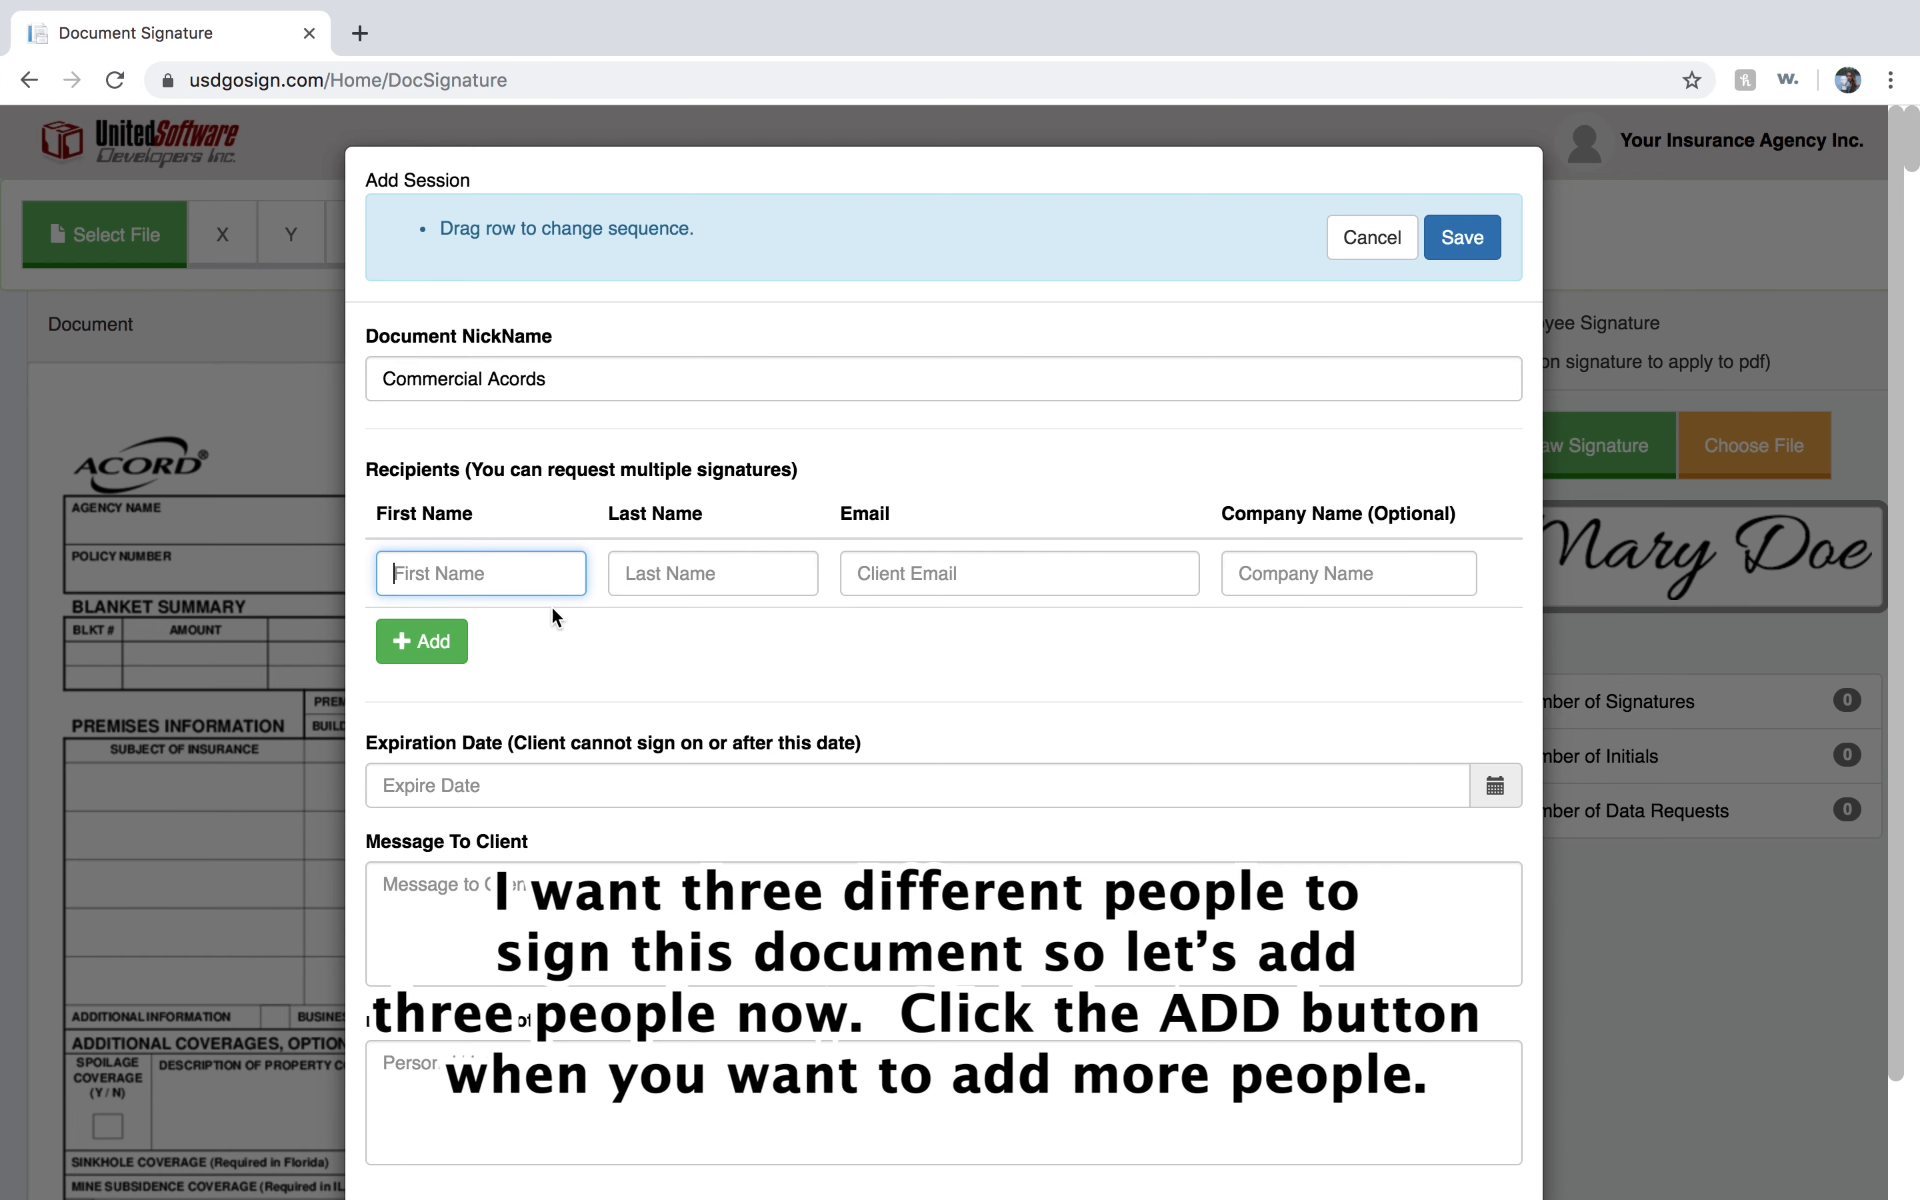
pyautogui.click(435, 644)
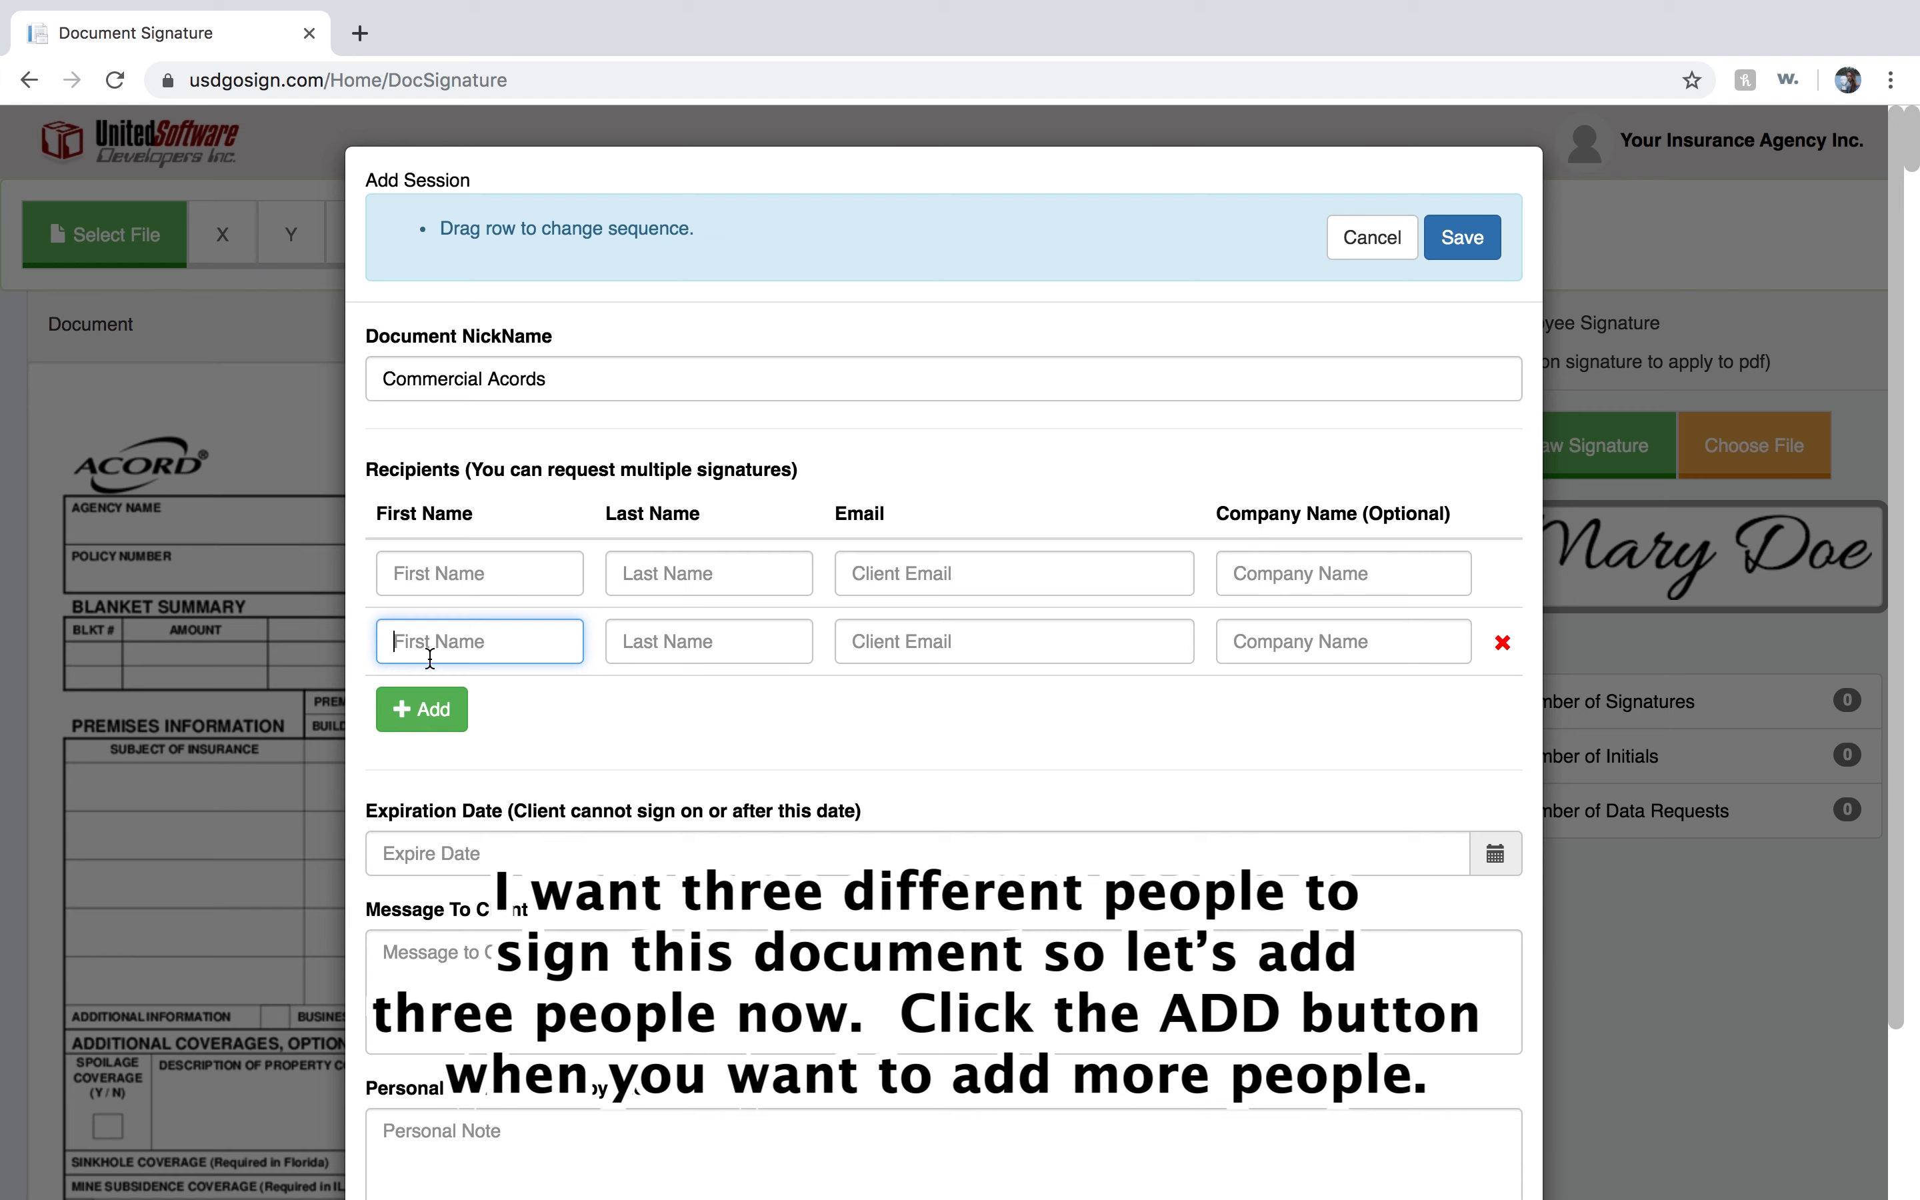
pyautogui.click(425, 708)
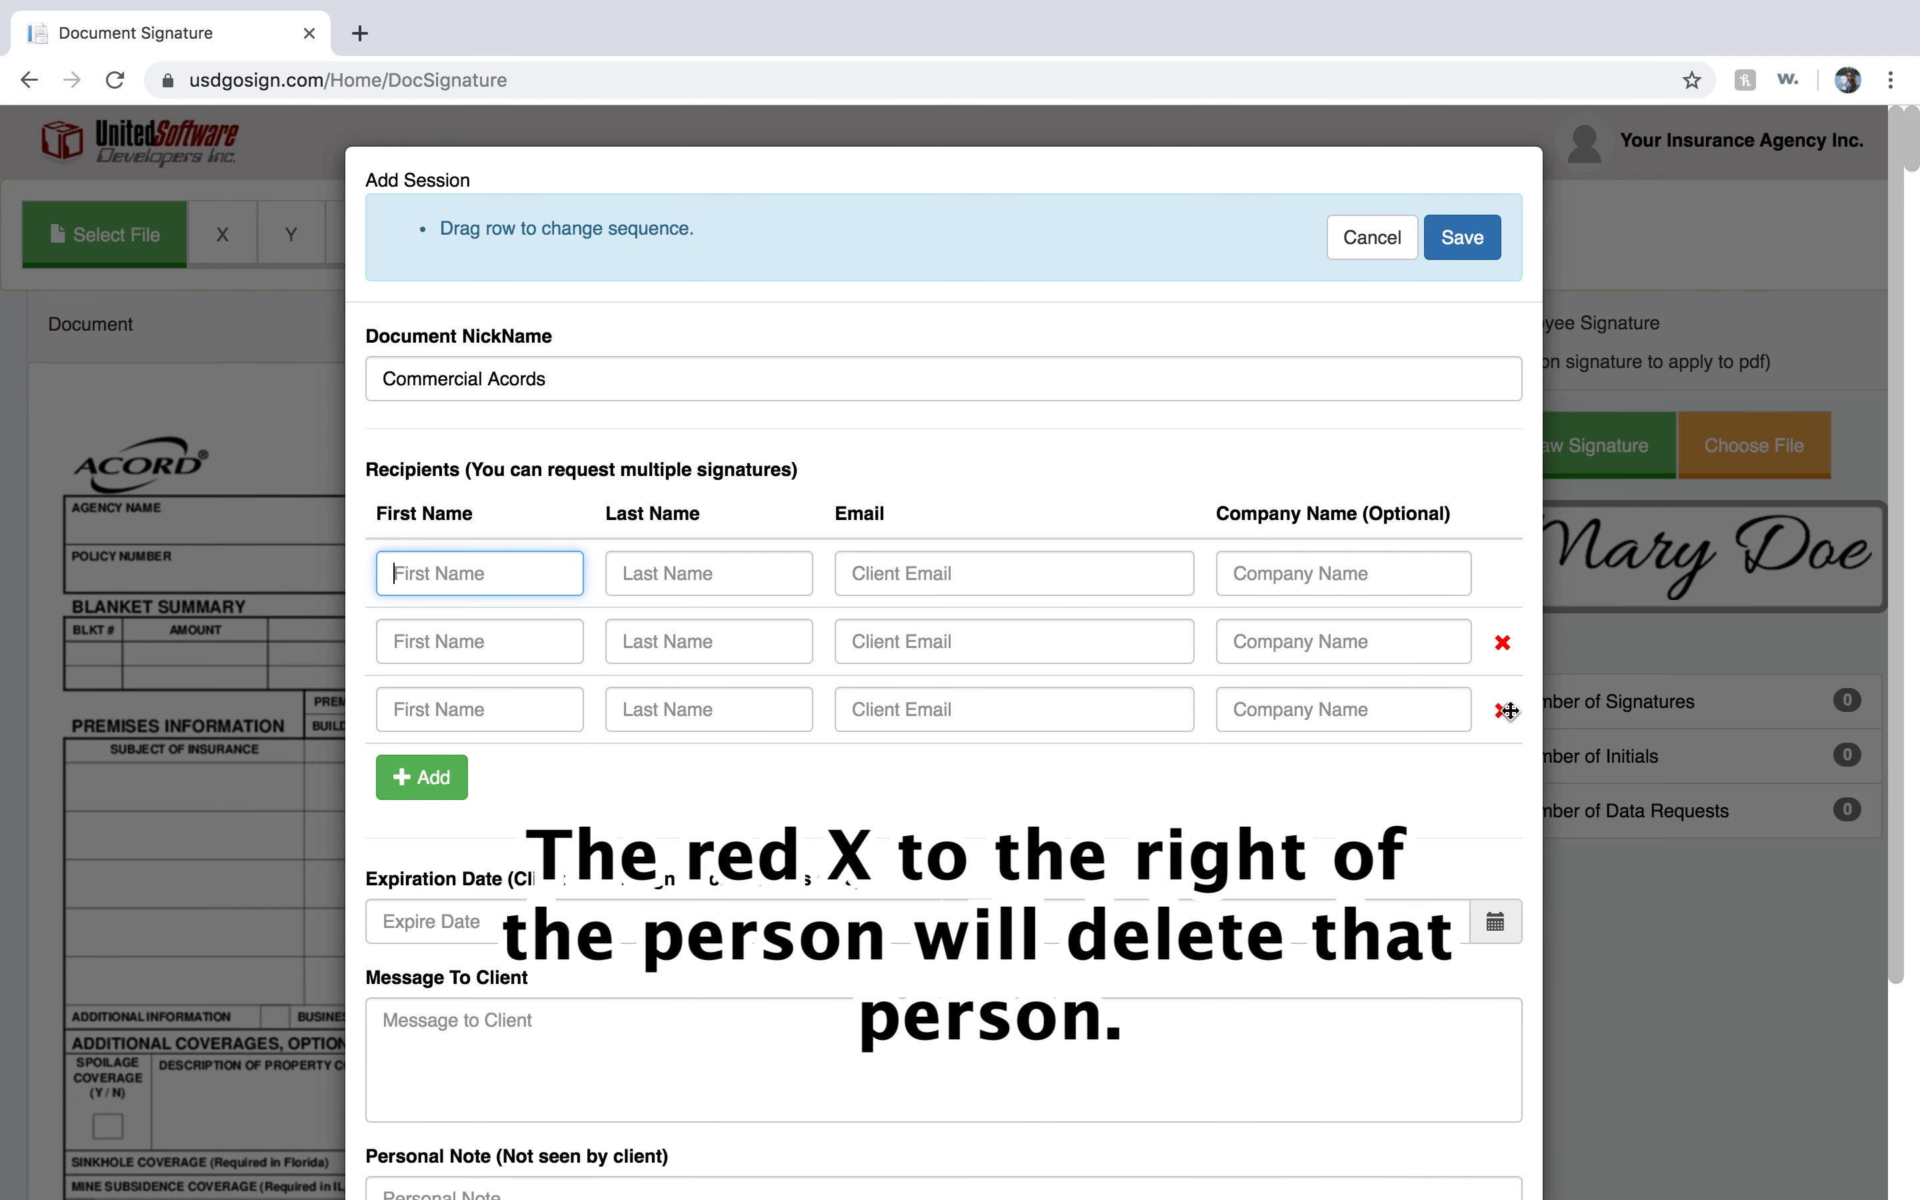
pyautogui.click(1509, 712)
pyautogui.click(1502, 645)
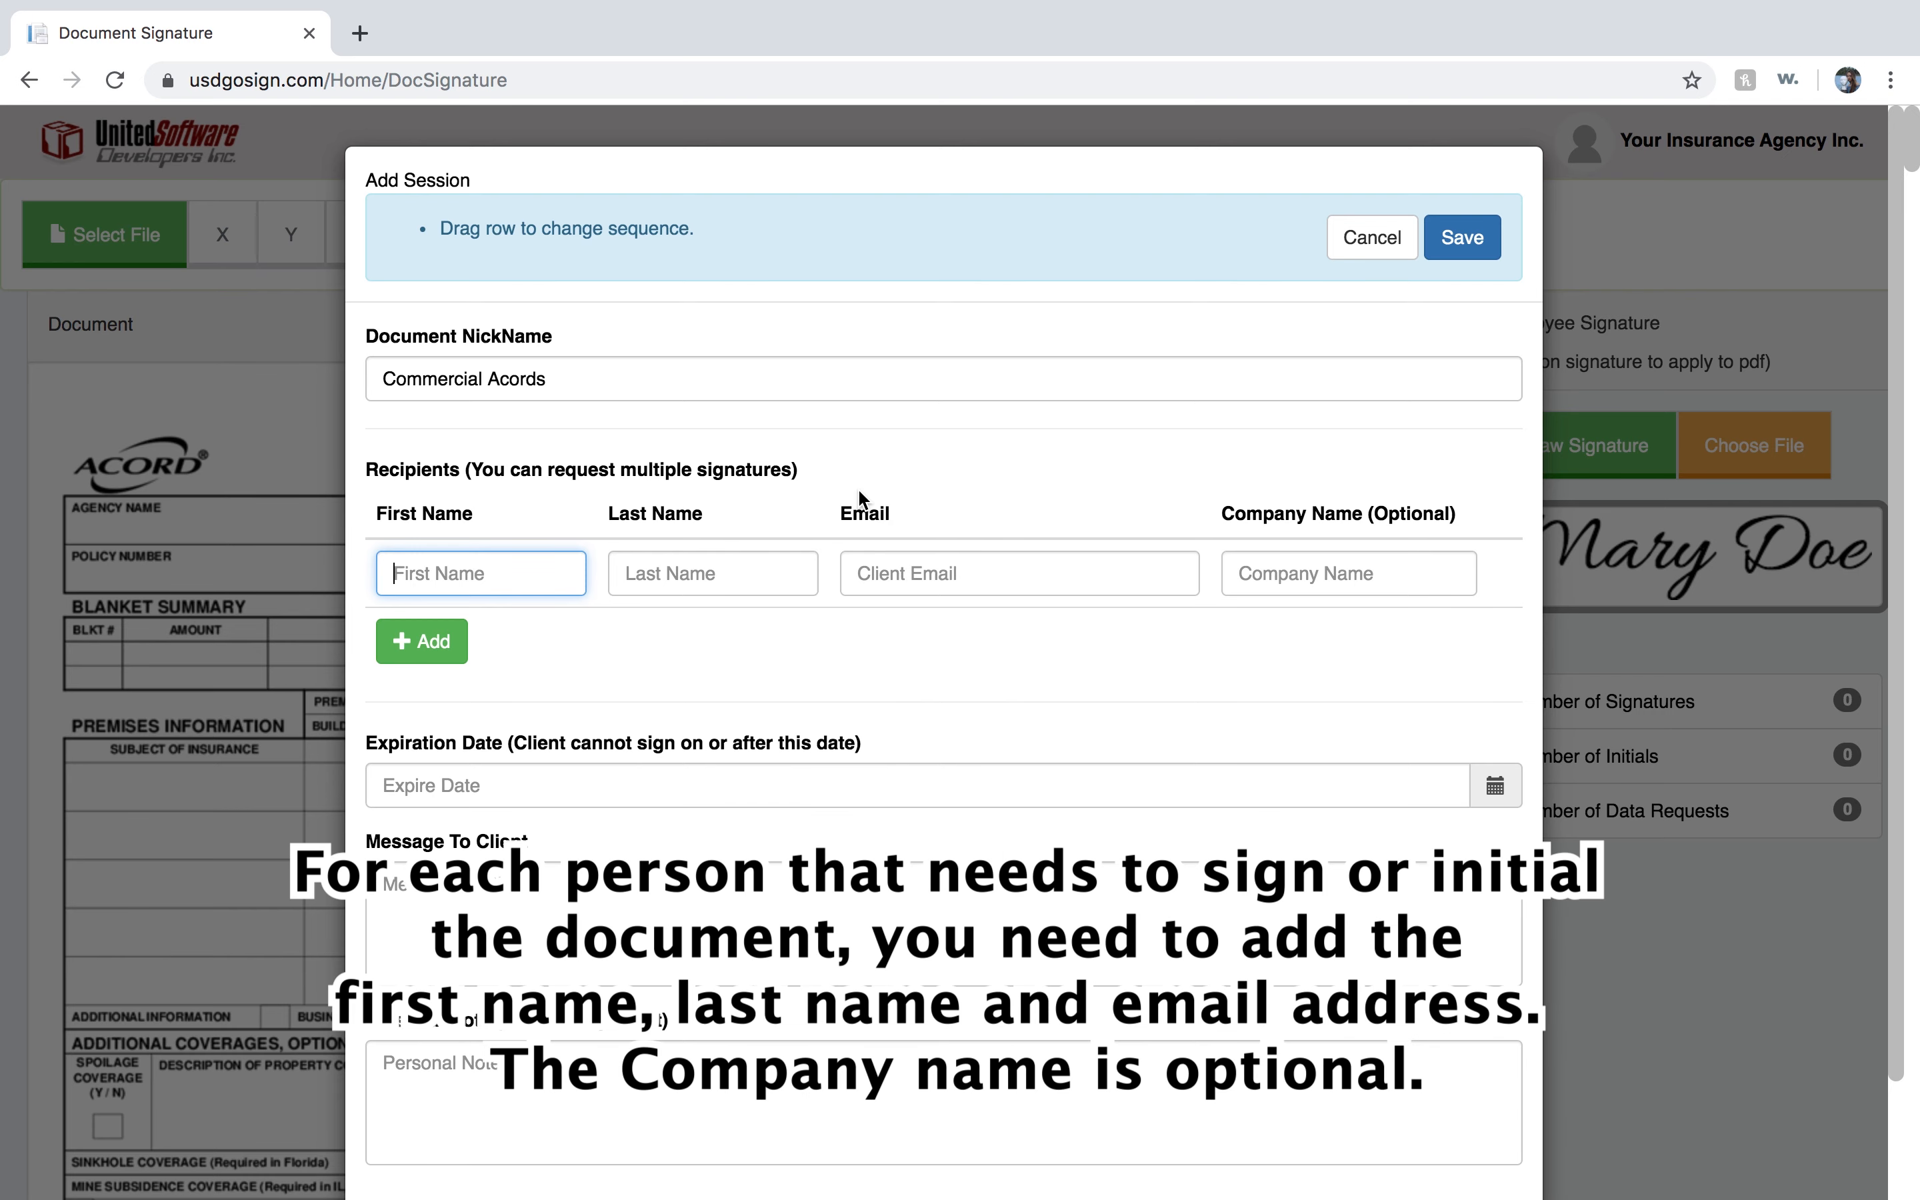
# Enter the first recipient's first name, last name and e-mail, with company Company A.
pyautogui.press('Tab')
pyautogui.press('Tab')
pyautogui.press('Tab')
pyautogui.write('Company A')
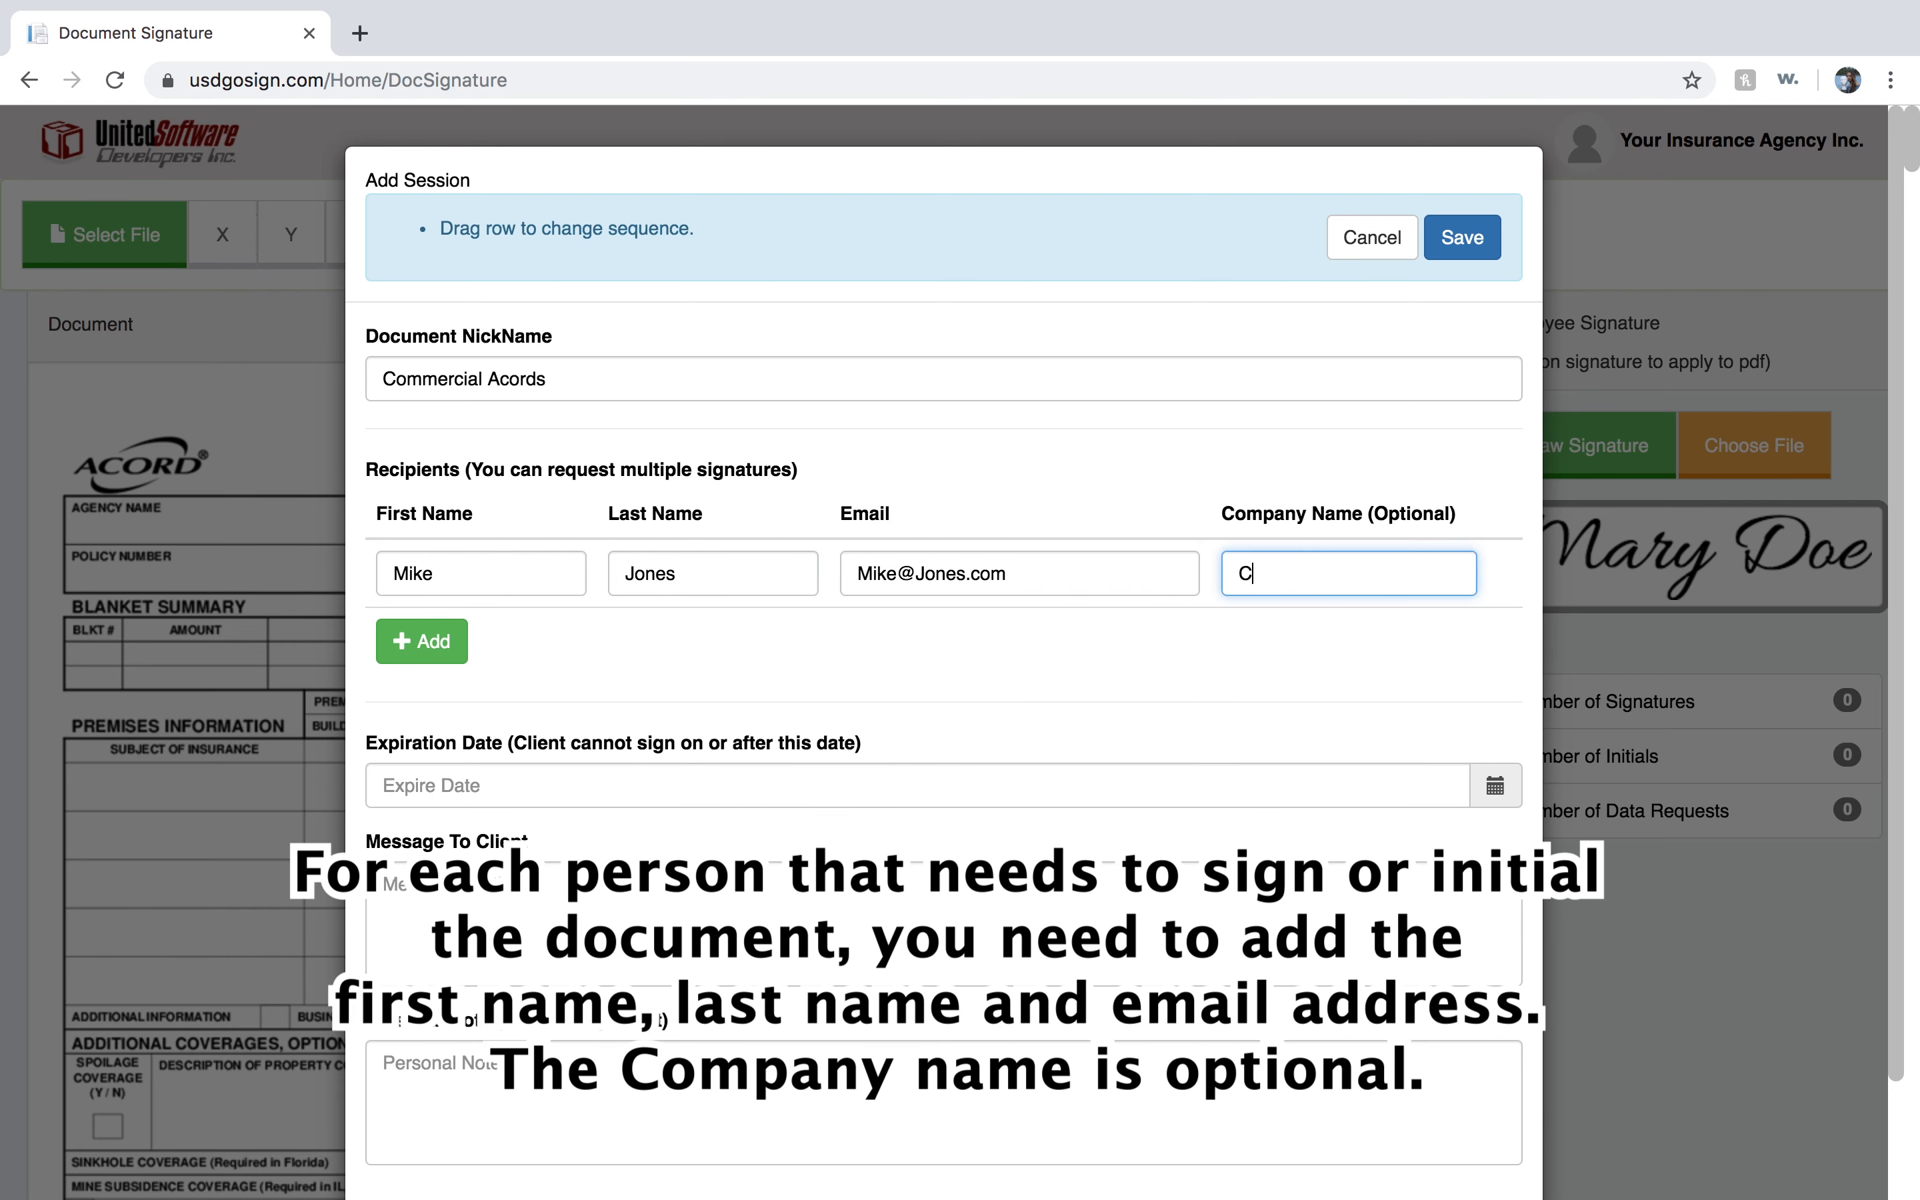
# Add a second recipient row and fill in that person's first name, last name and e-mail, with company Company B.
pyautogui.click(445, 650)
pyautogui.press('Tab')
pyautogui.press('Tab')
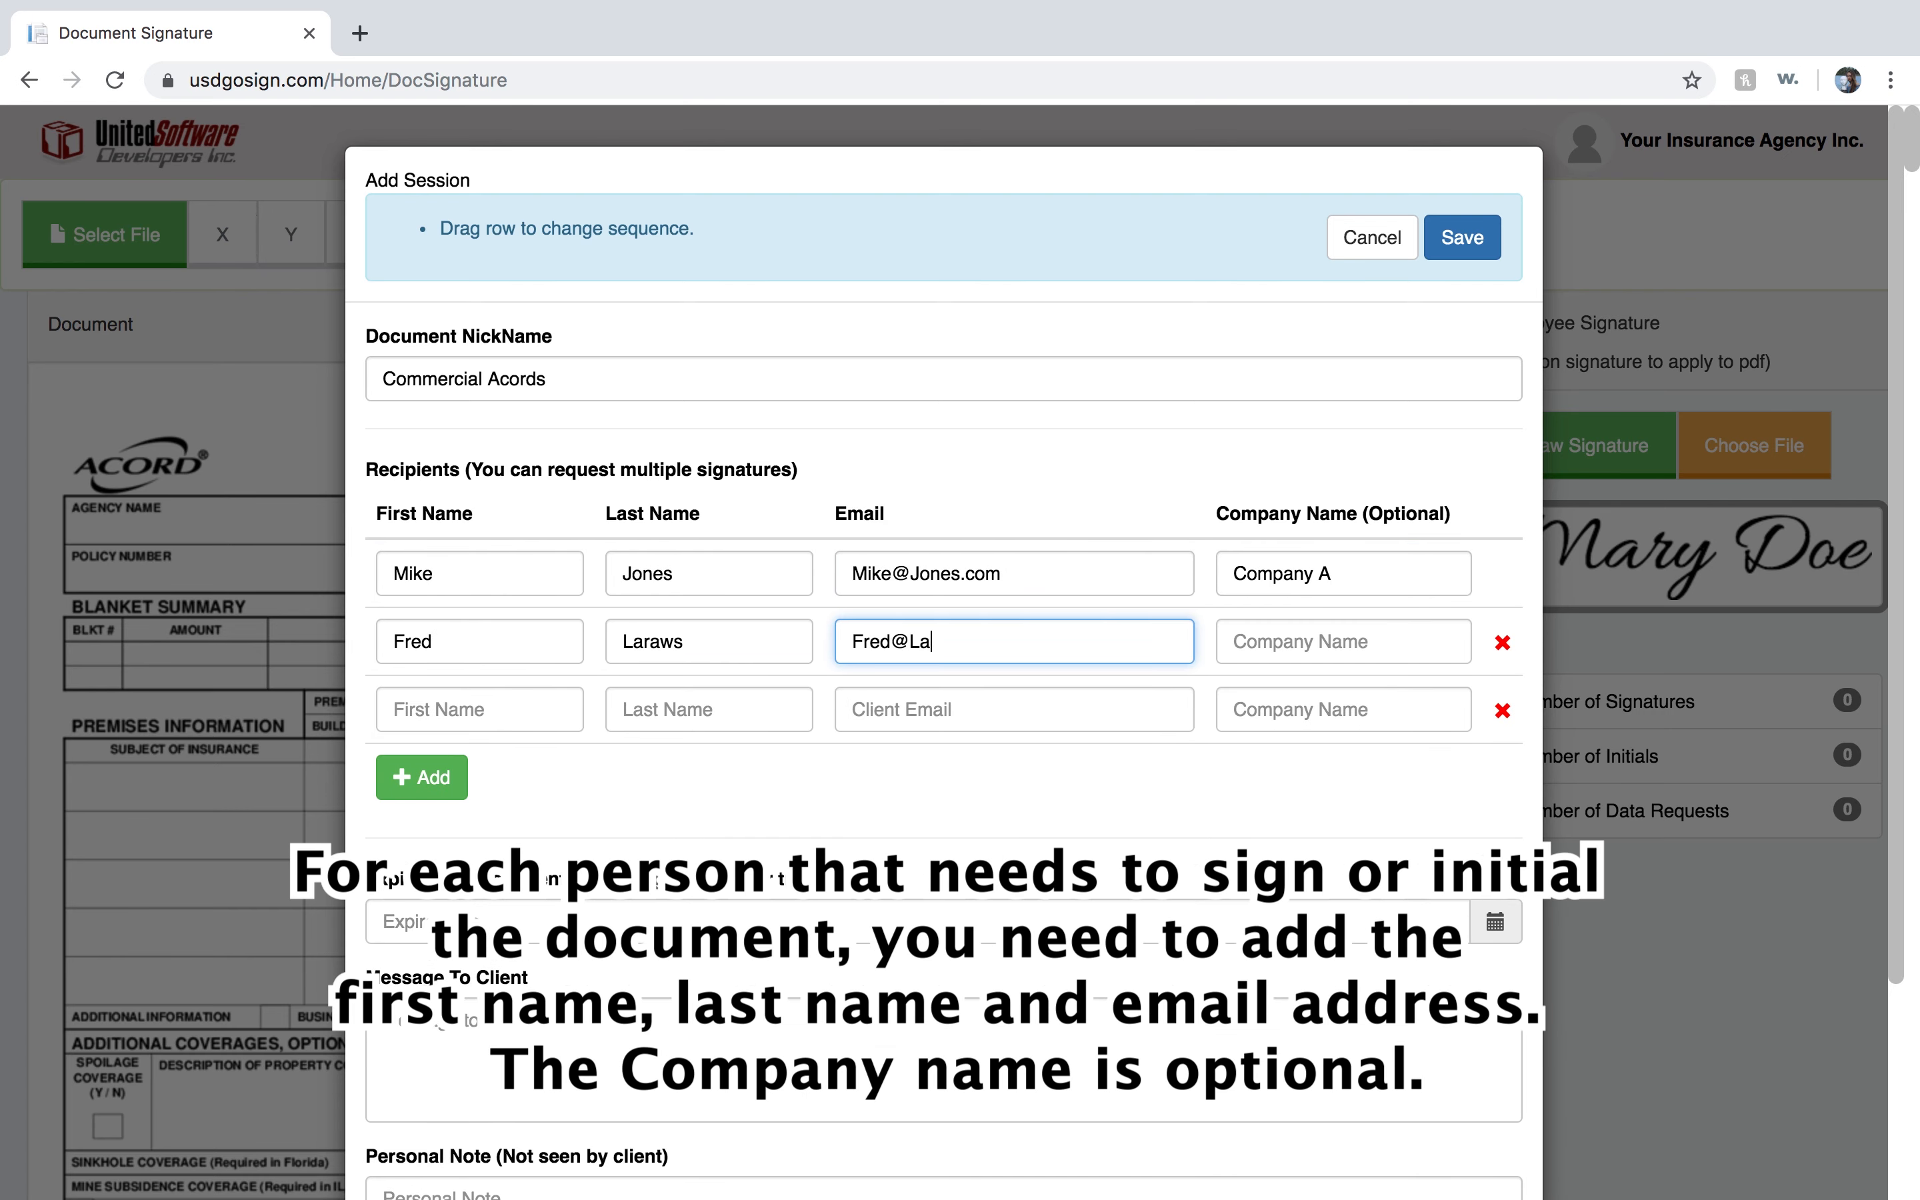
# Fill in a third recipient's name, e-mail and company Company C, and move that row to the top of the list.
pyautogui.press('Tab')
pyautogui.write('Company B')
pyautogui.press('Tab')
pyautogui.press('Tab')
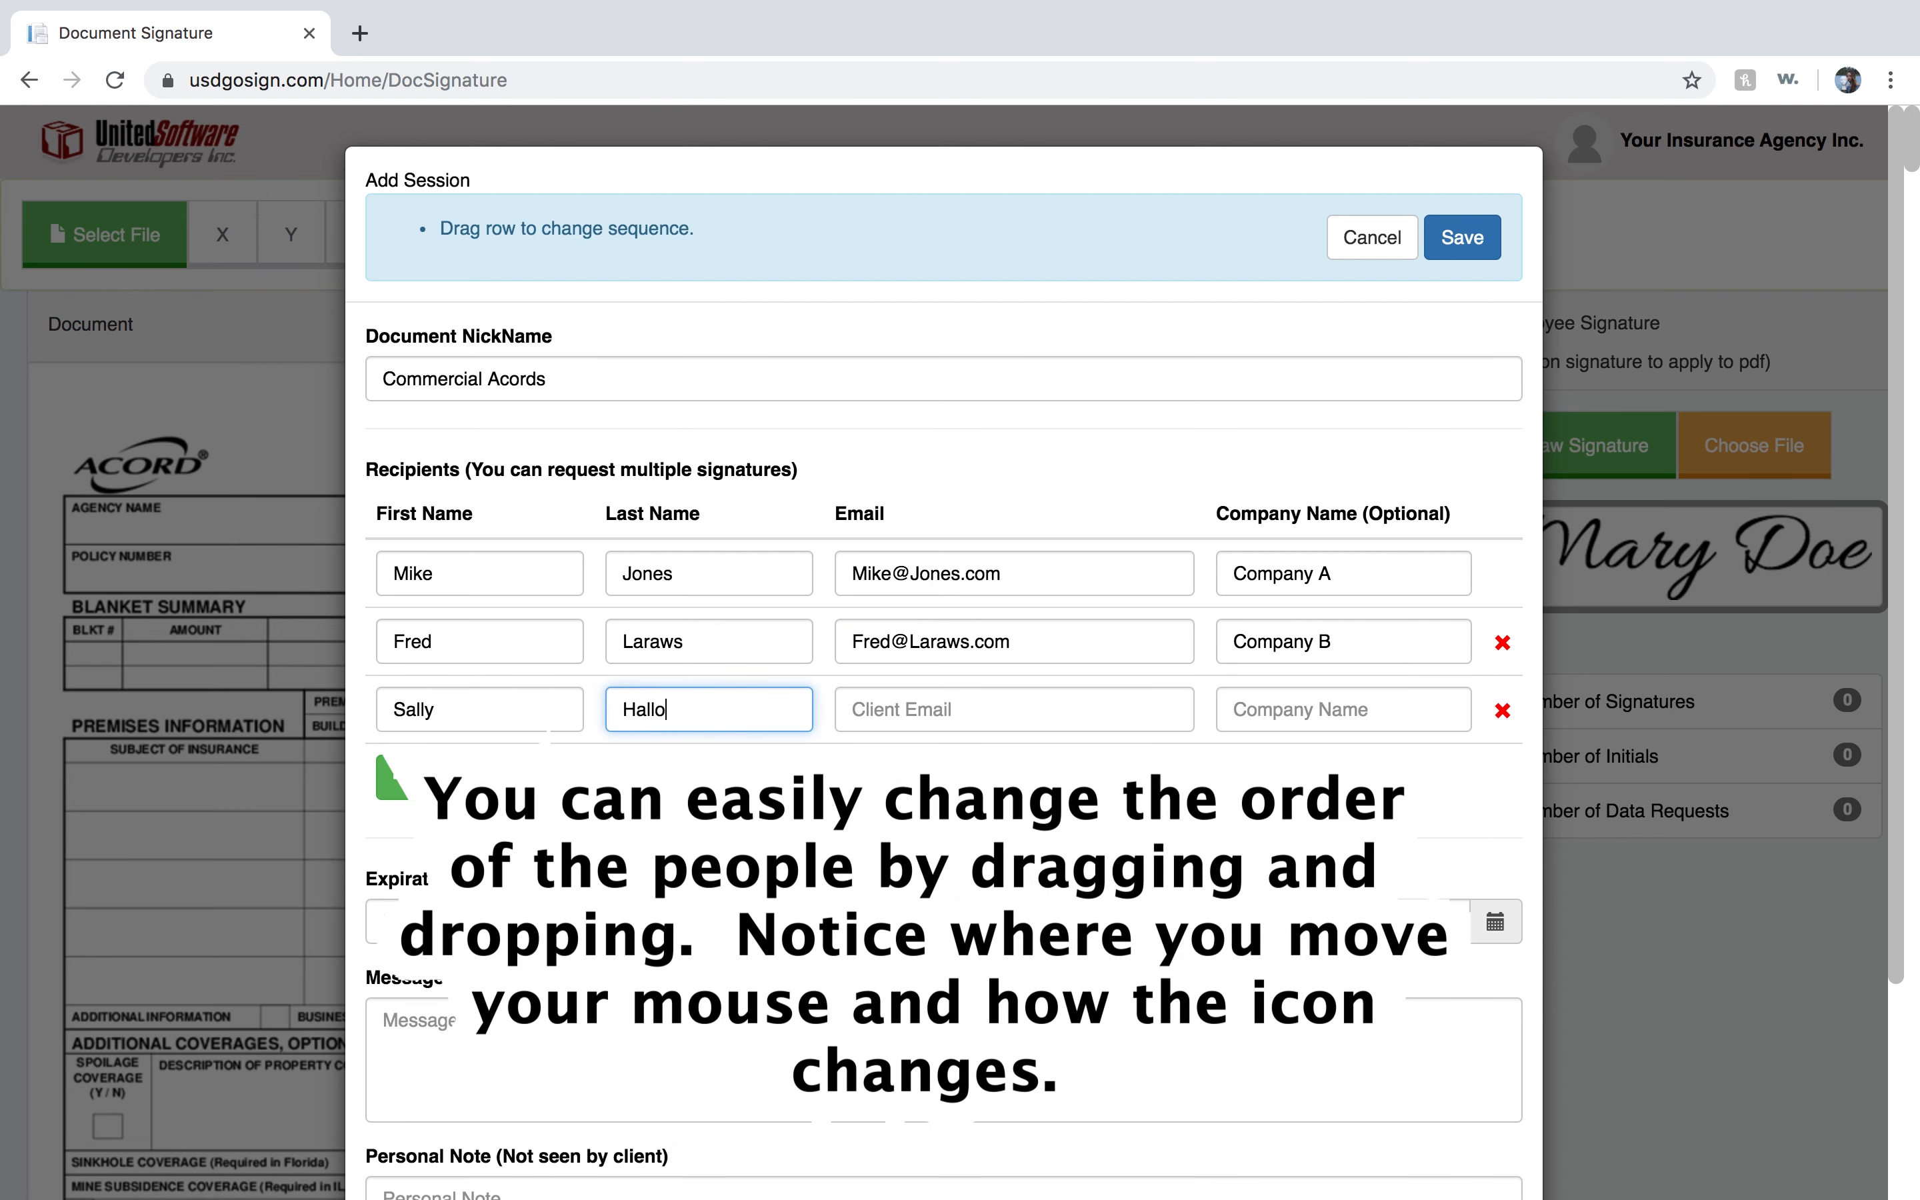
pyautogui.press('Tab')
pyautogui.press('Tab')
pyautogui.write('Company C')
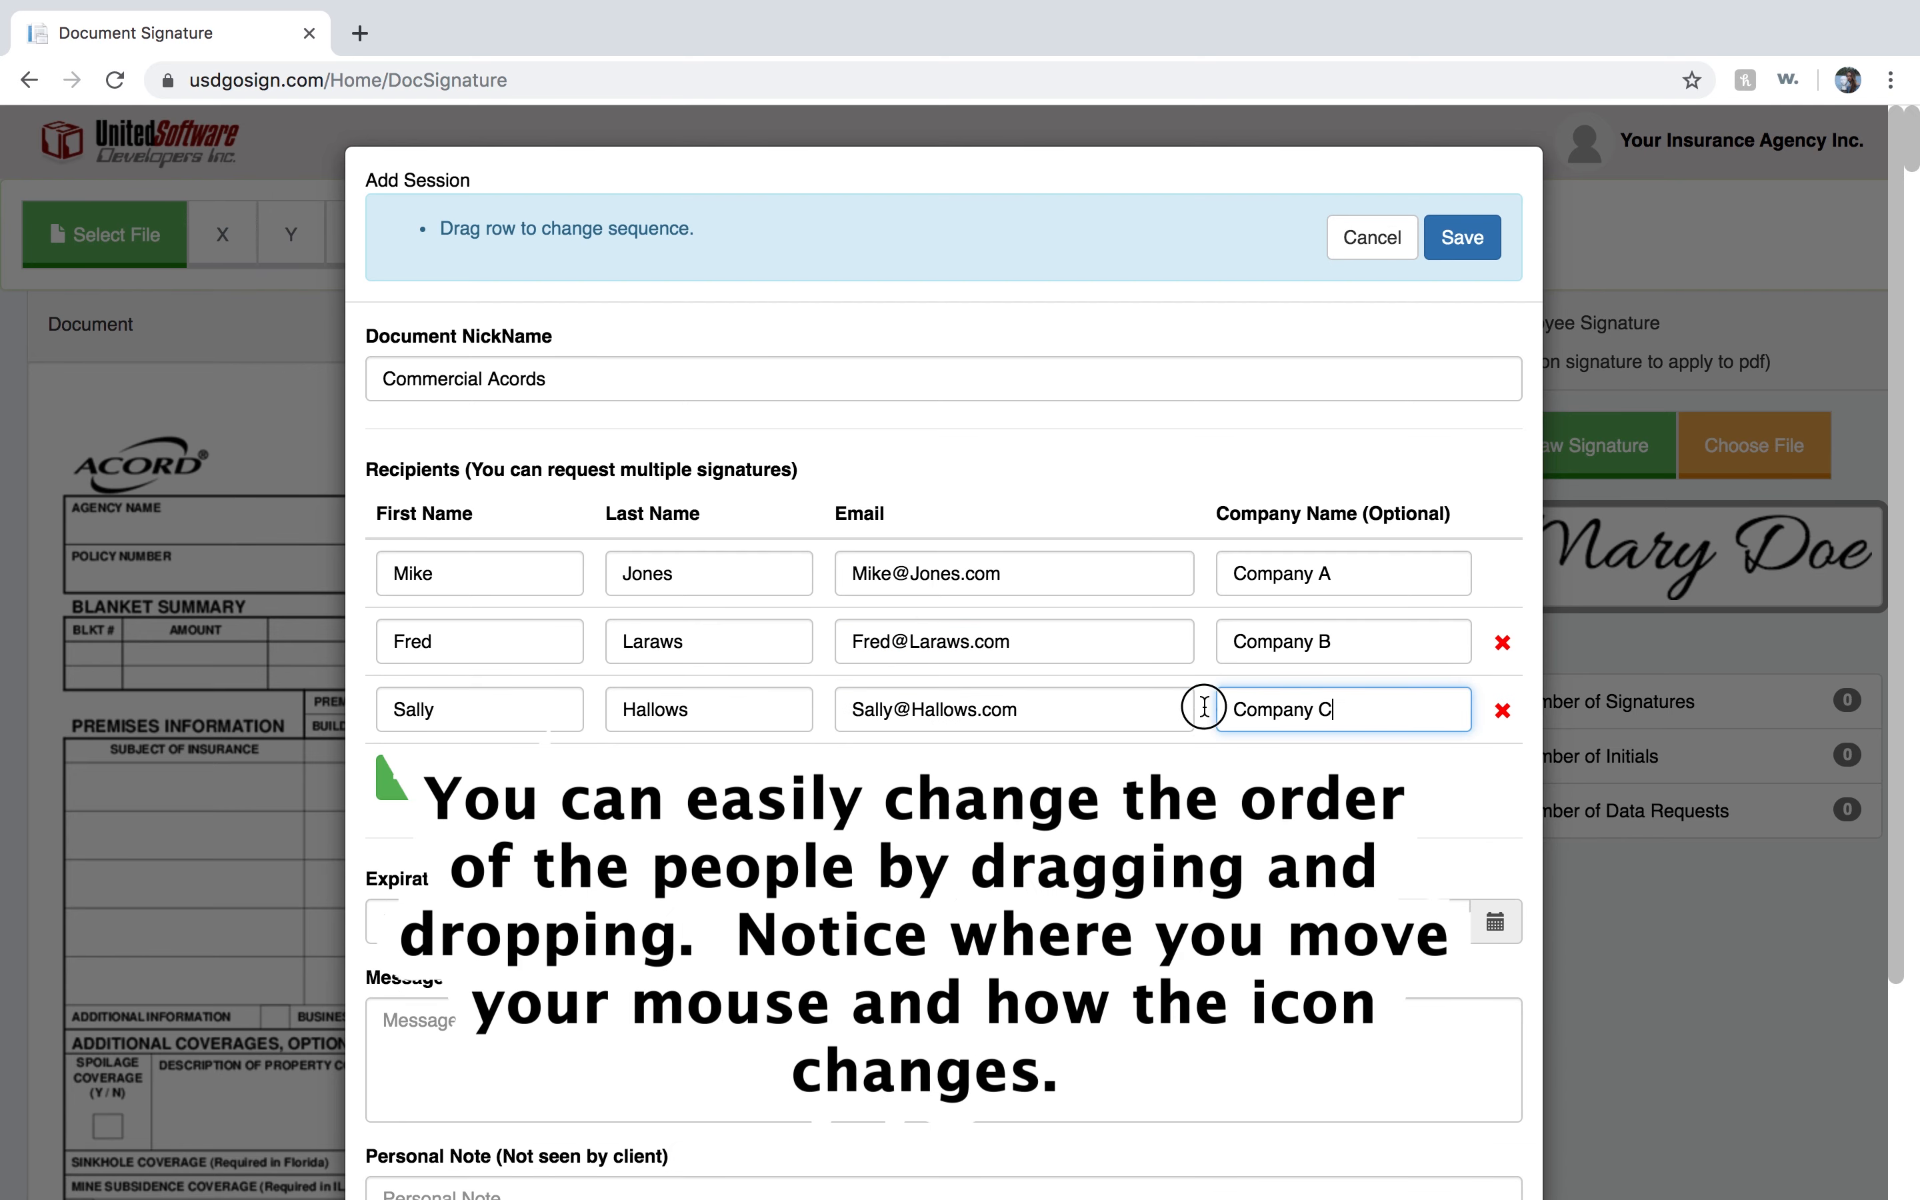
pyautogui.moveTo(1203, 708); pyautogui.dragTo(1206, 655)
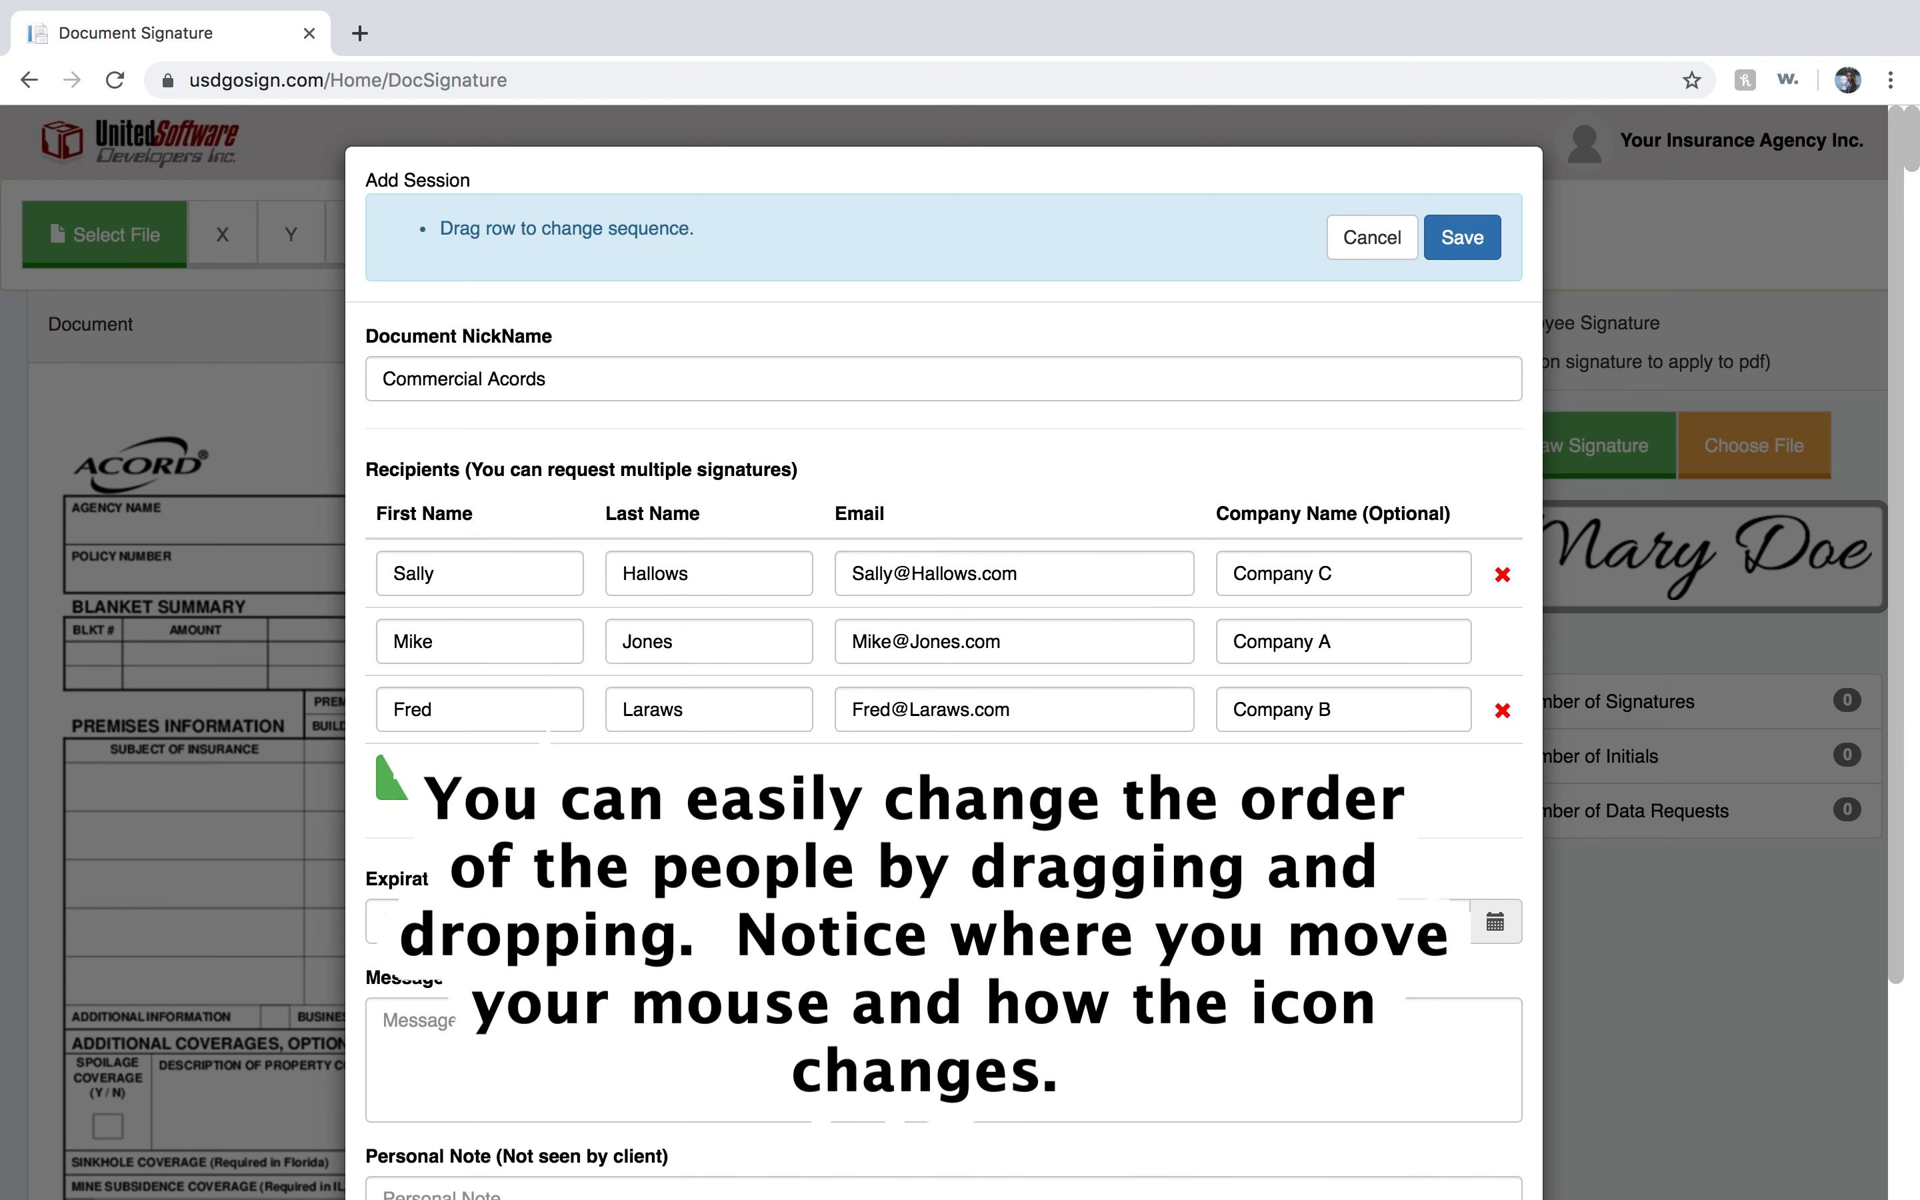
# Set the expiration date to 10/21/2020 12:00 PM.
pyautogui.scroll(-3, 599, 657)
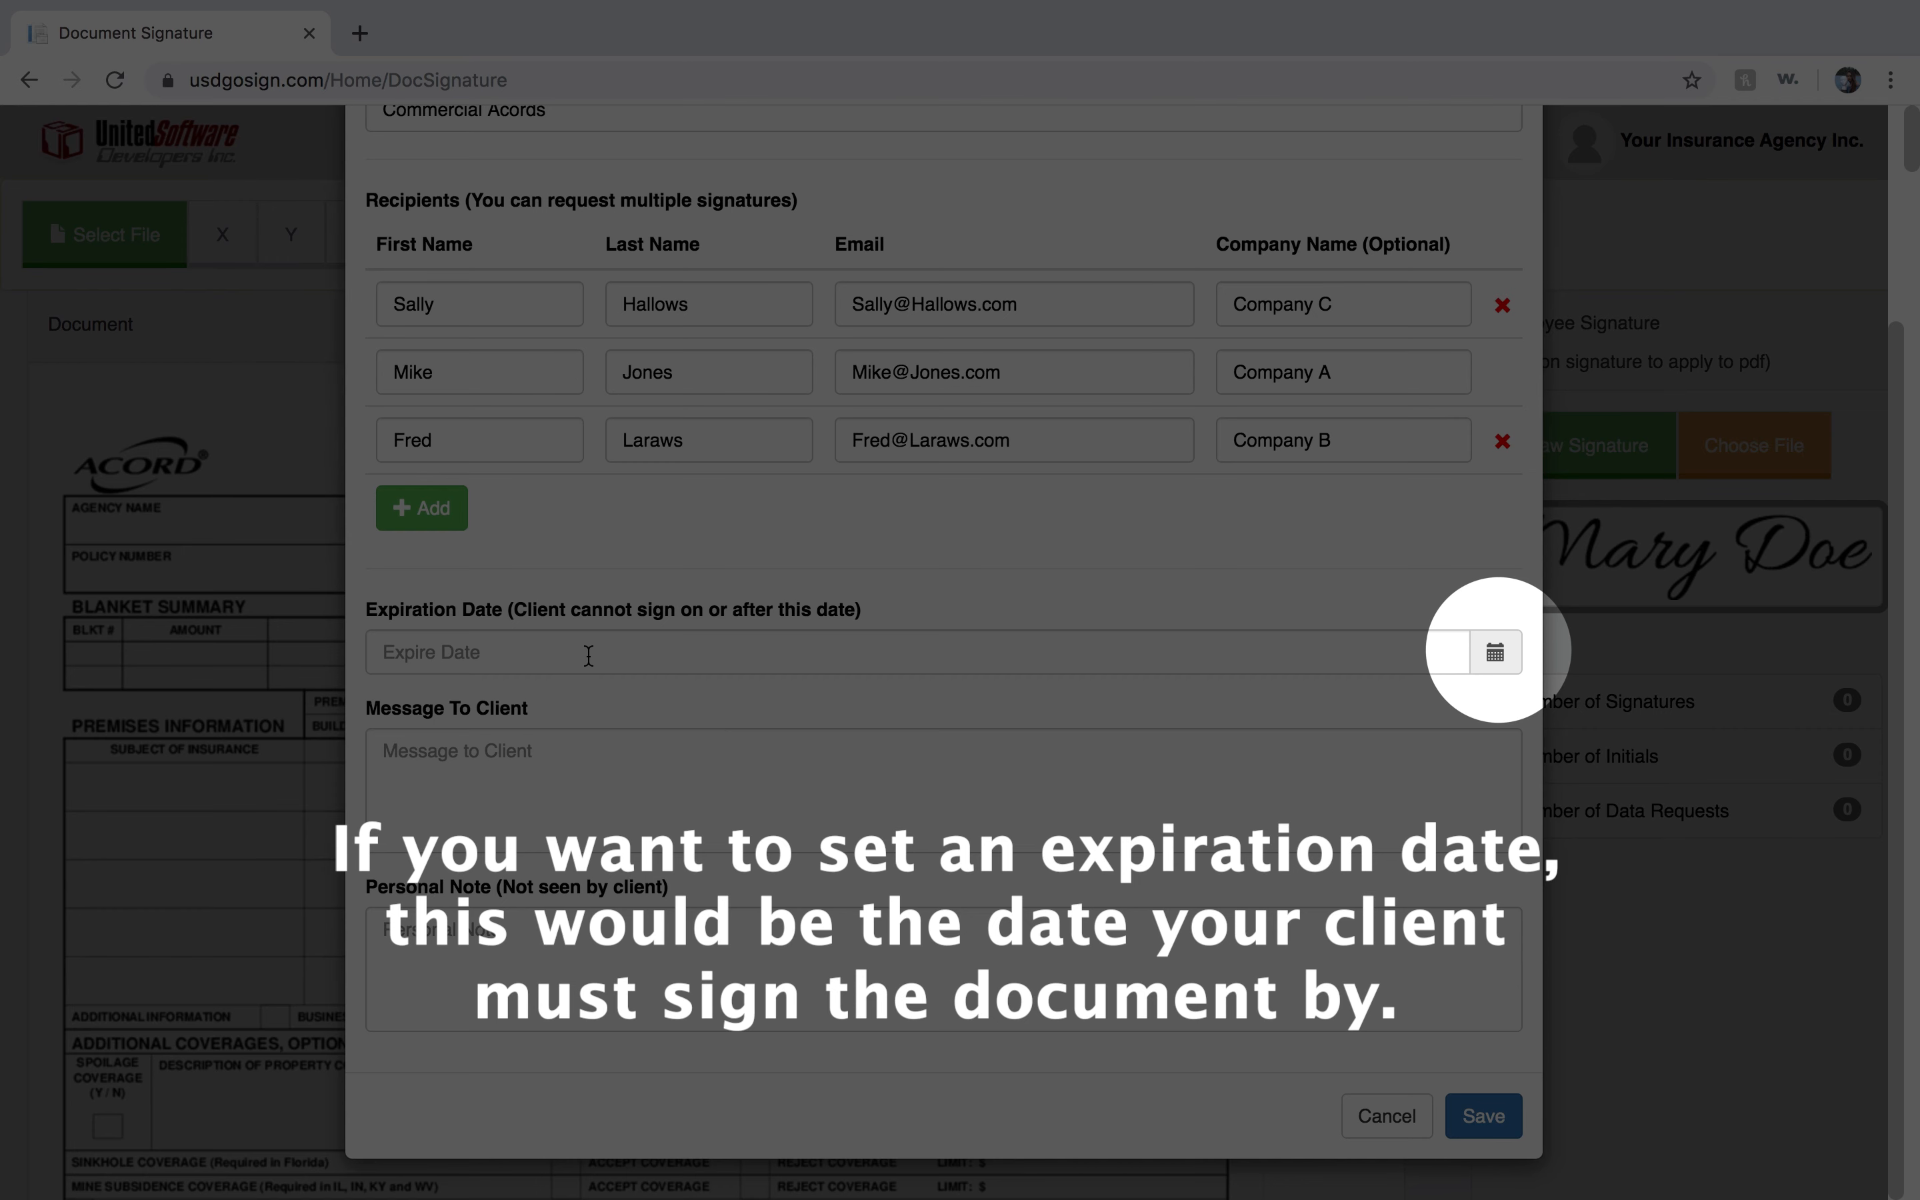
pyautogui.click(588, 655)
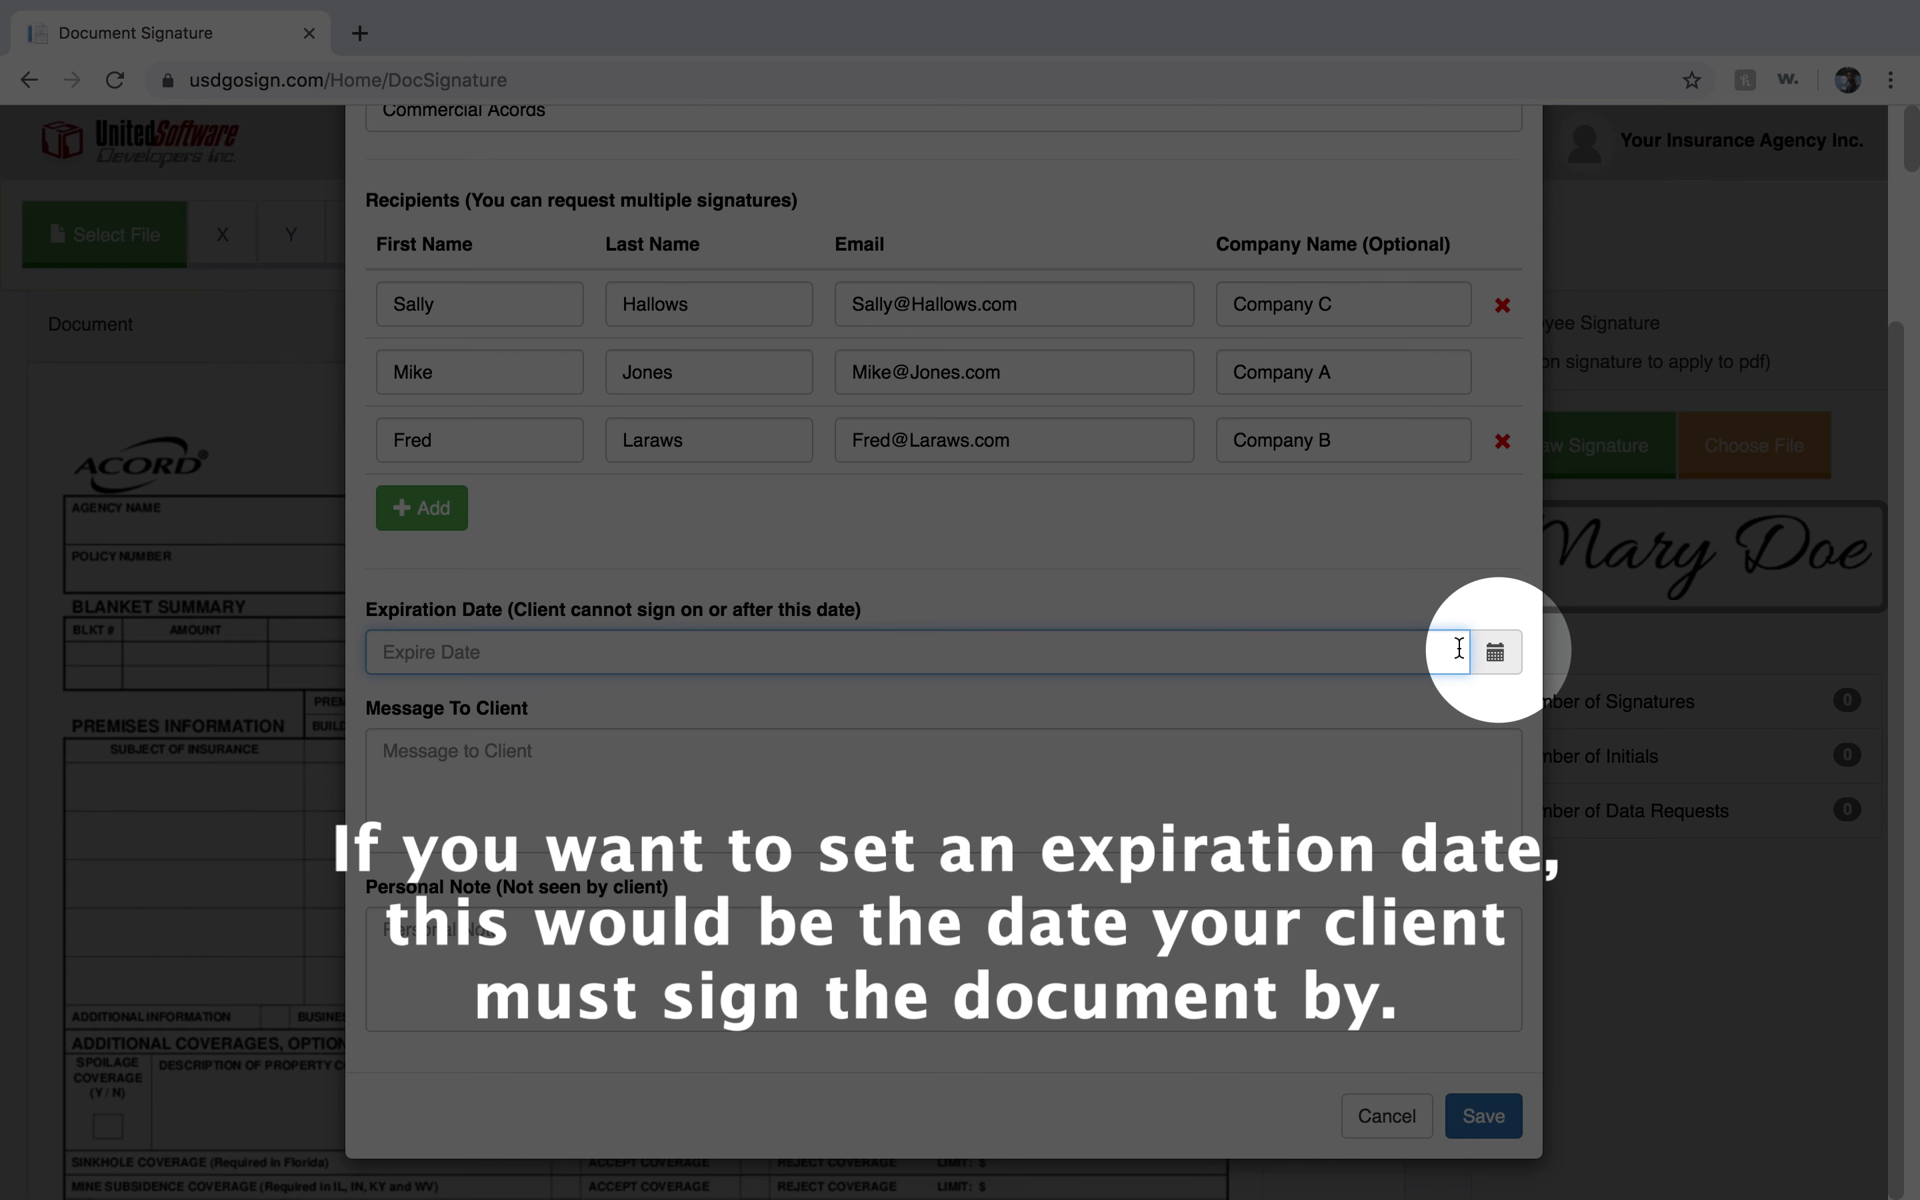
pyautogui.click(1495, 655)
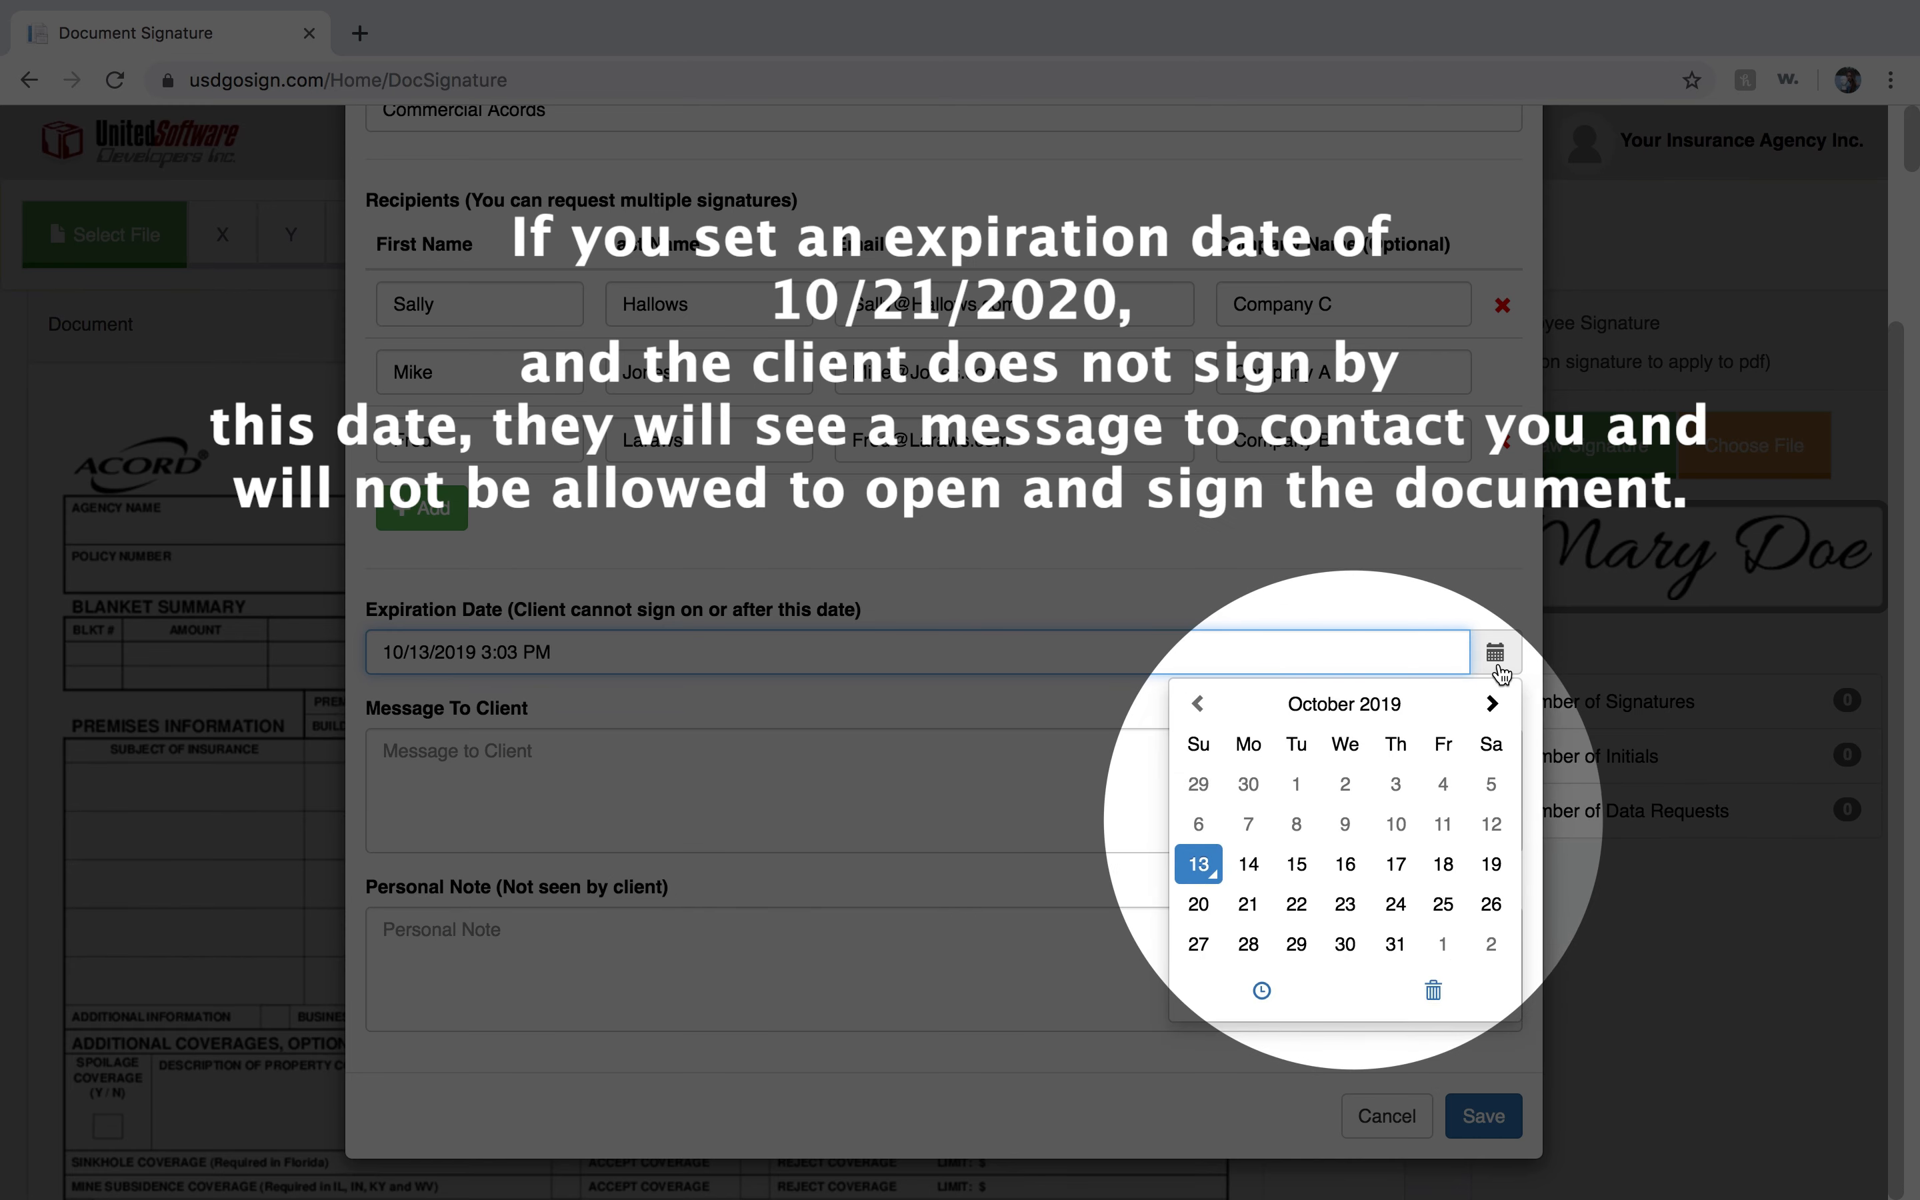
pyautogui.click(1493, 704)
pyautogui.click(1344, 704)
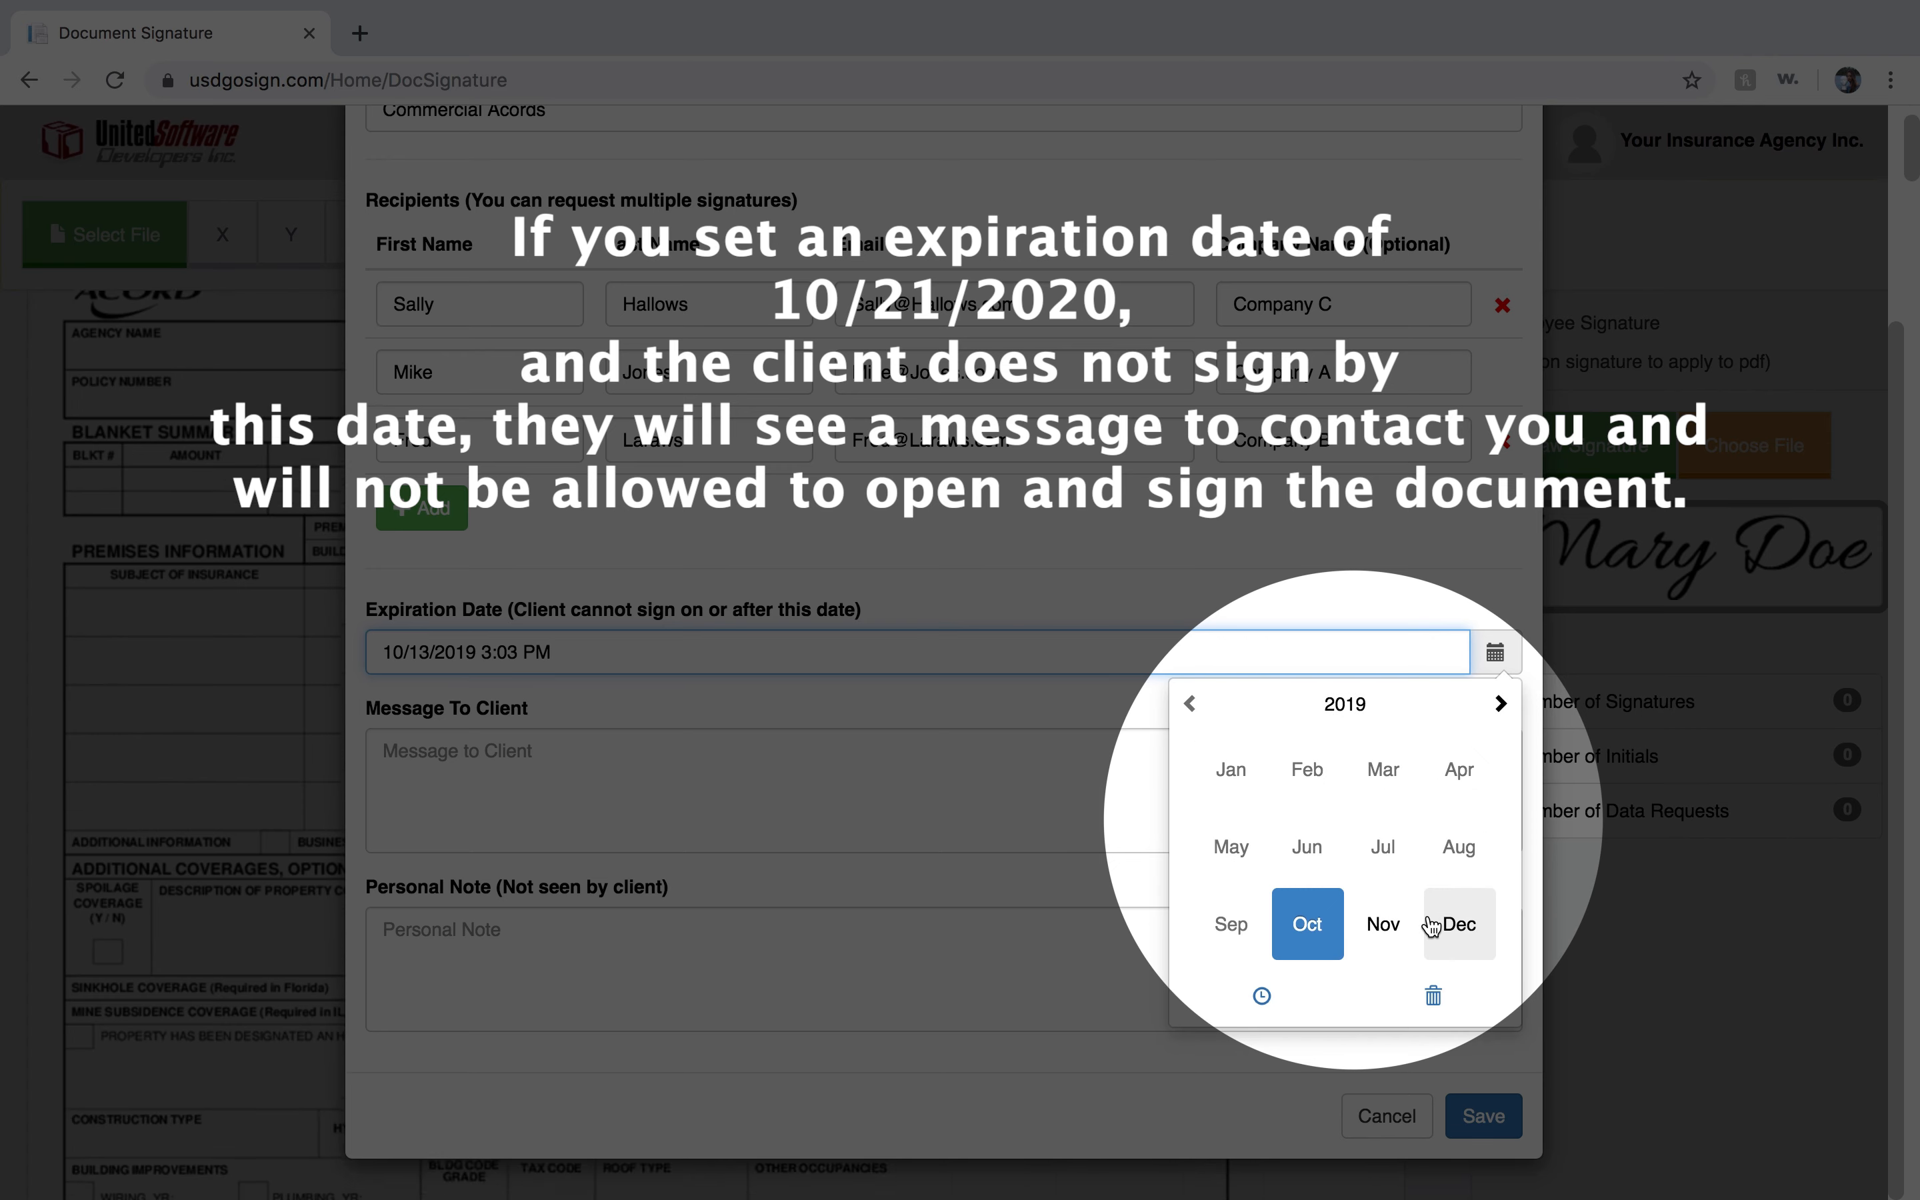
pyautogui.click(1495, 704)
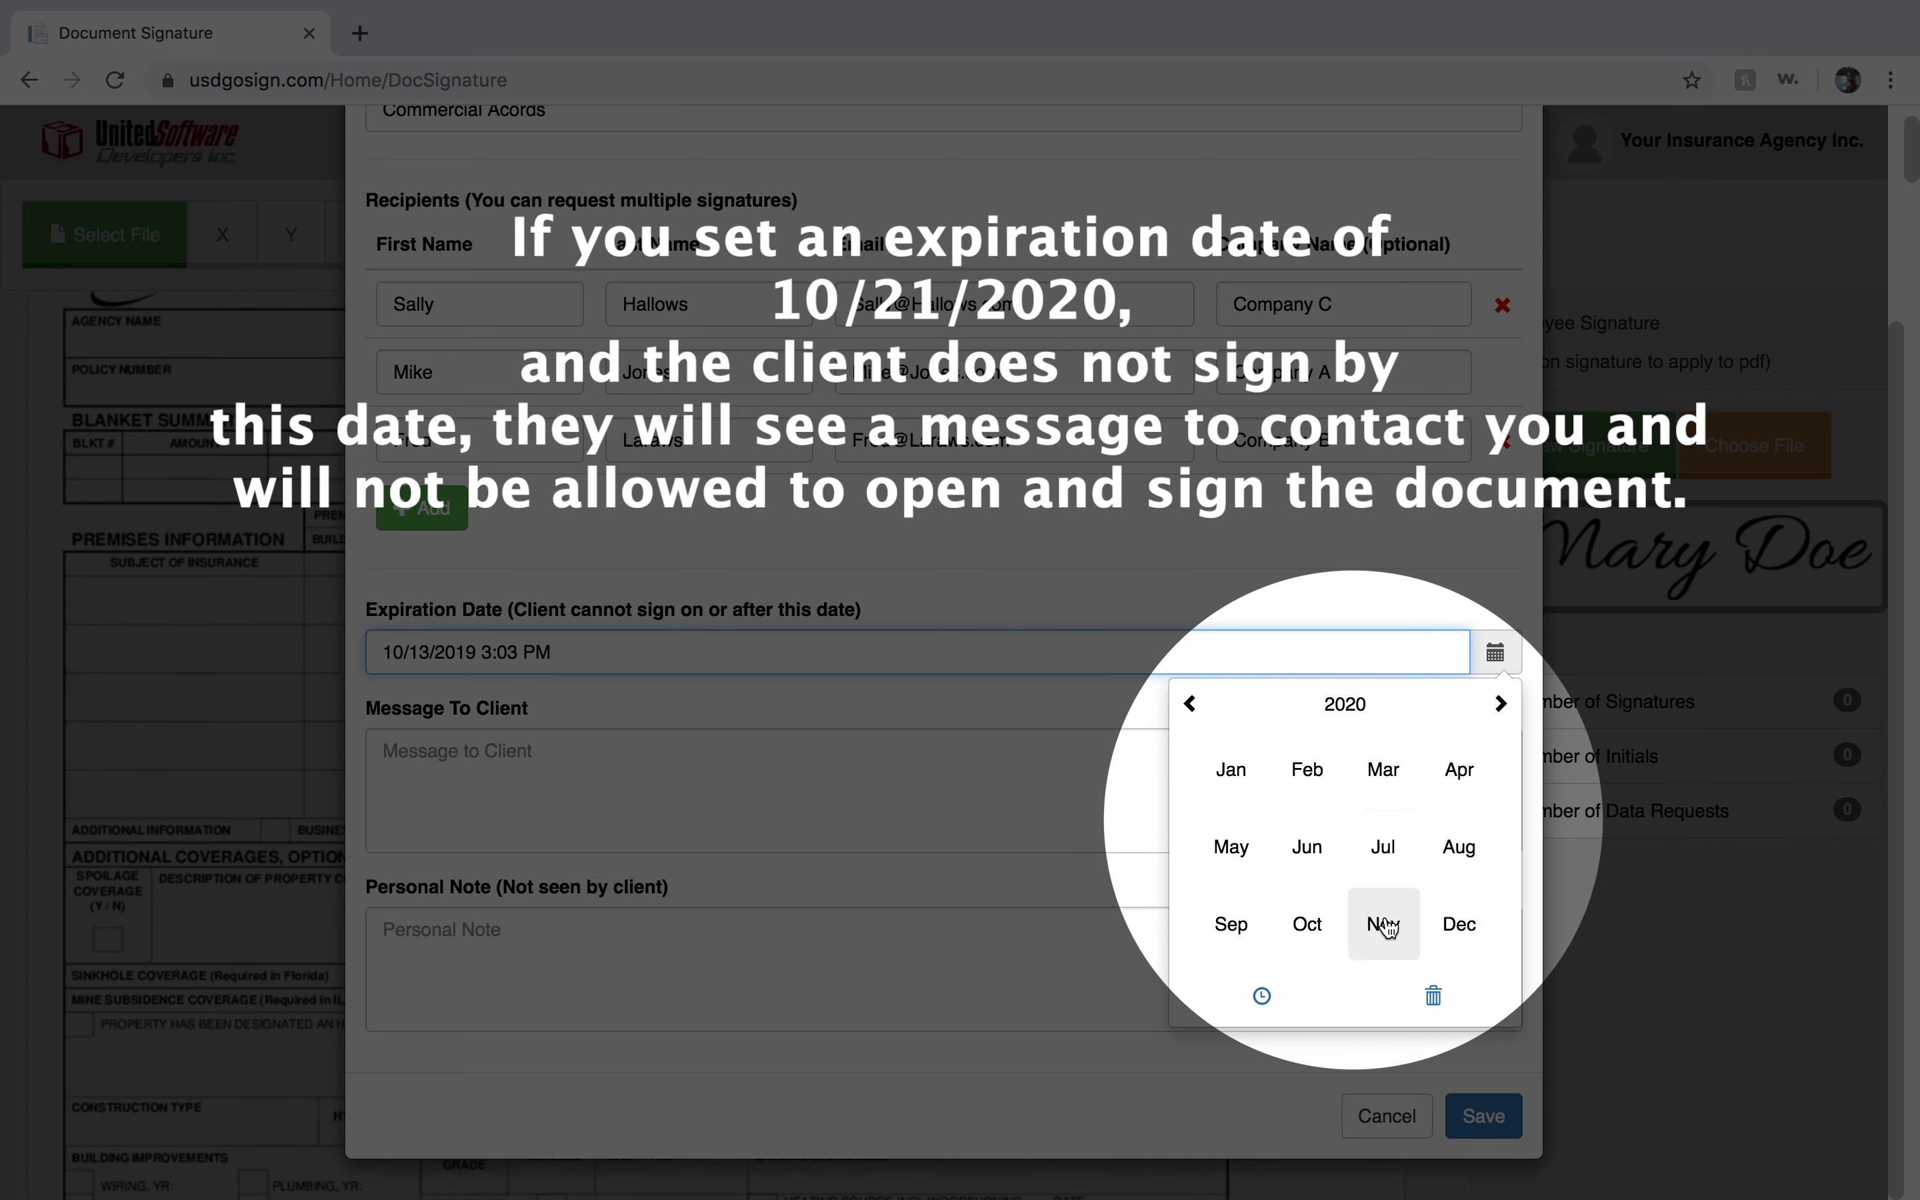
pyautogui.click(1298, 936)
pyautogui.click(1342, 905)
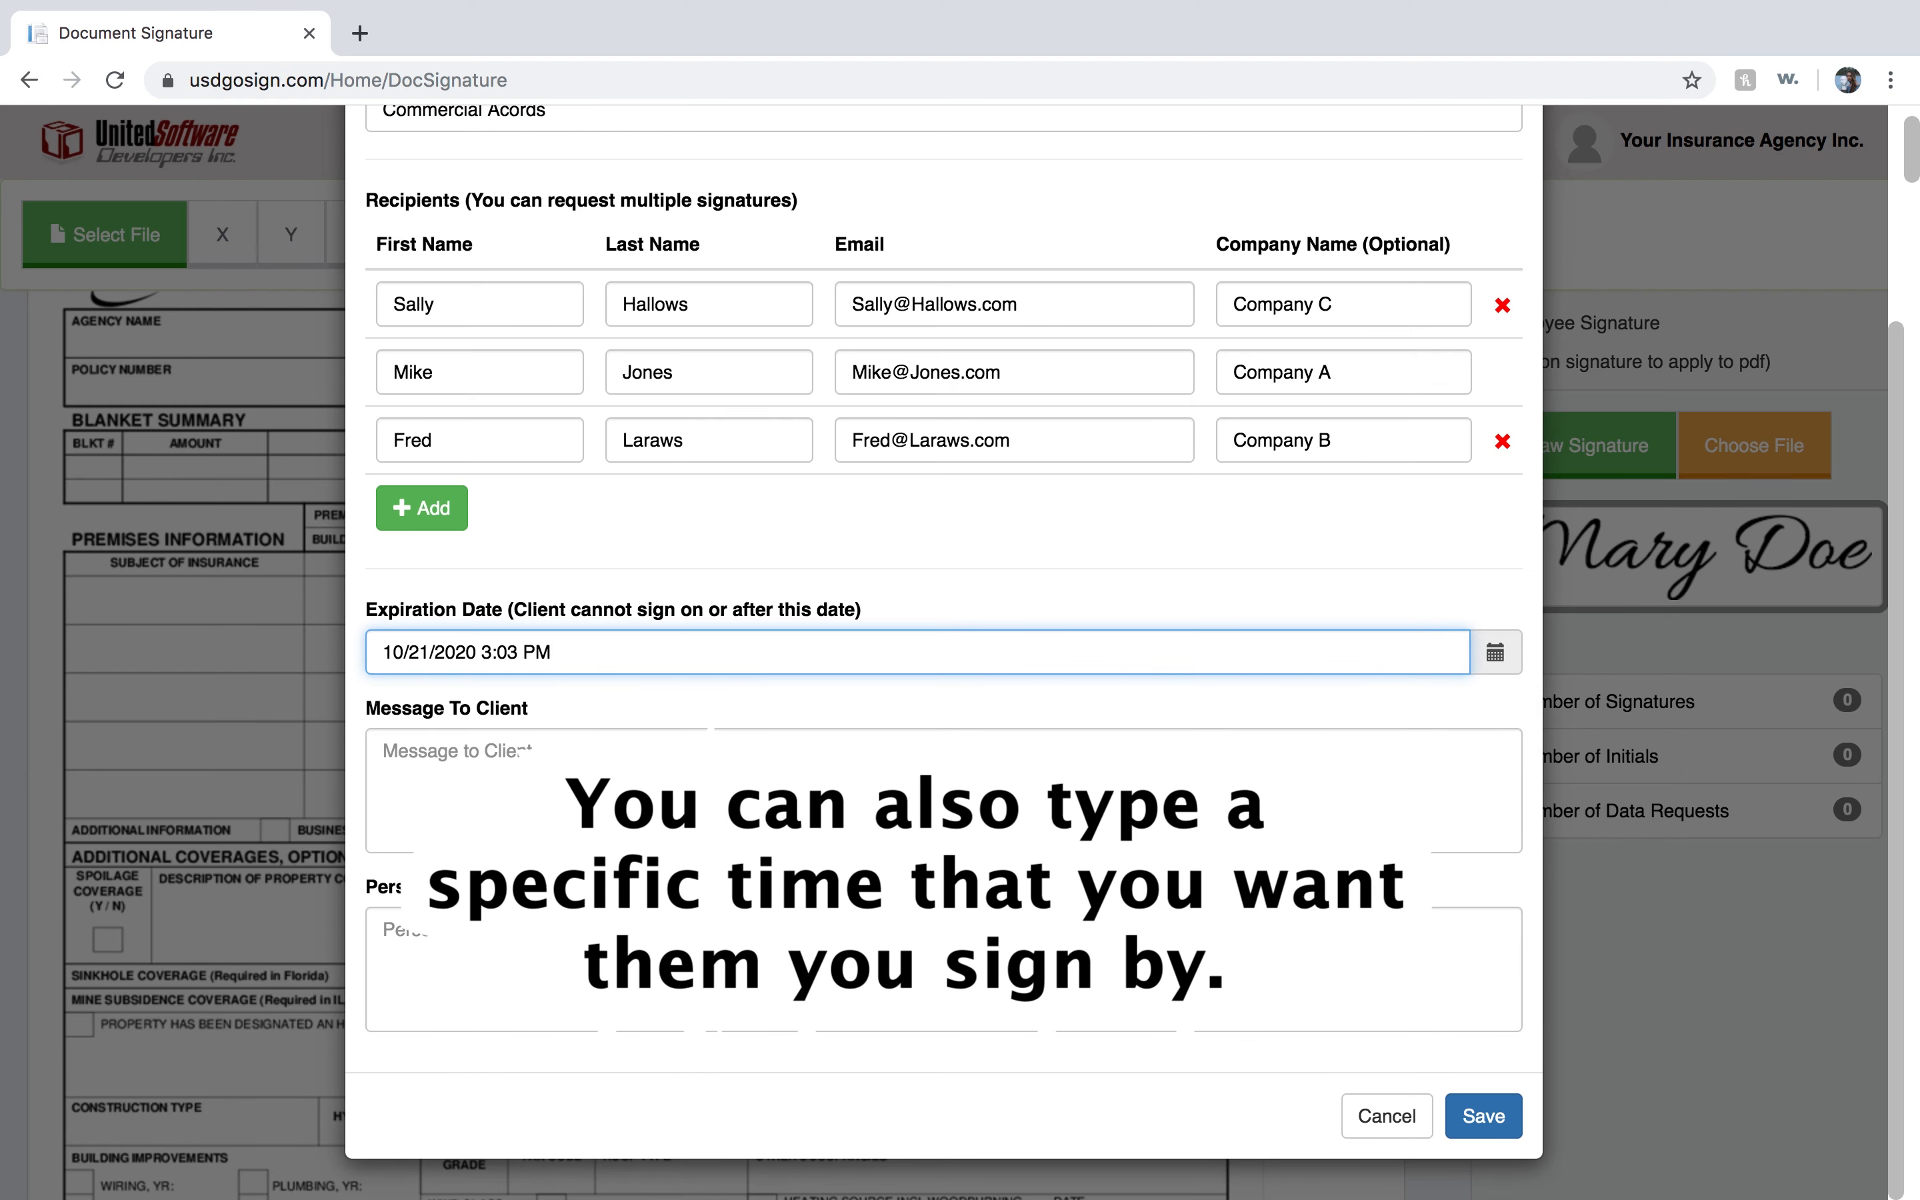
pyautogui.click(492, 651)
pyautogui.press('BackSpace')
pyautogui.write('12')
# Enter the message to client "Please sign and send as soon as possible".
pyautogui.click(480, 777)
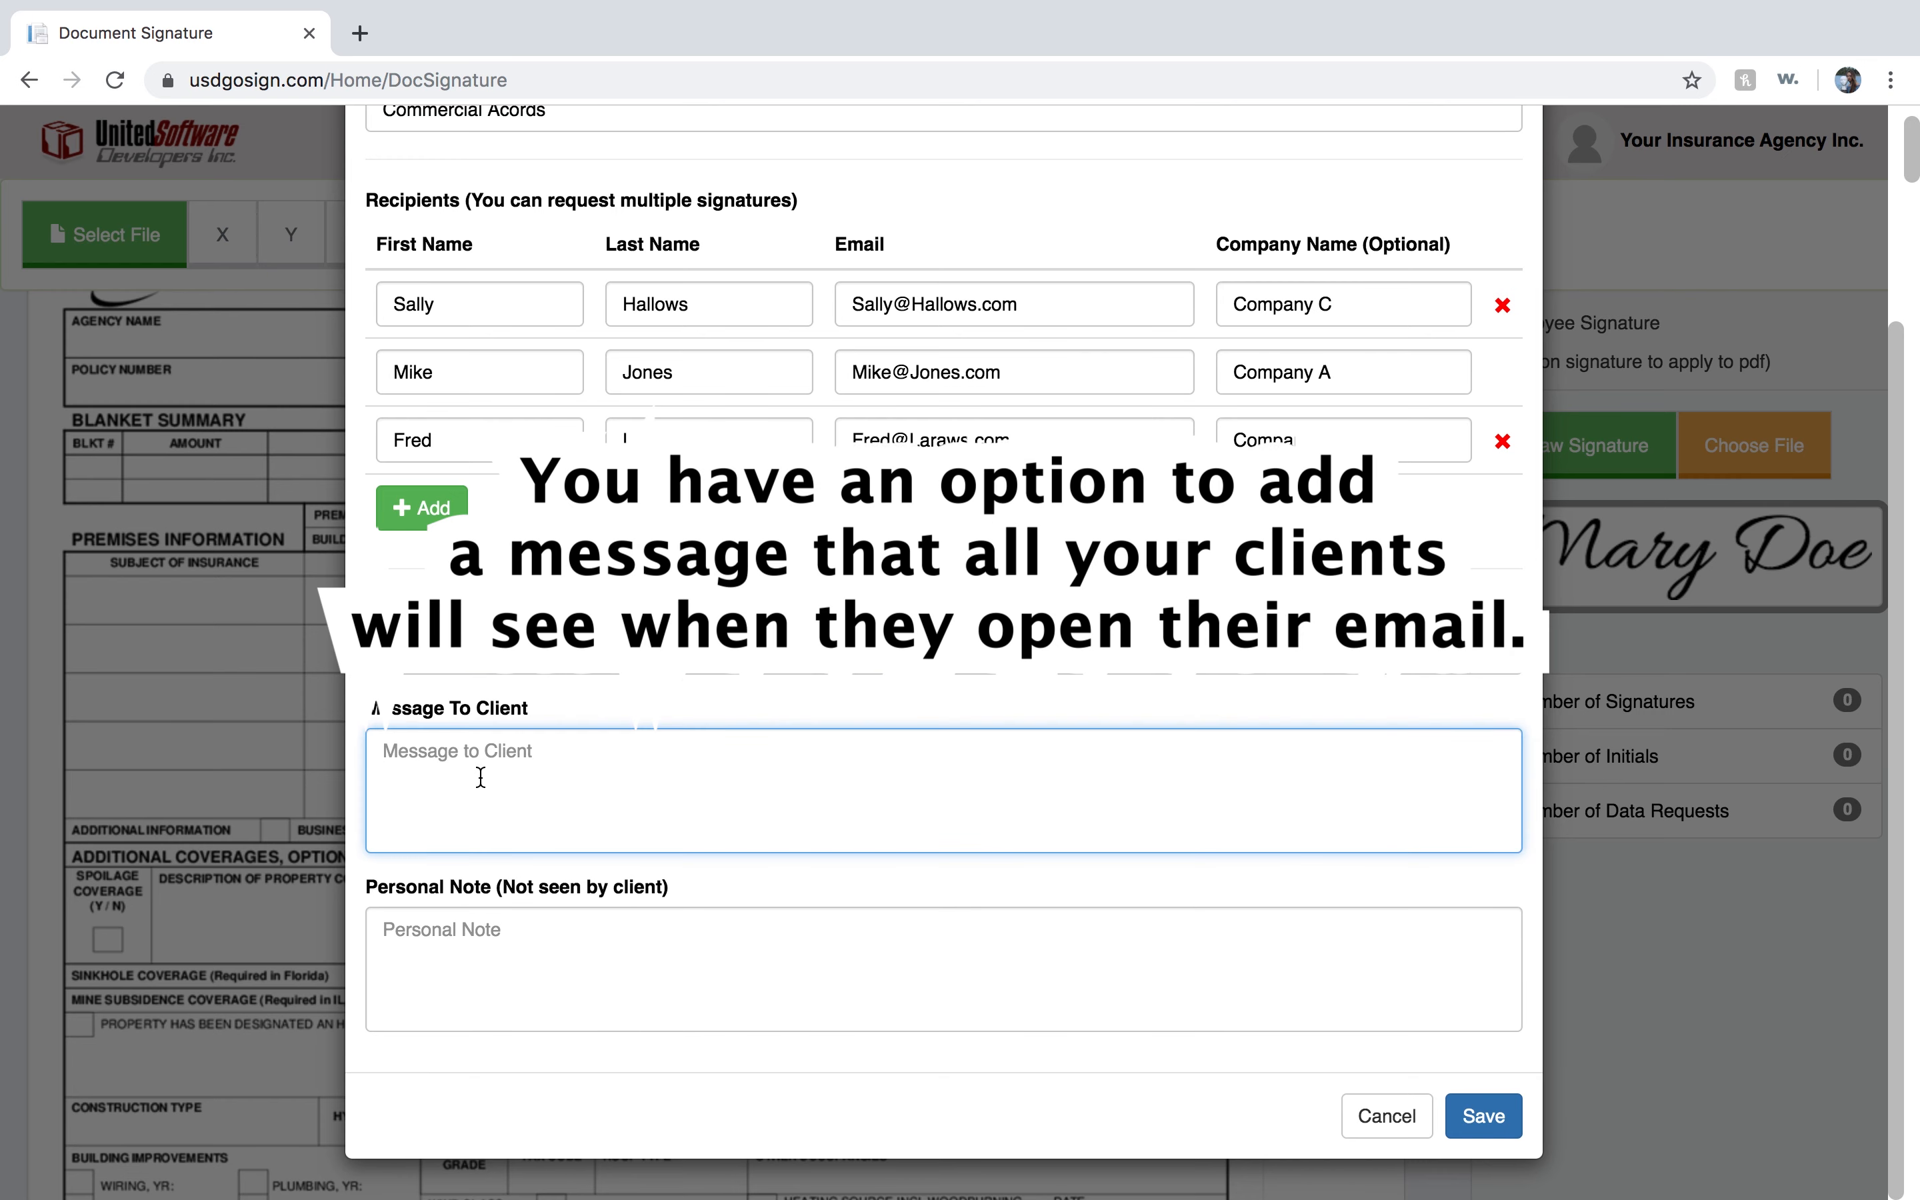
pyautogui.write('Please sign and s')
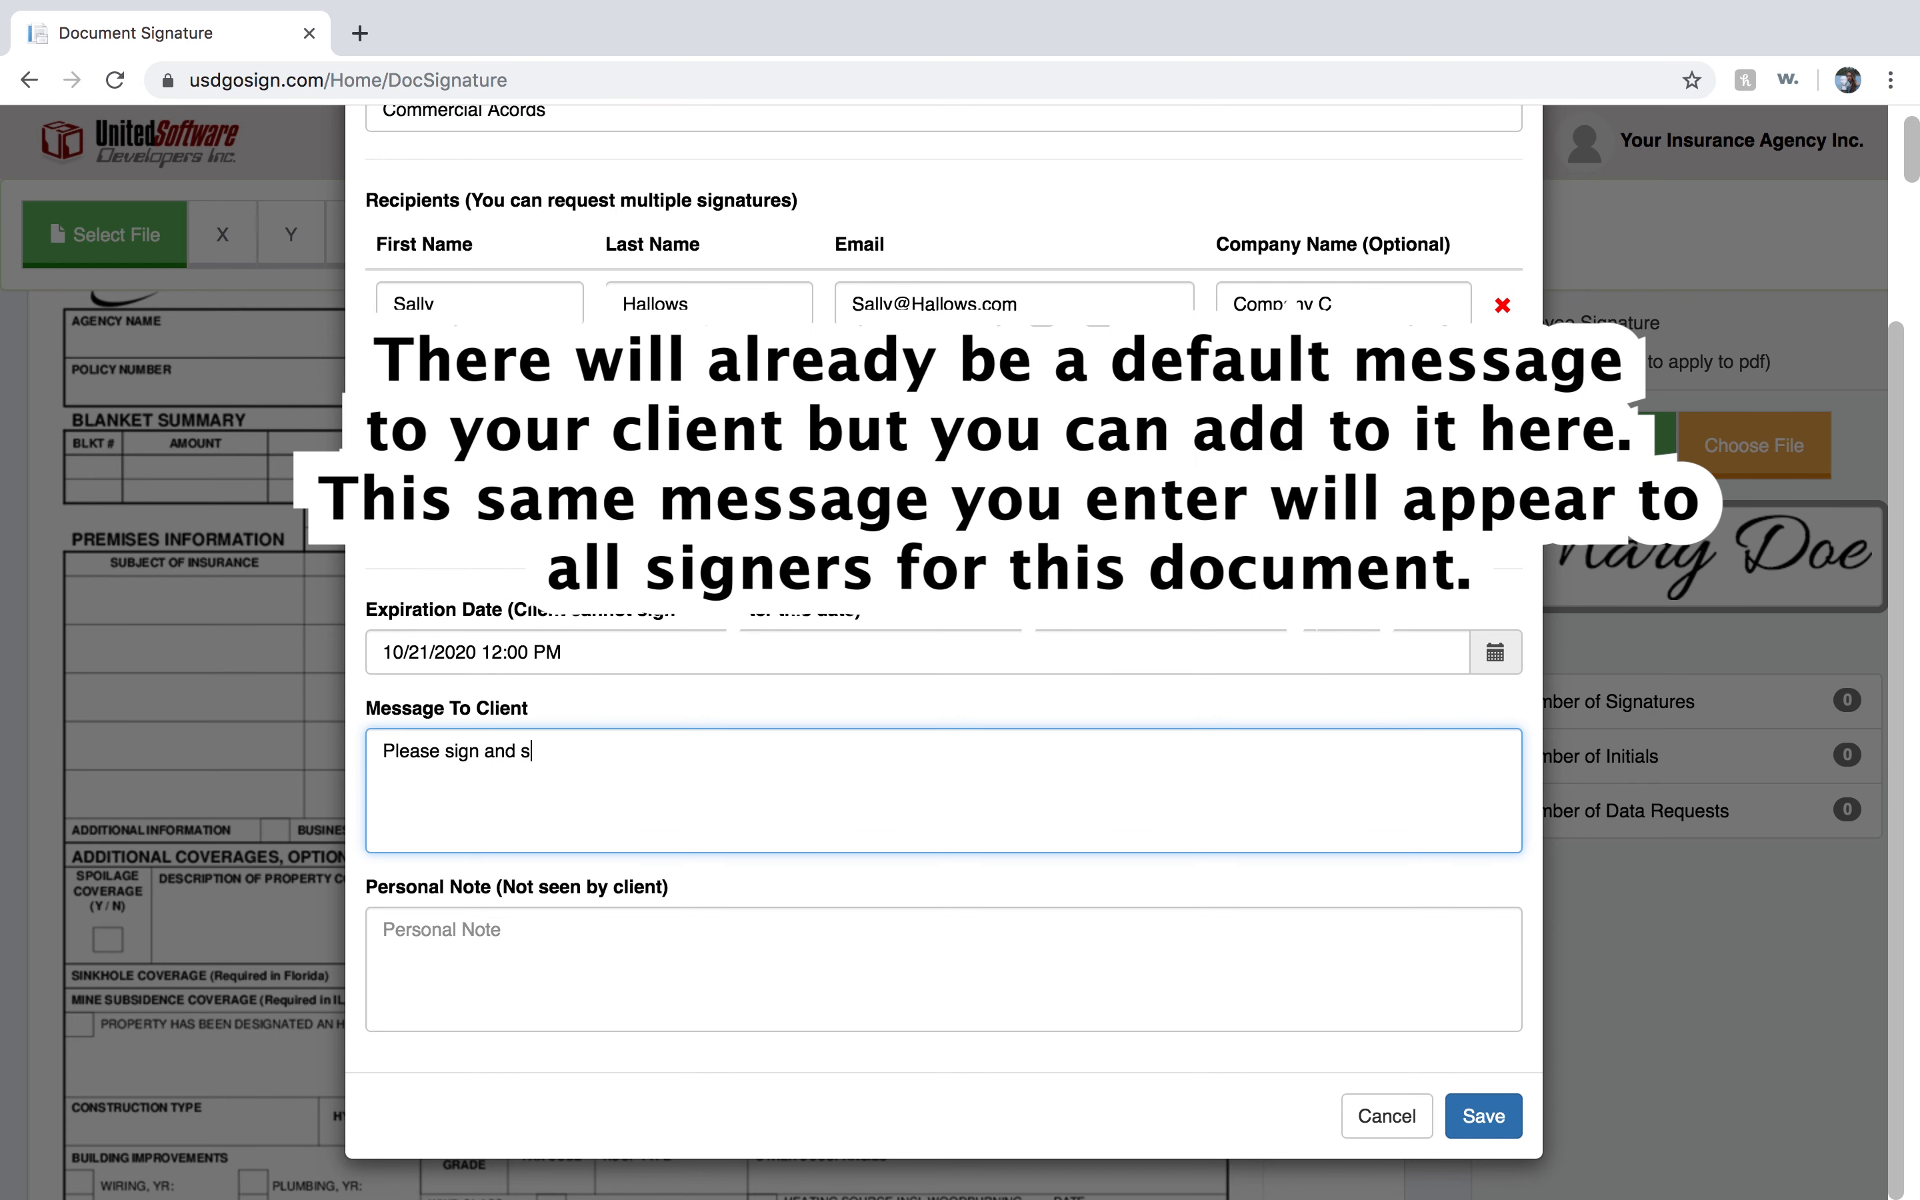
pyautogui.write('end as soon as possibn')
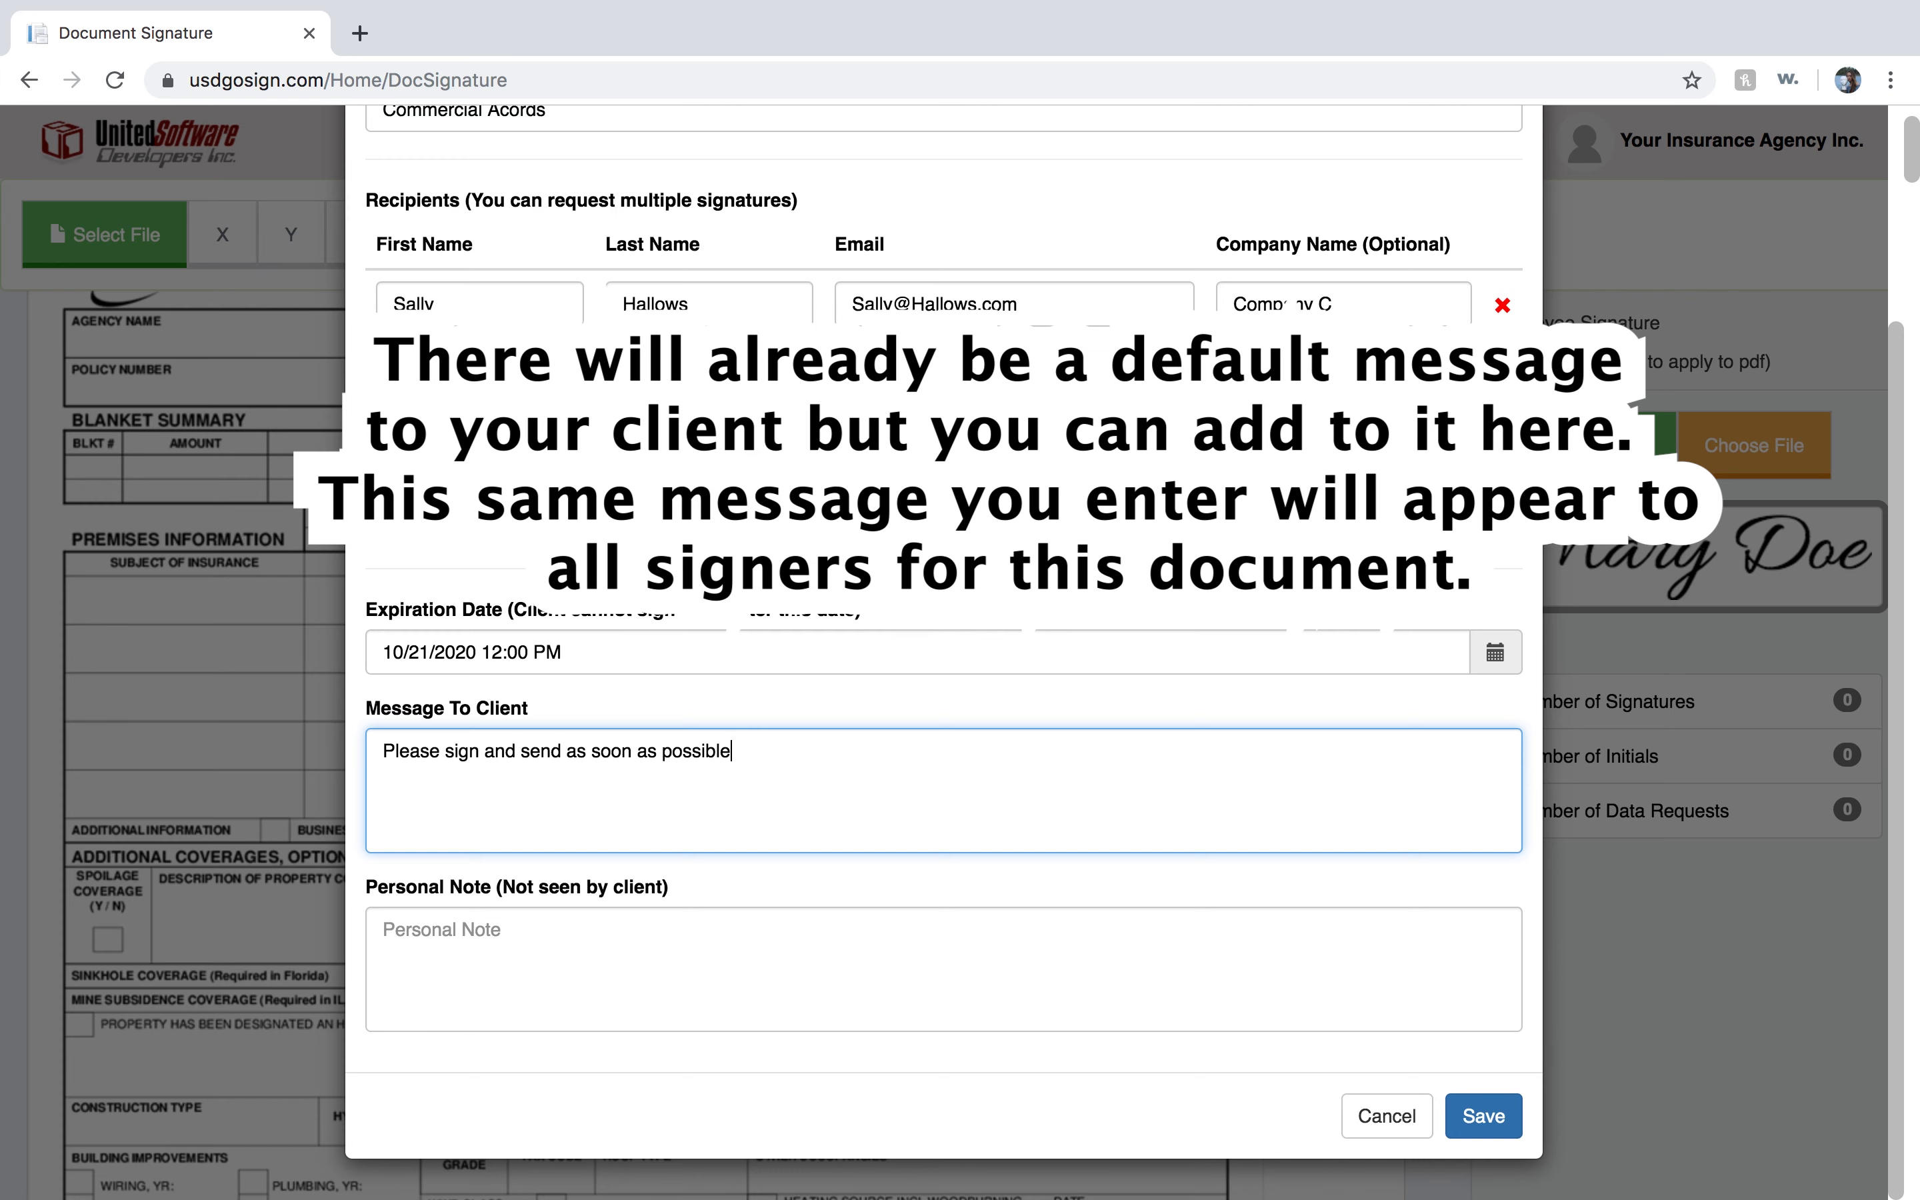
# Add the personal note "The client knows I need this today to avoid cancellation of their prior policy" and save the session.
pyautogui.press('Tab')
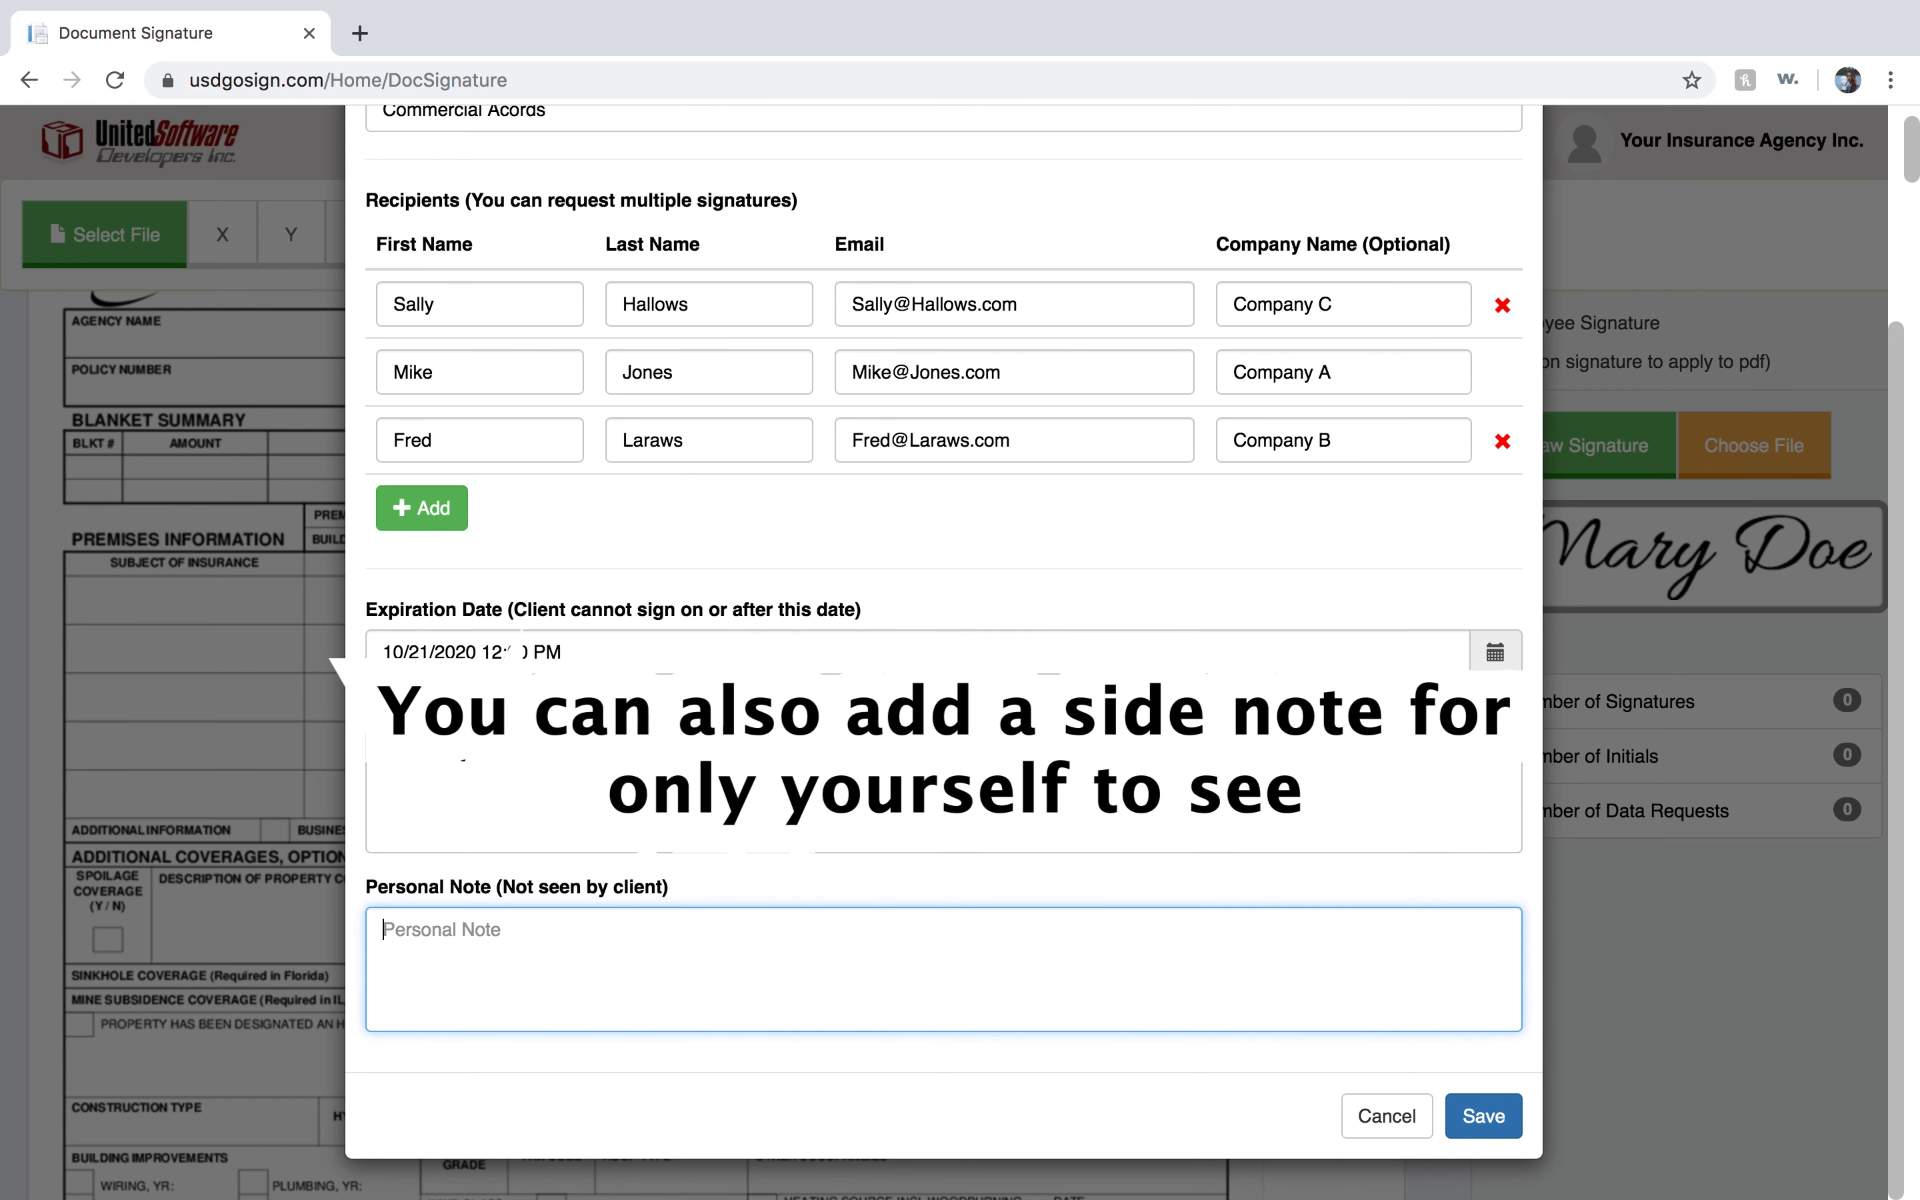
pyautogui.write('The clien')
pyautogui.write('t knows I need this today to ')
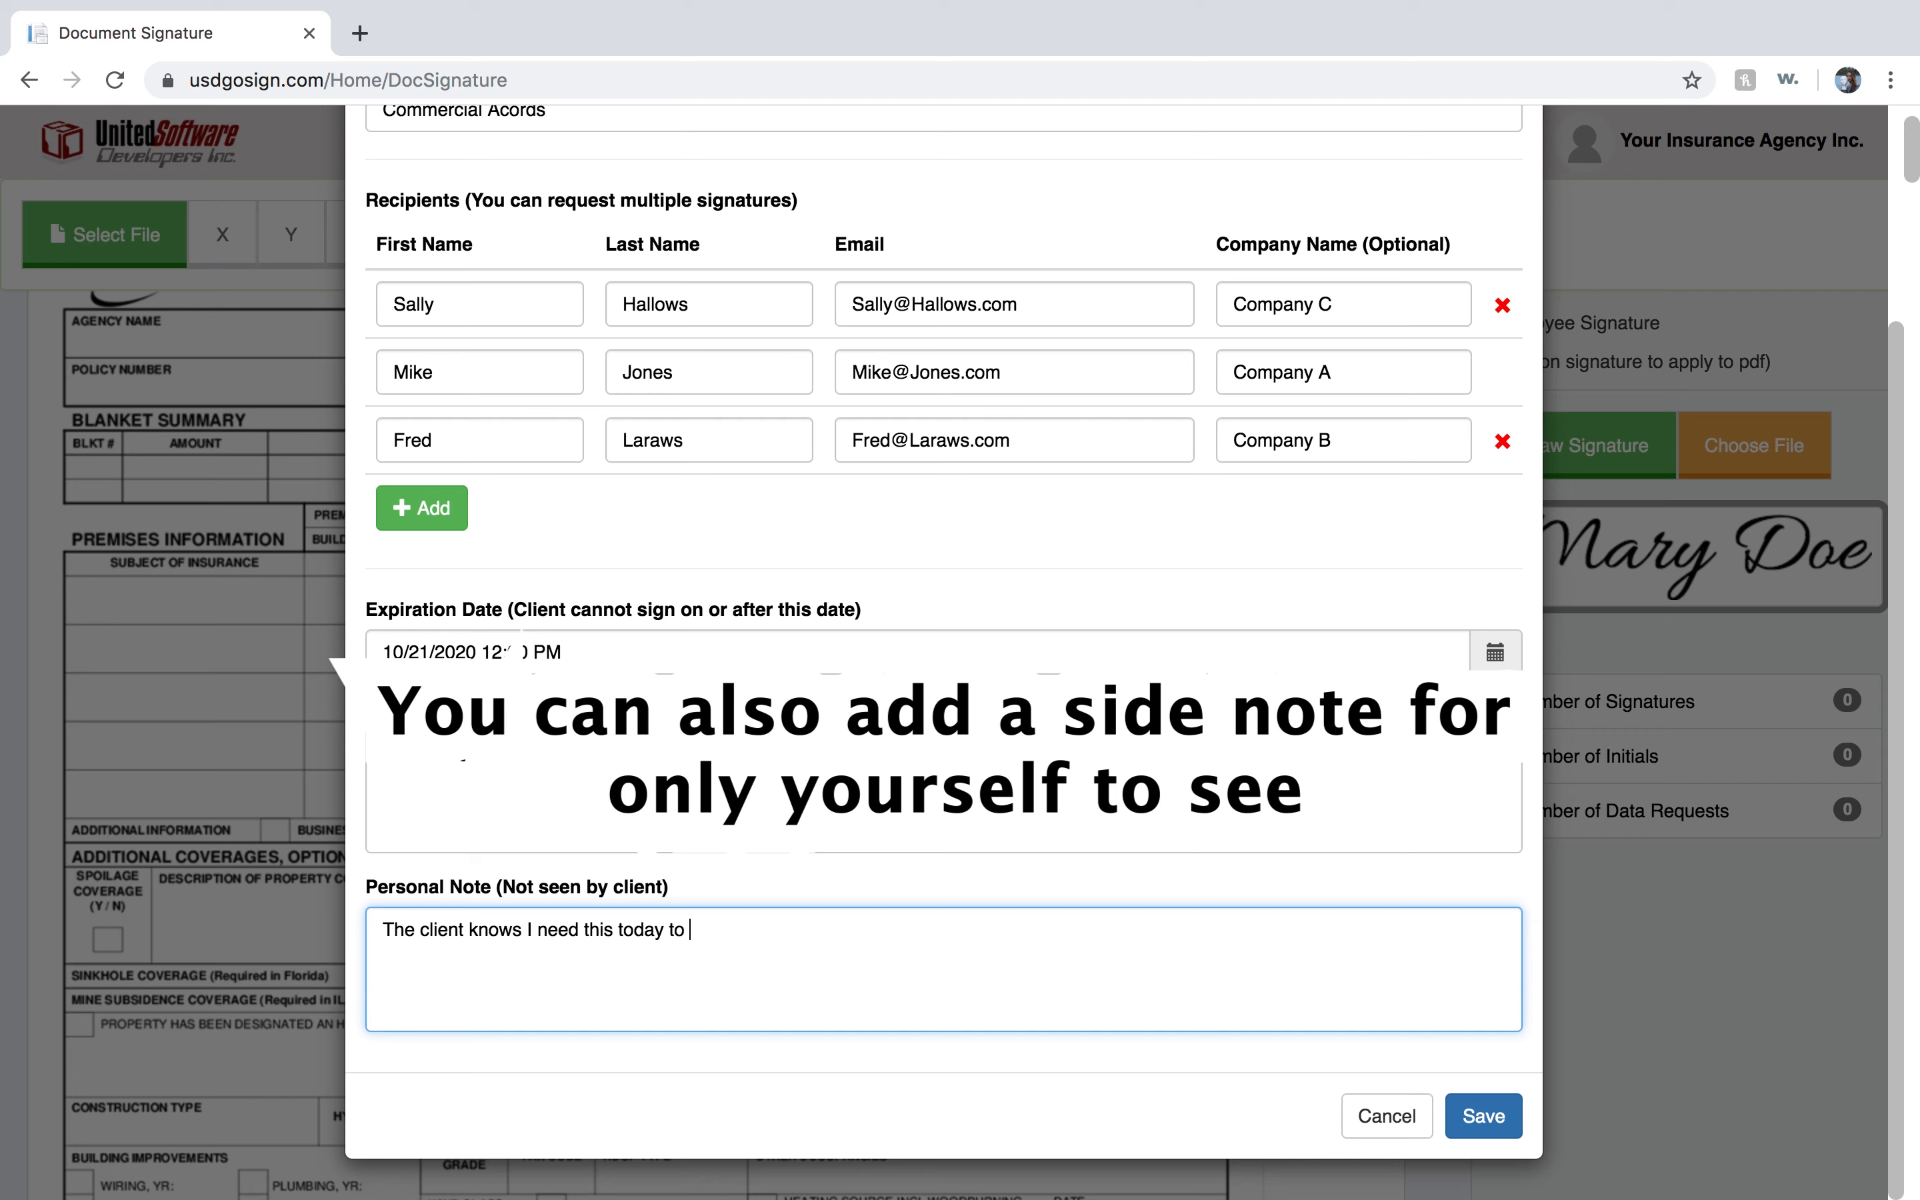
pyautogui.write('avoid cancellation of their prior policy')
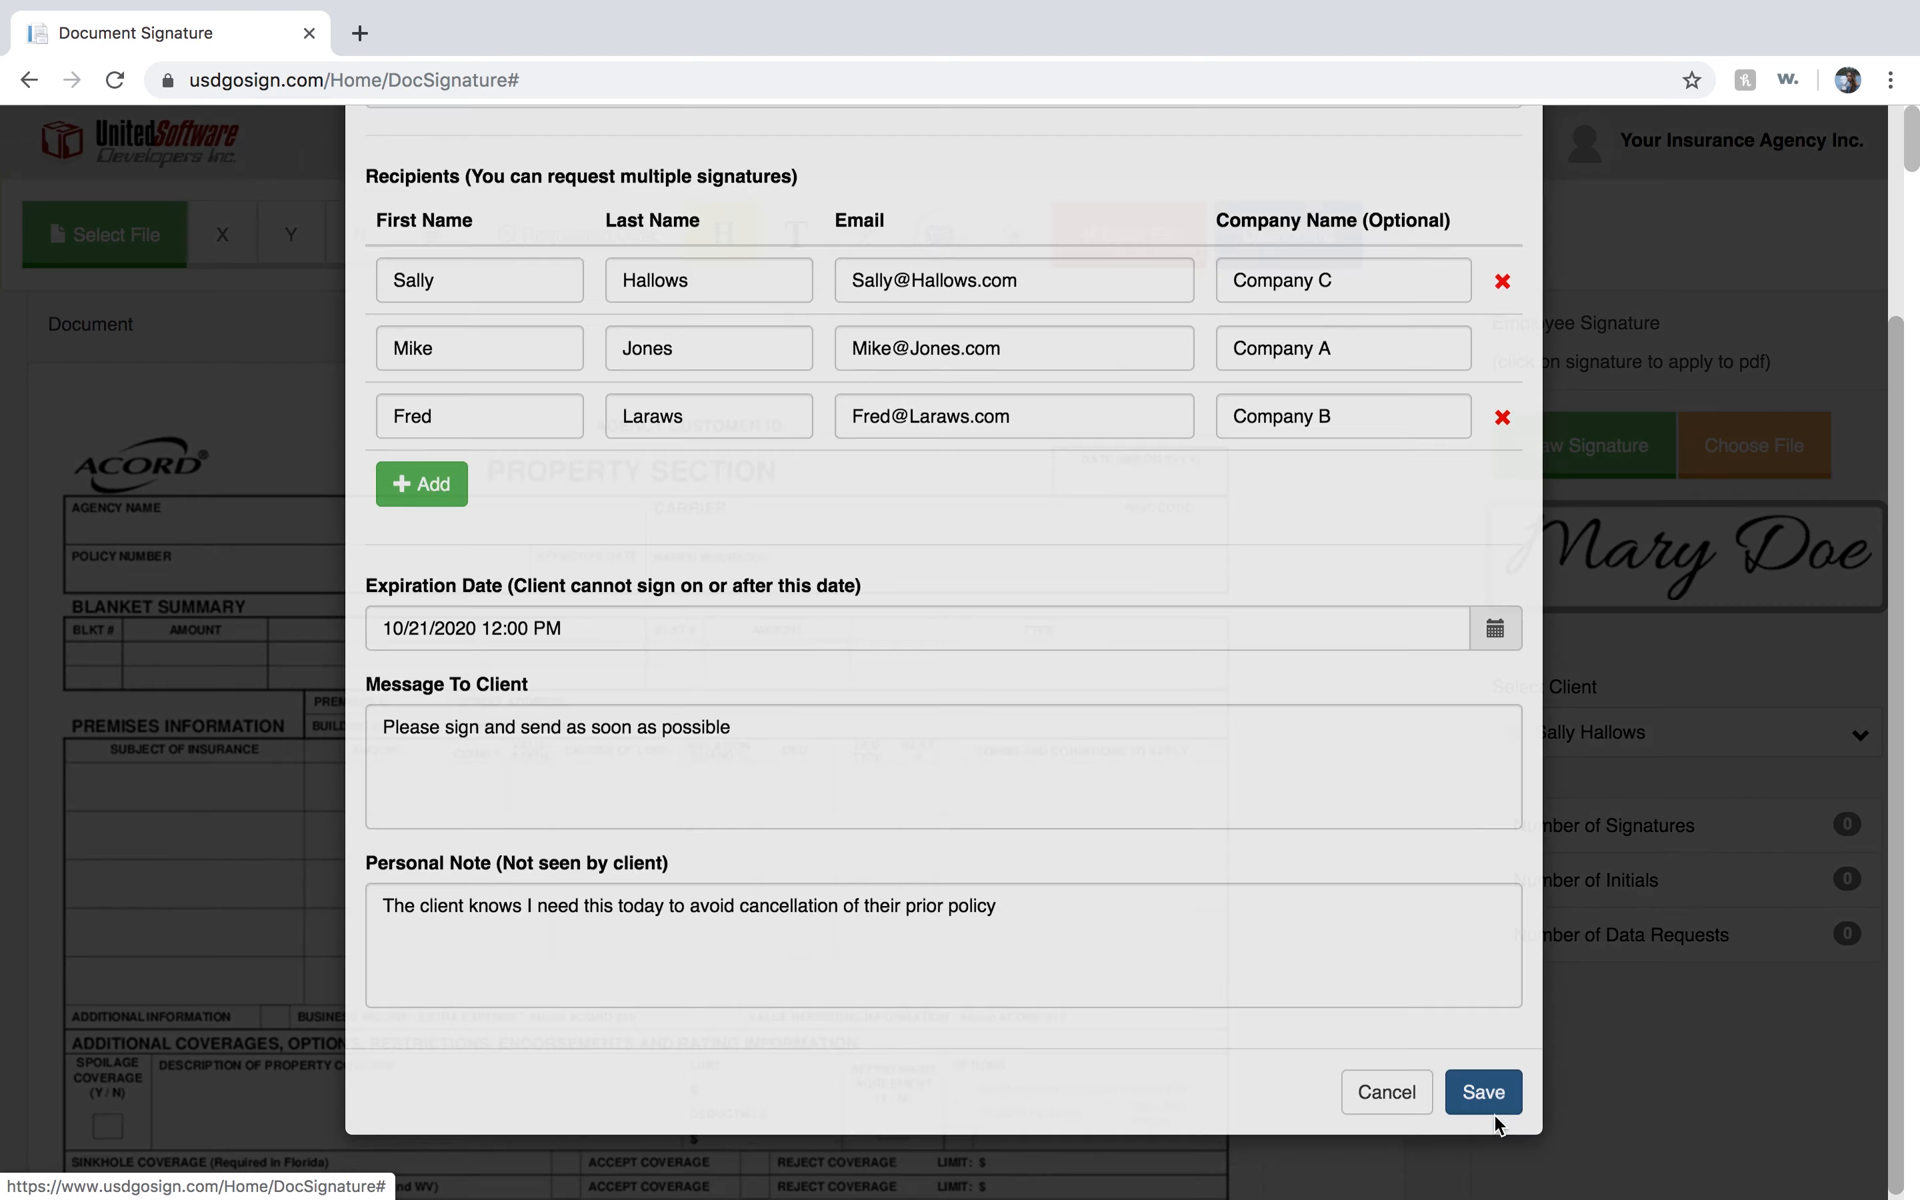
pyautogui.click(1483, 1121)
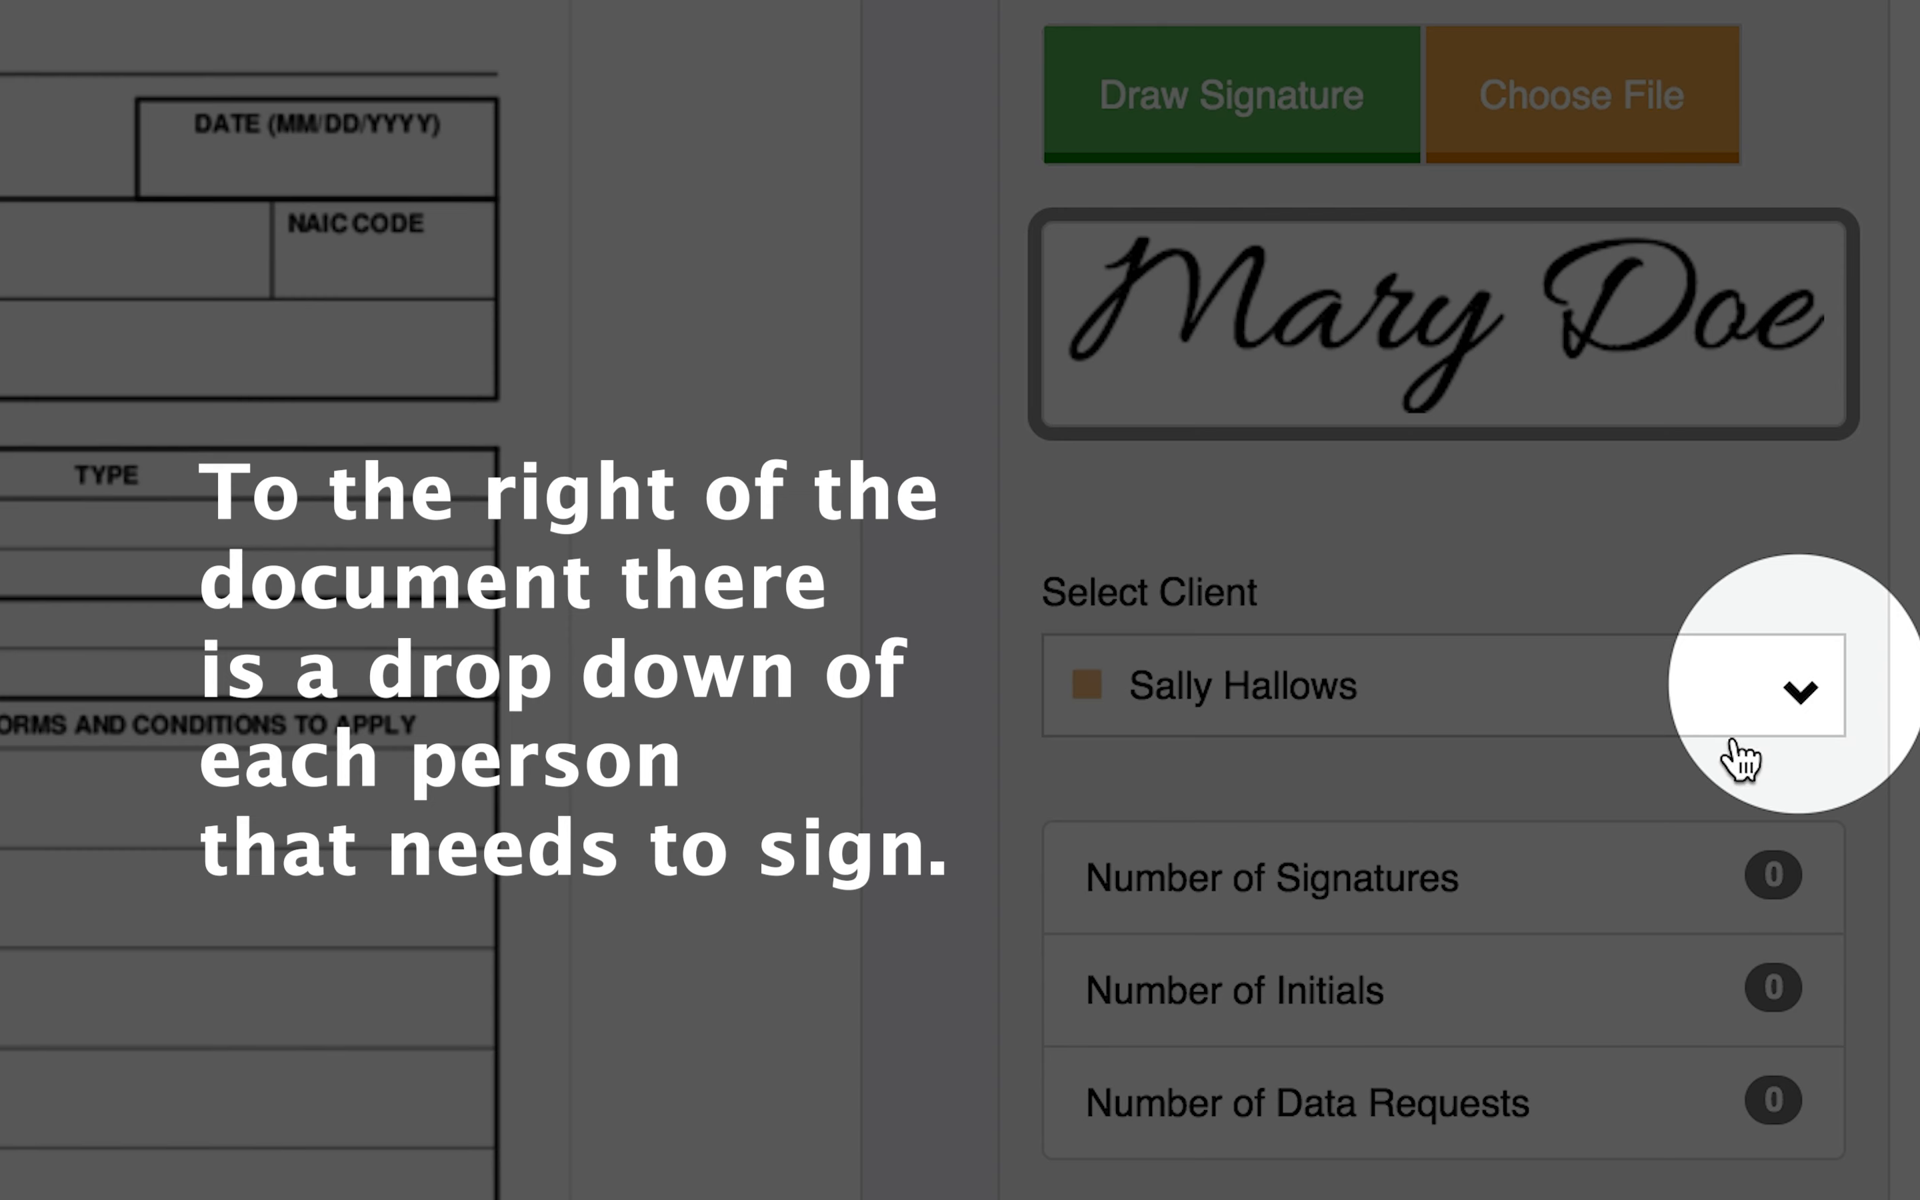
# Place a signature field for the first signer on the applicant's signature line of page 3 and select its help text box.
pyautogui.click(1767, 688)
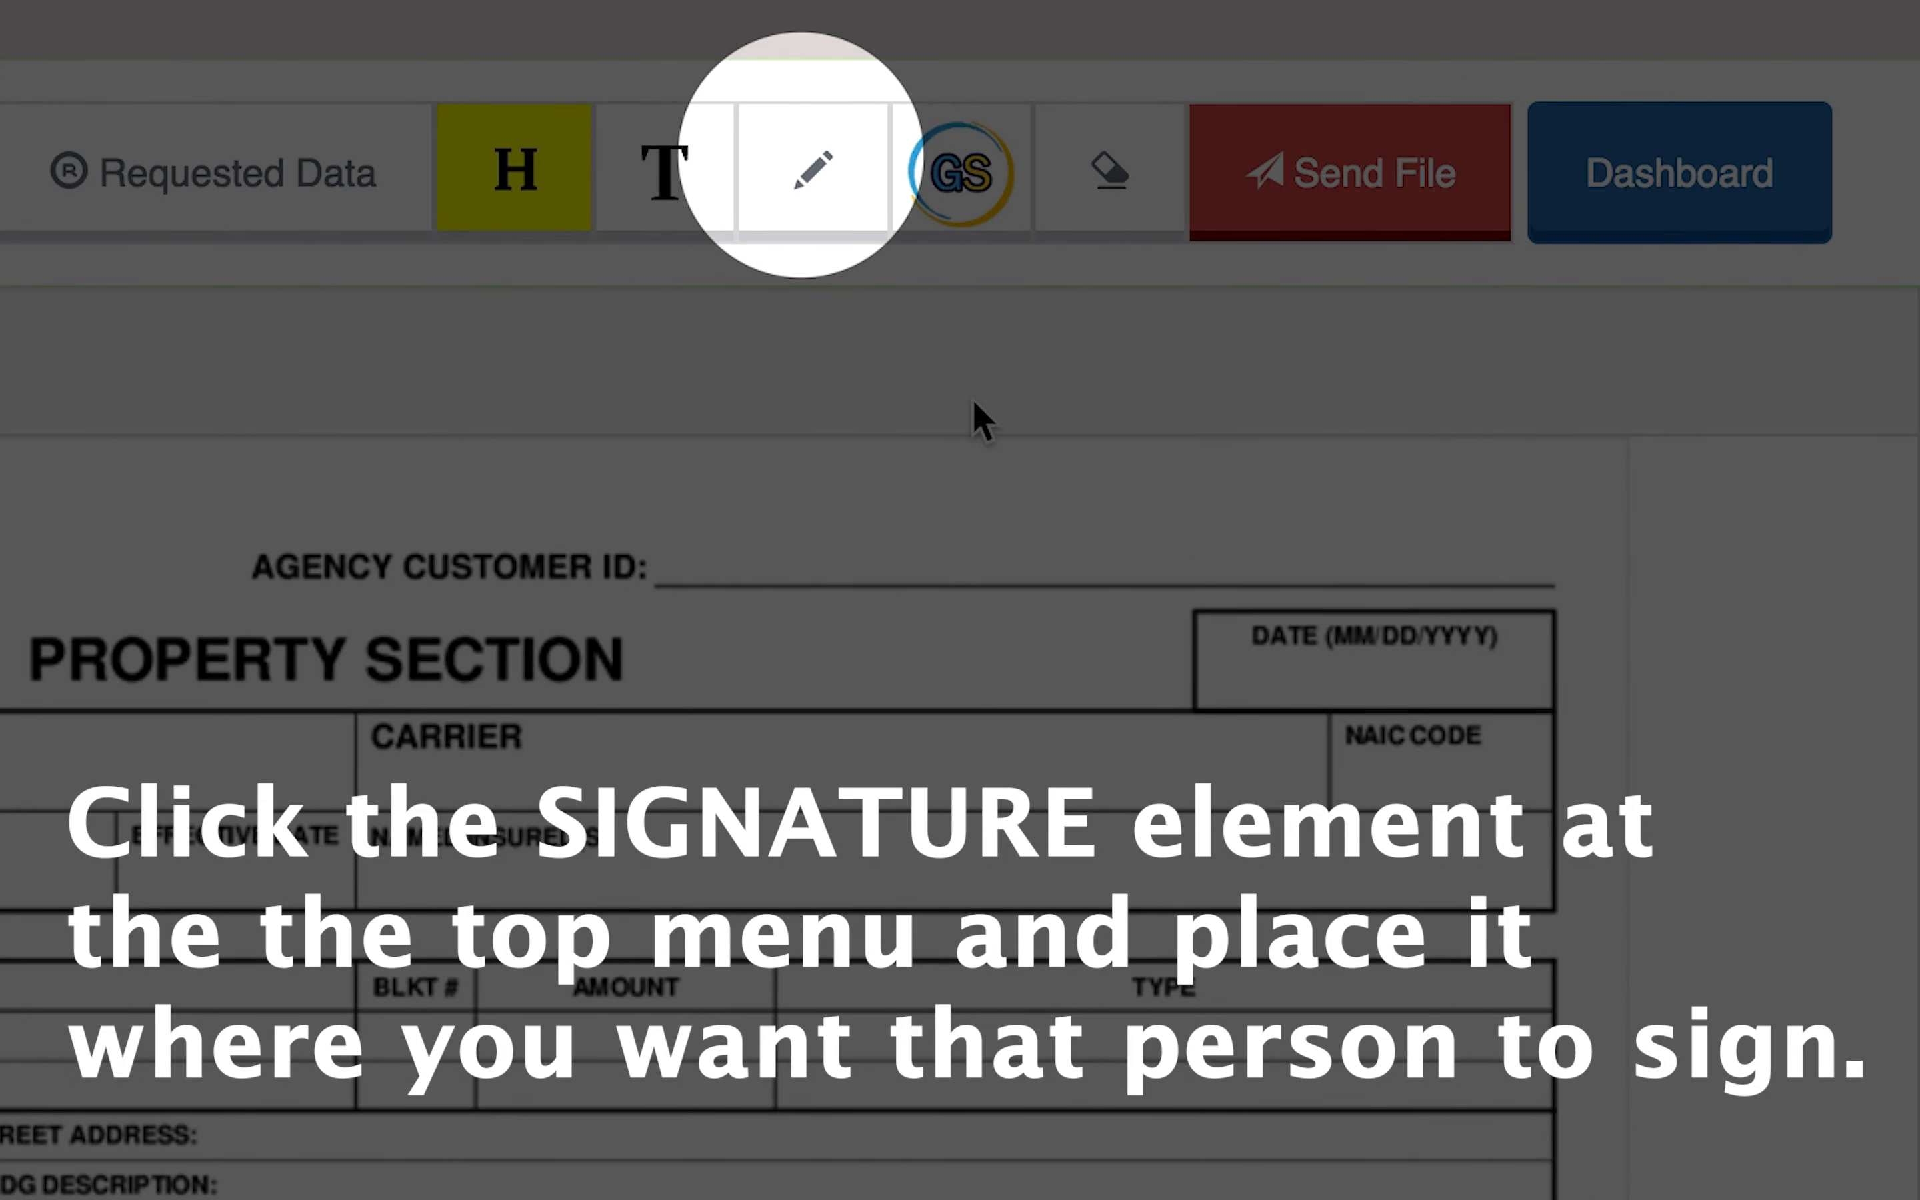
pyautogui.click(813, 162)
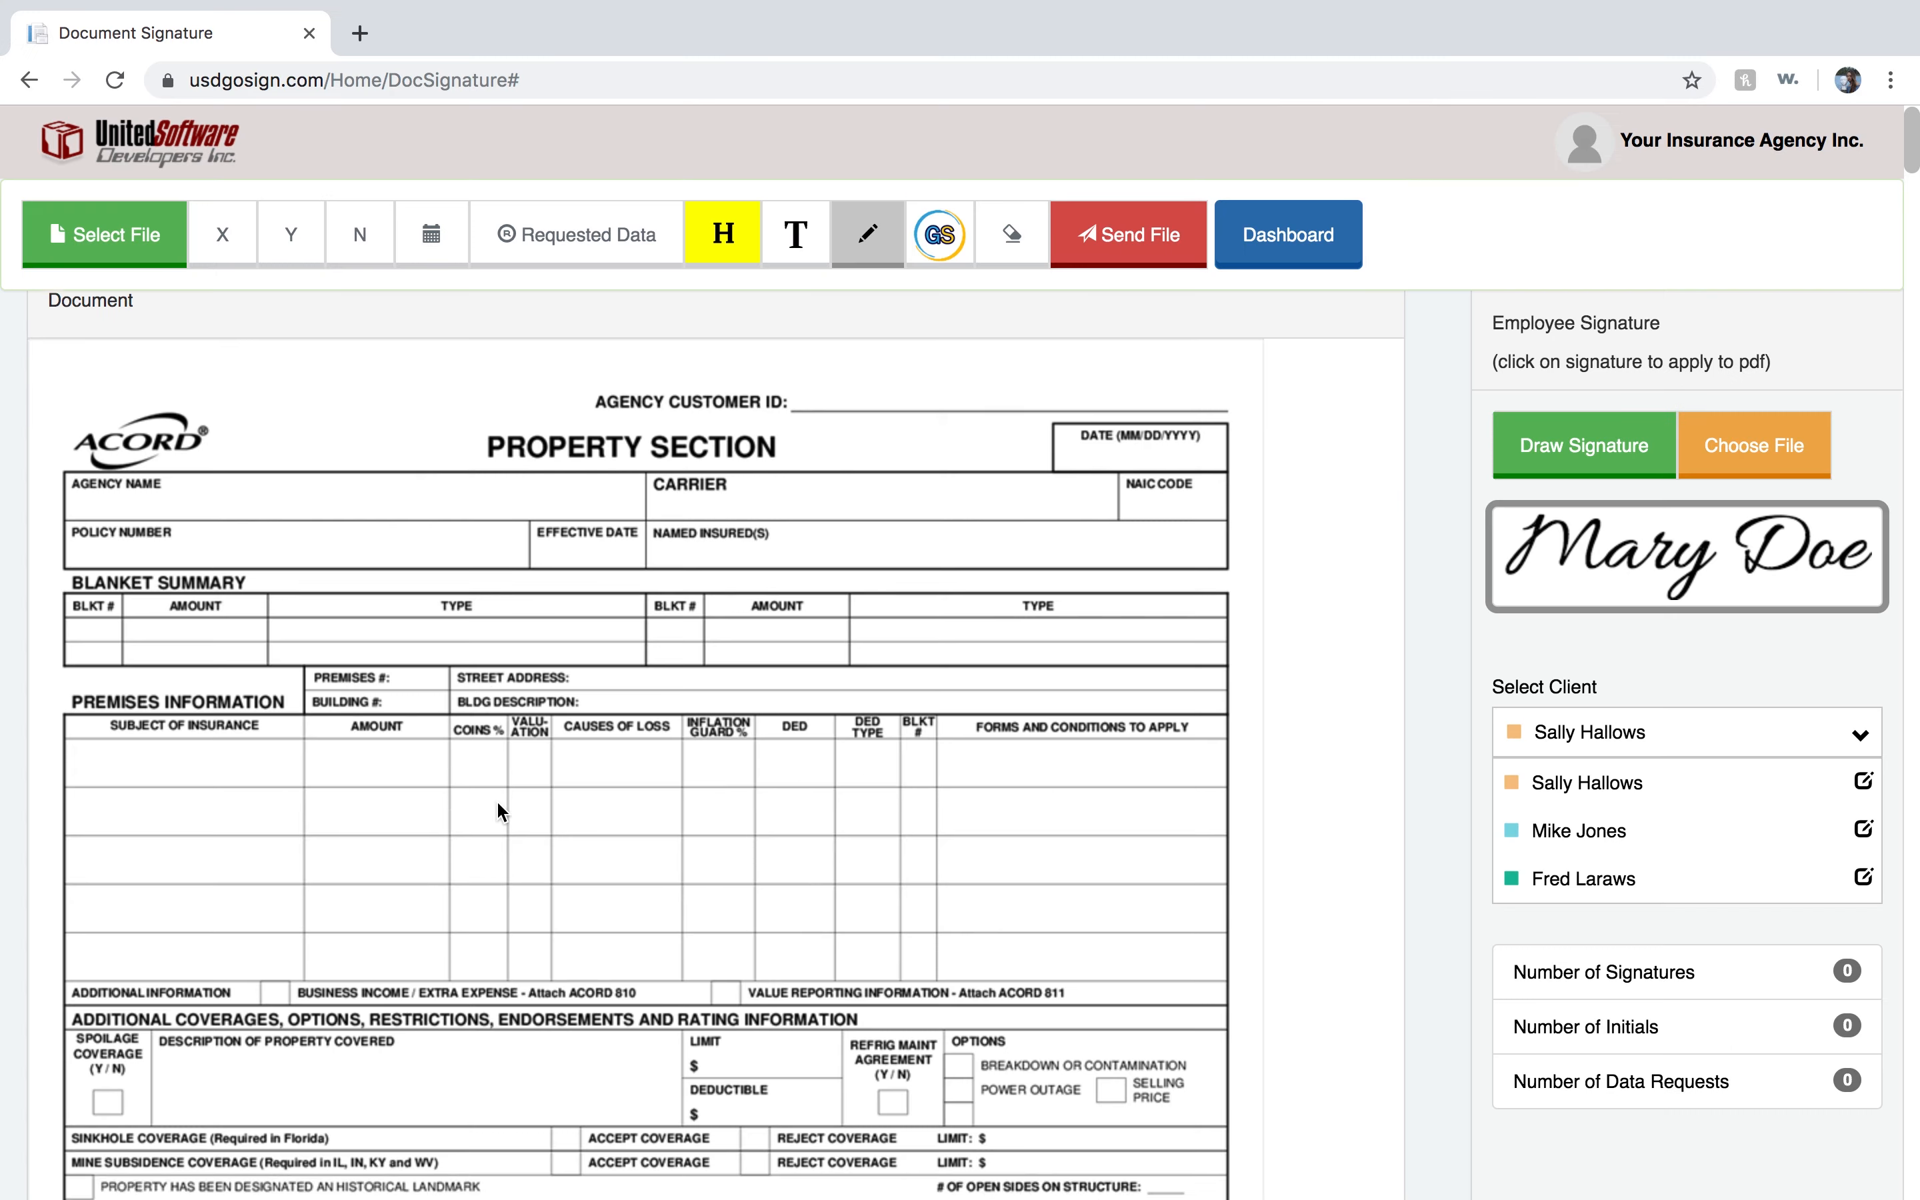
pyautogui.scroll(-15, 502, 801)
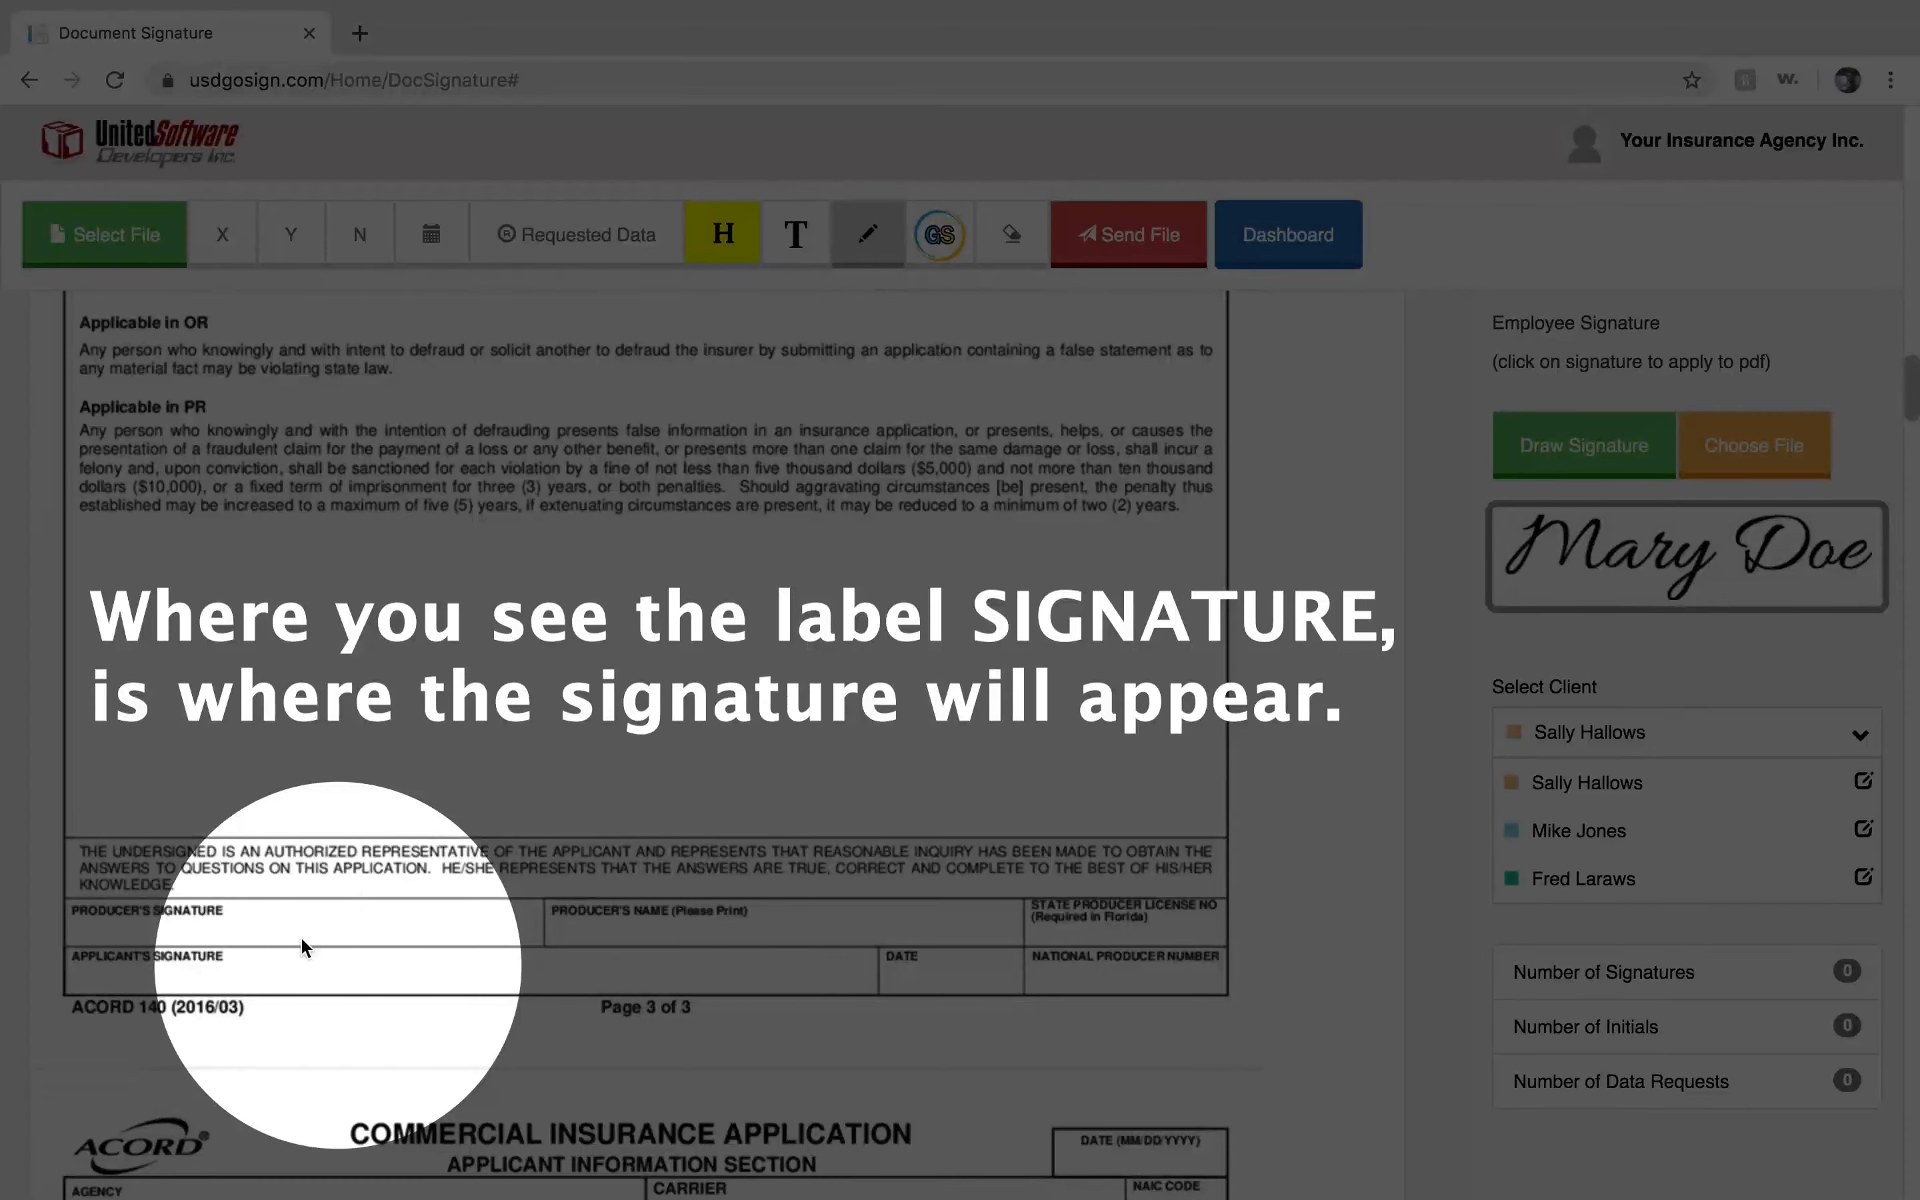
pyautogui.click(261, 963)
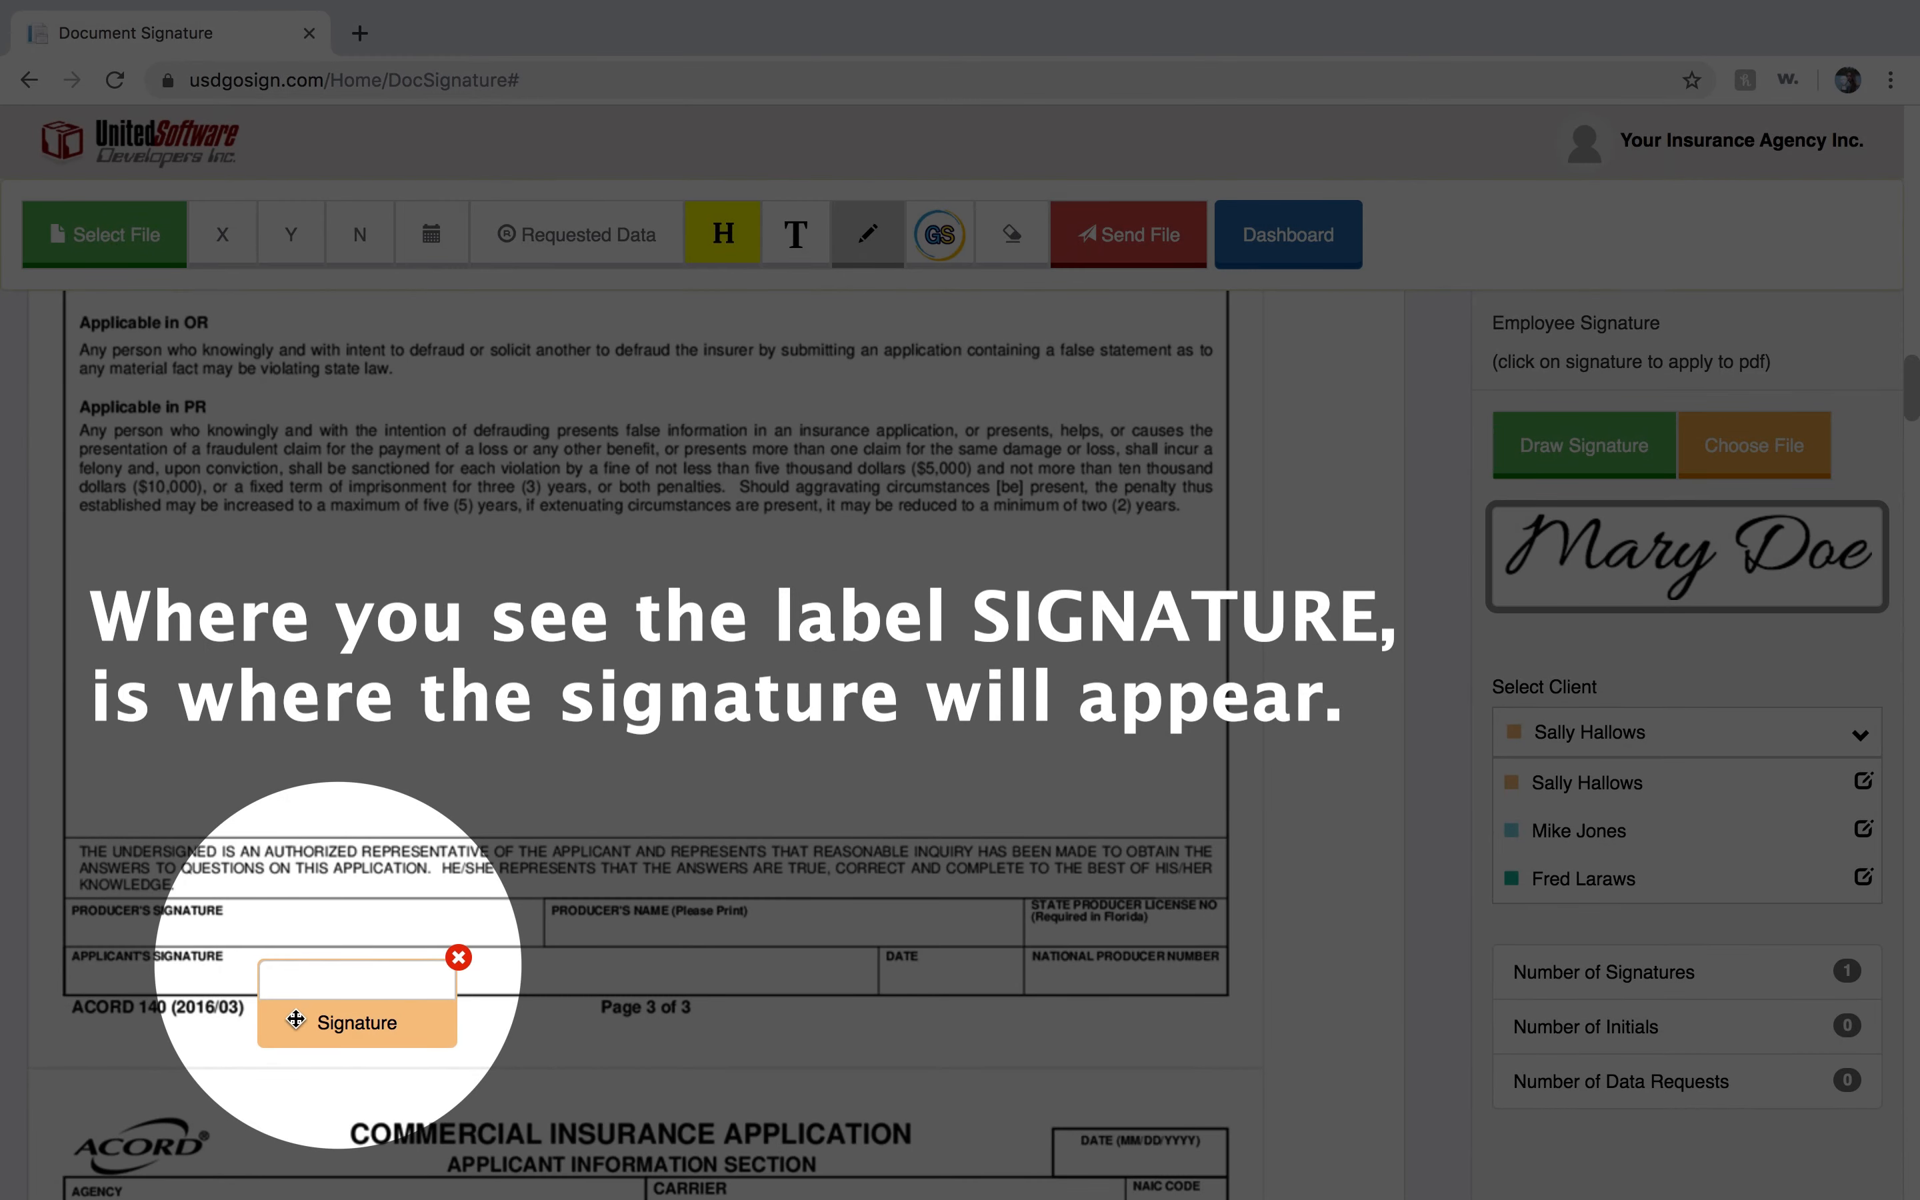
pyautogui.moveTo(303, 1028); pyautogui.dragTo(288, 976)
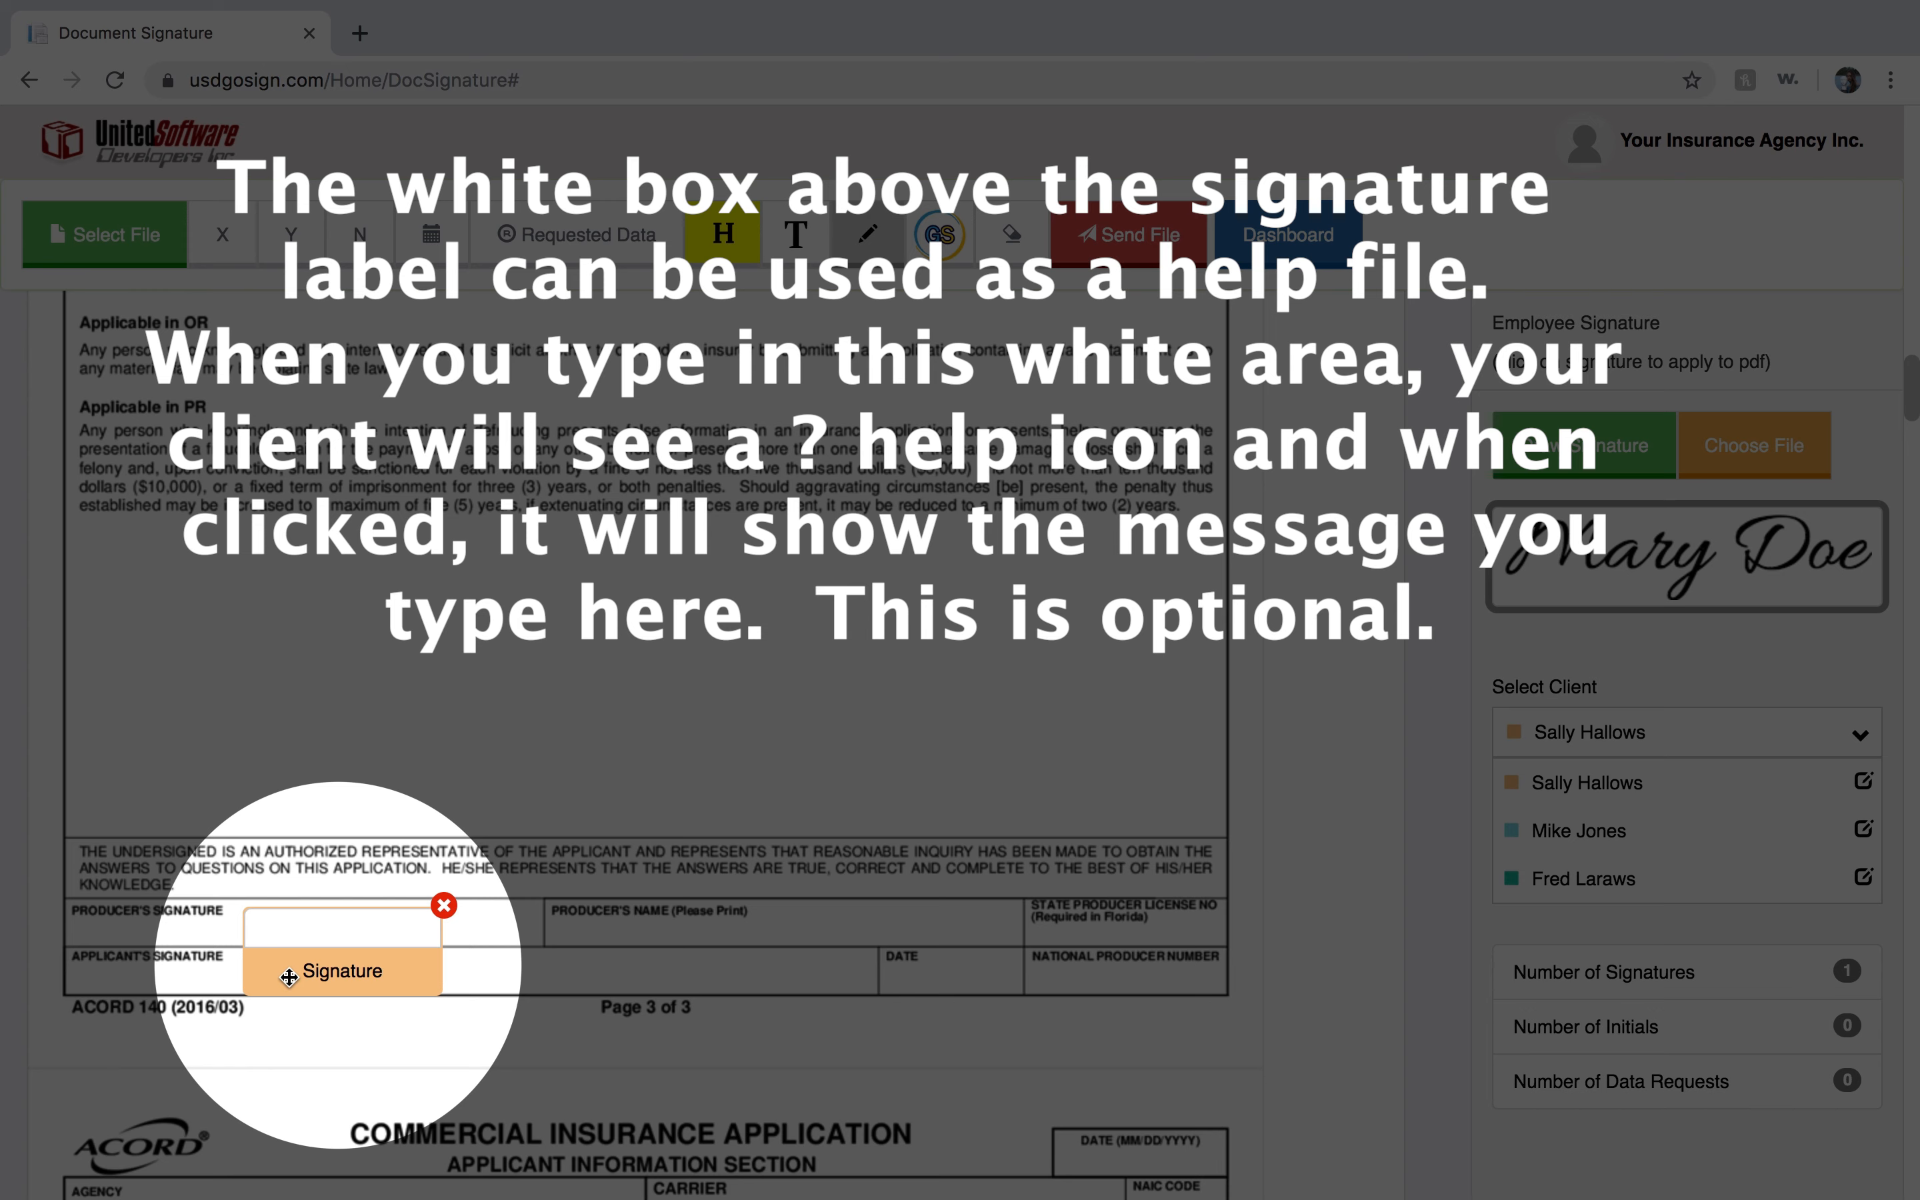
pyautogui.click(312, 930)
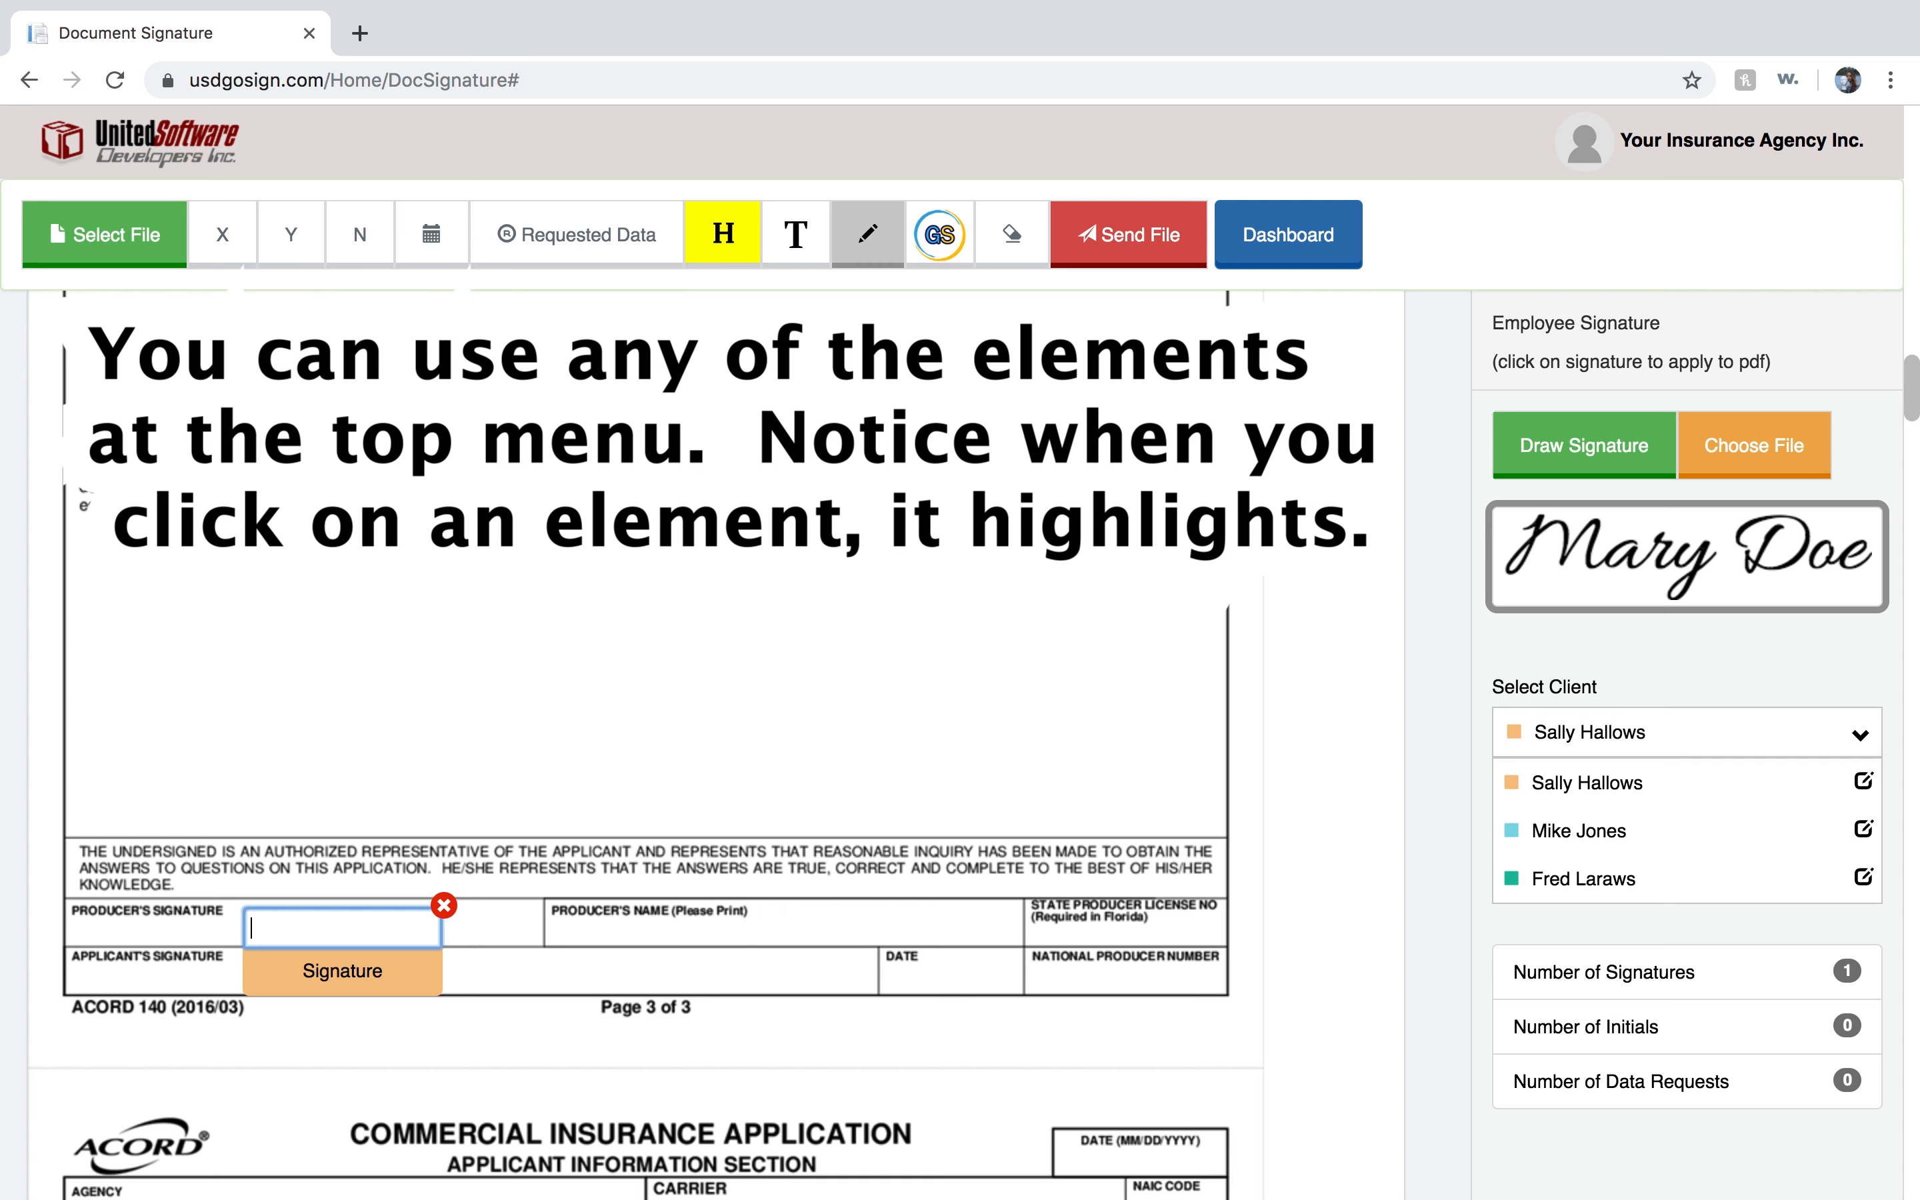
# Switch to the second signer and place a signature field on the applicant's signature line of page 4.
pyautogui.click(942, 235)
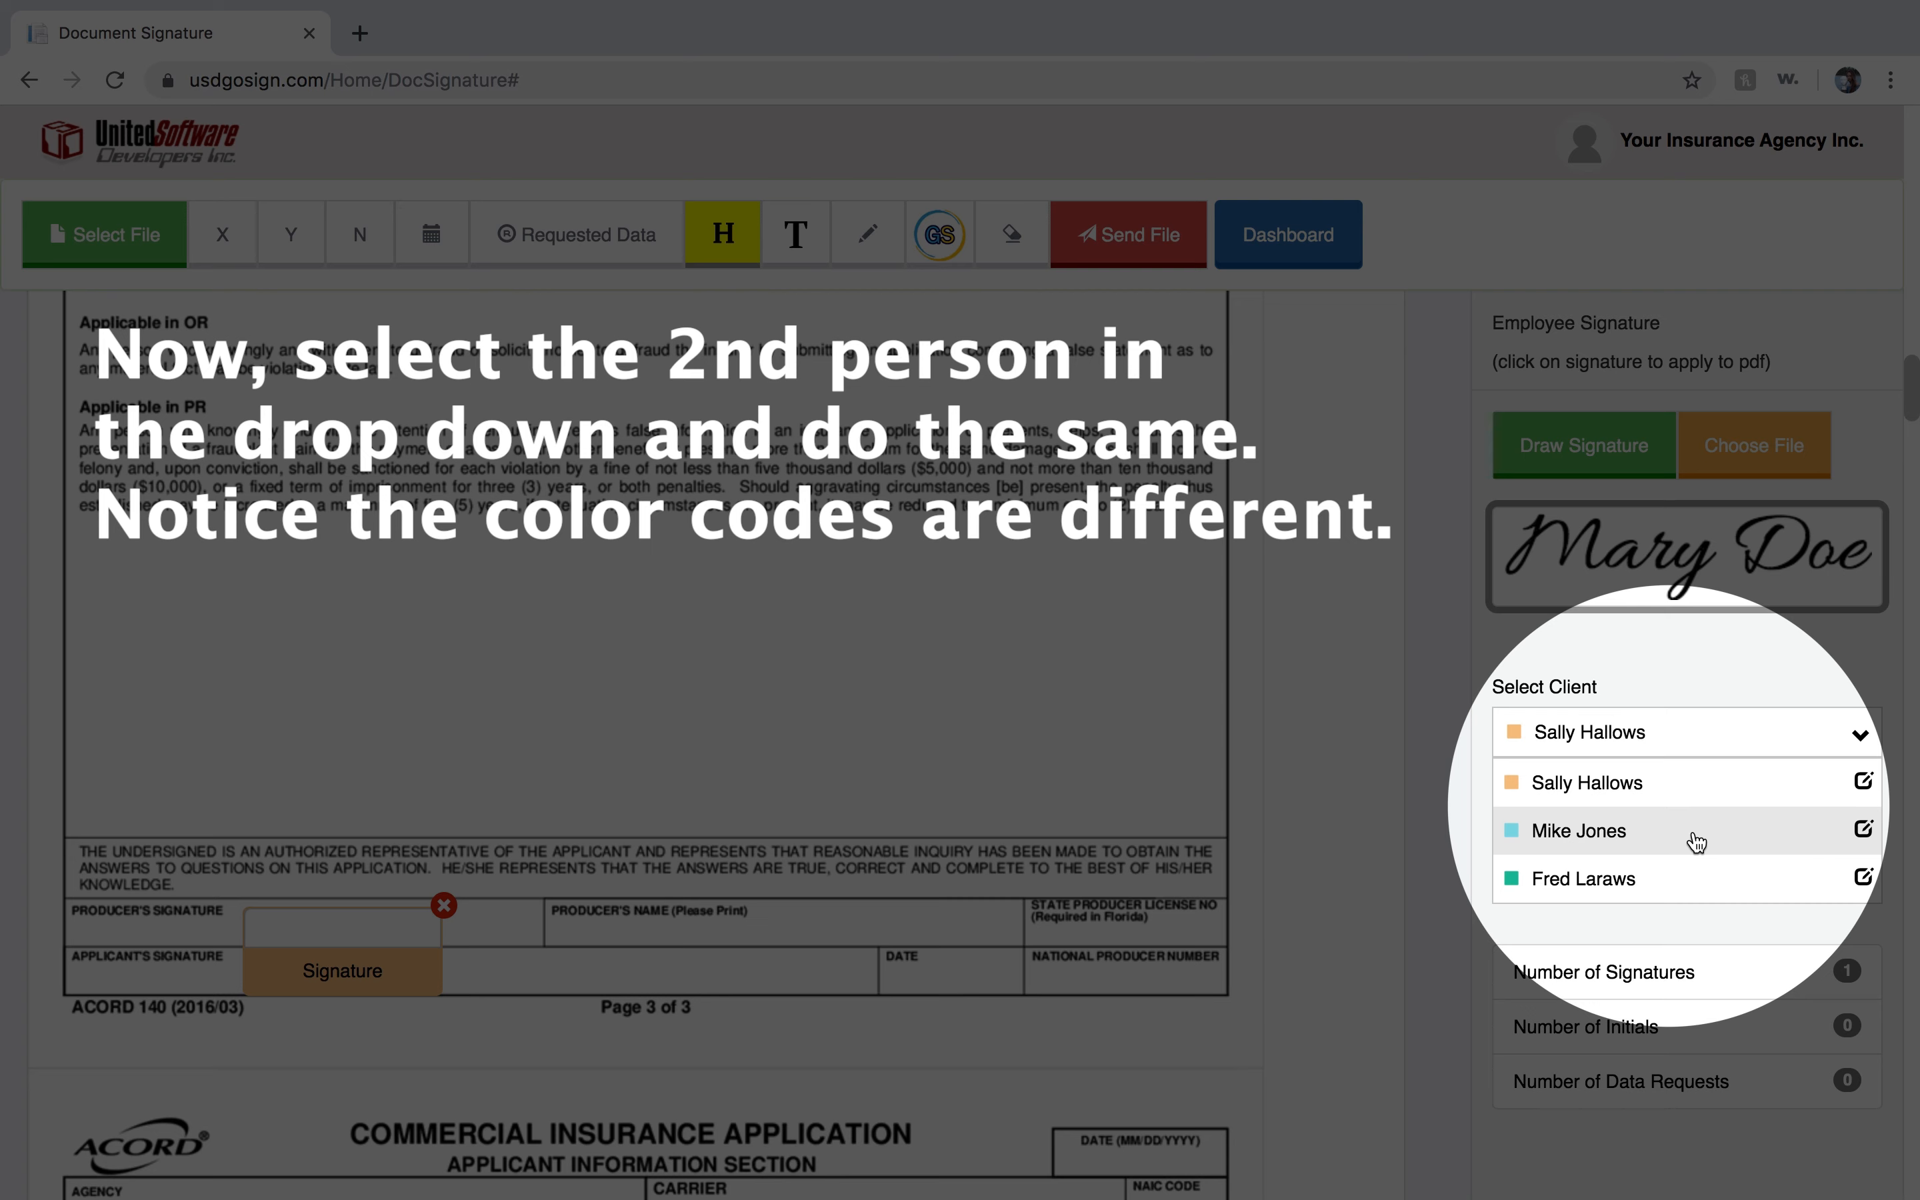
pyautogui.click(1695, 841)
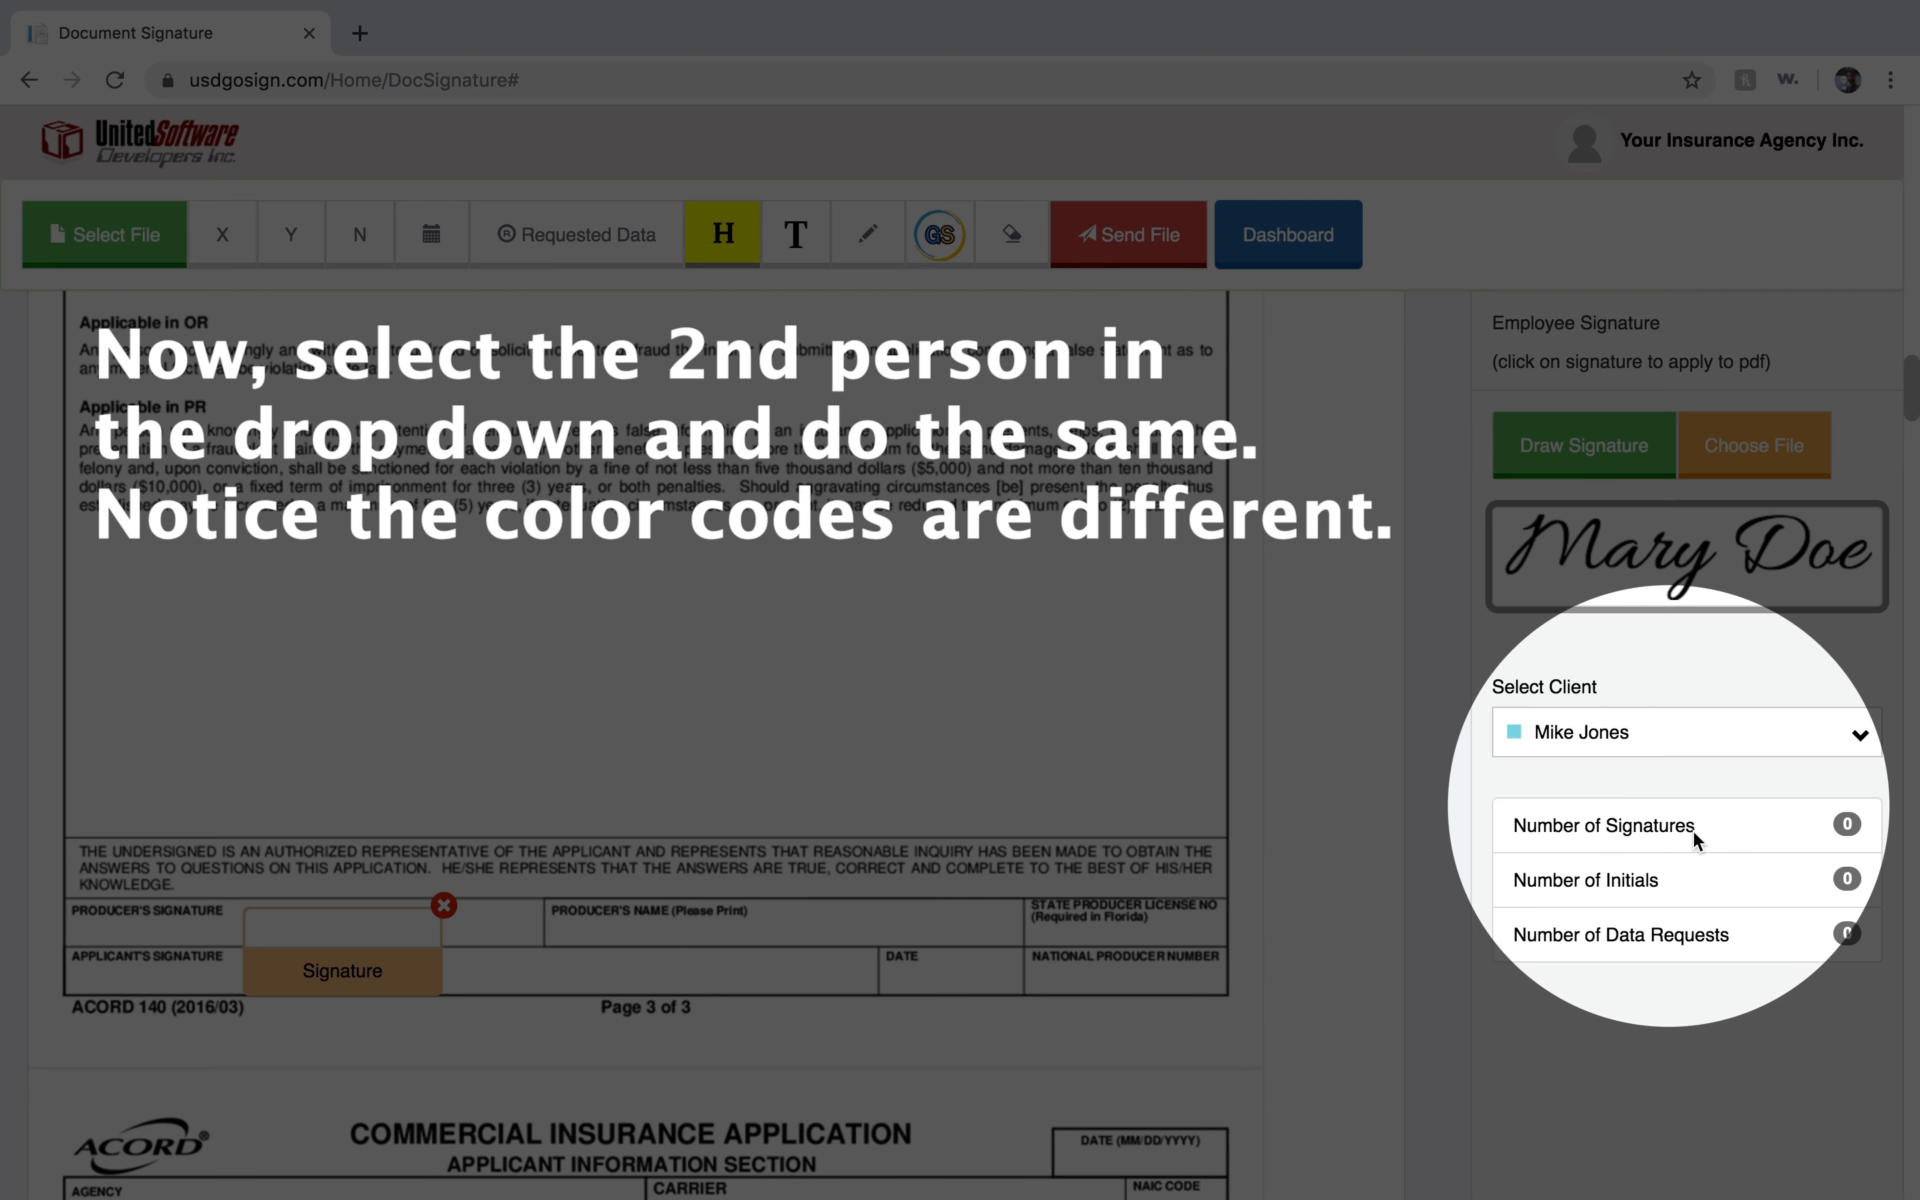
pyautogui.click(868, 234)
pyautogui.scroll(-15, 810, 912)
pyautogui.scroll(-20, 812, 913)
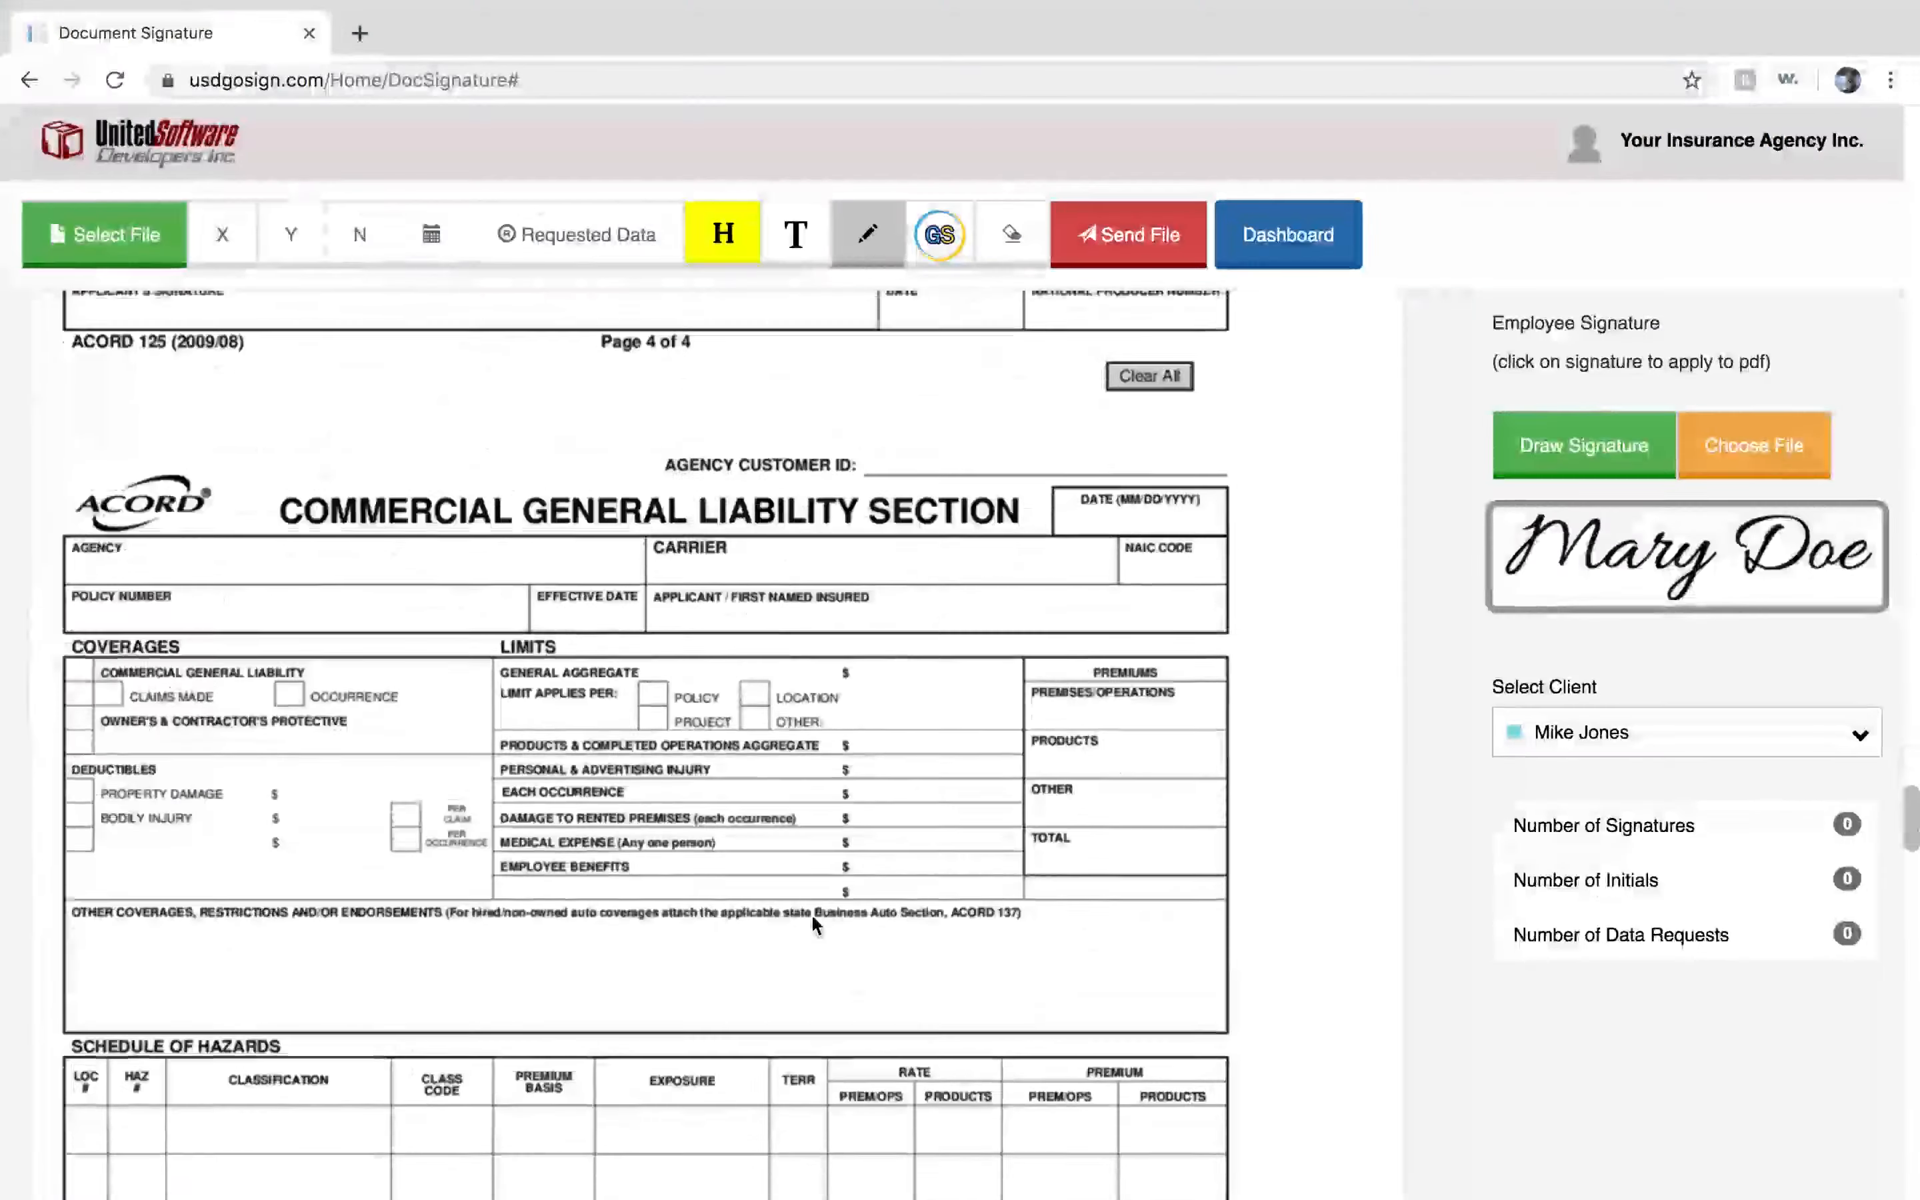
pyautogui.click(233, 723)
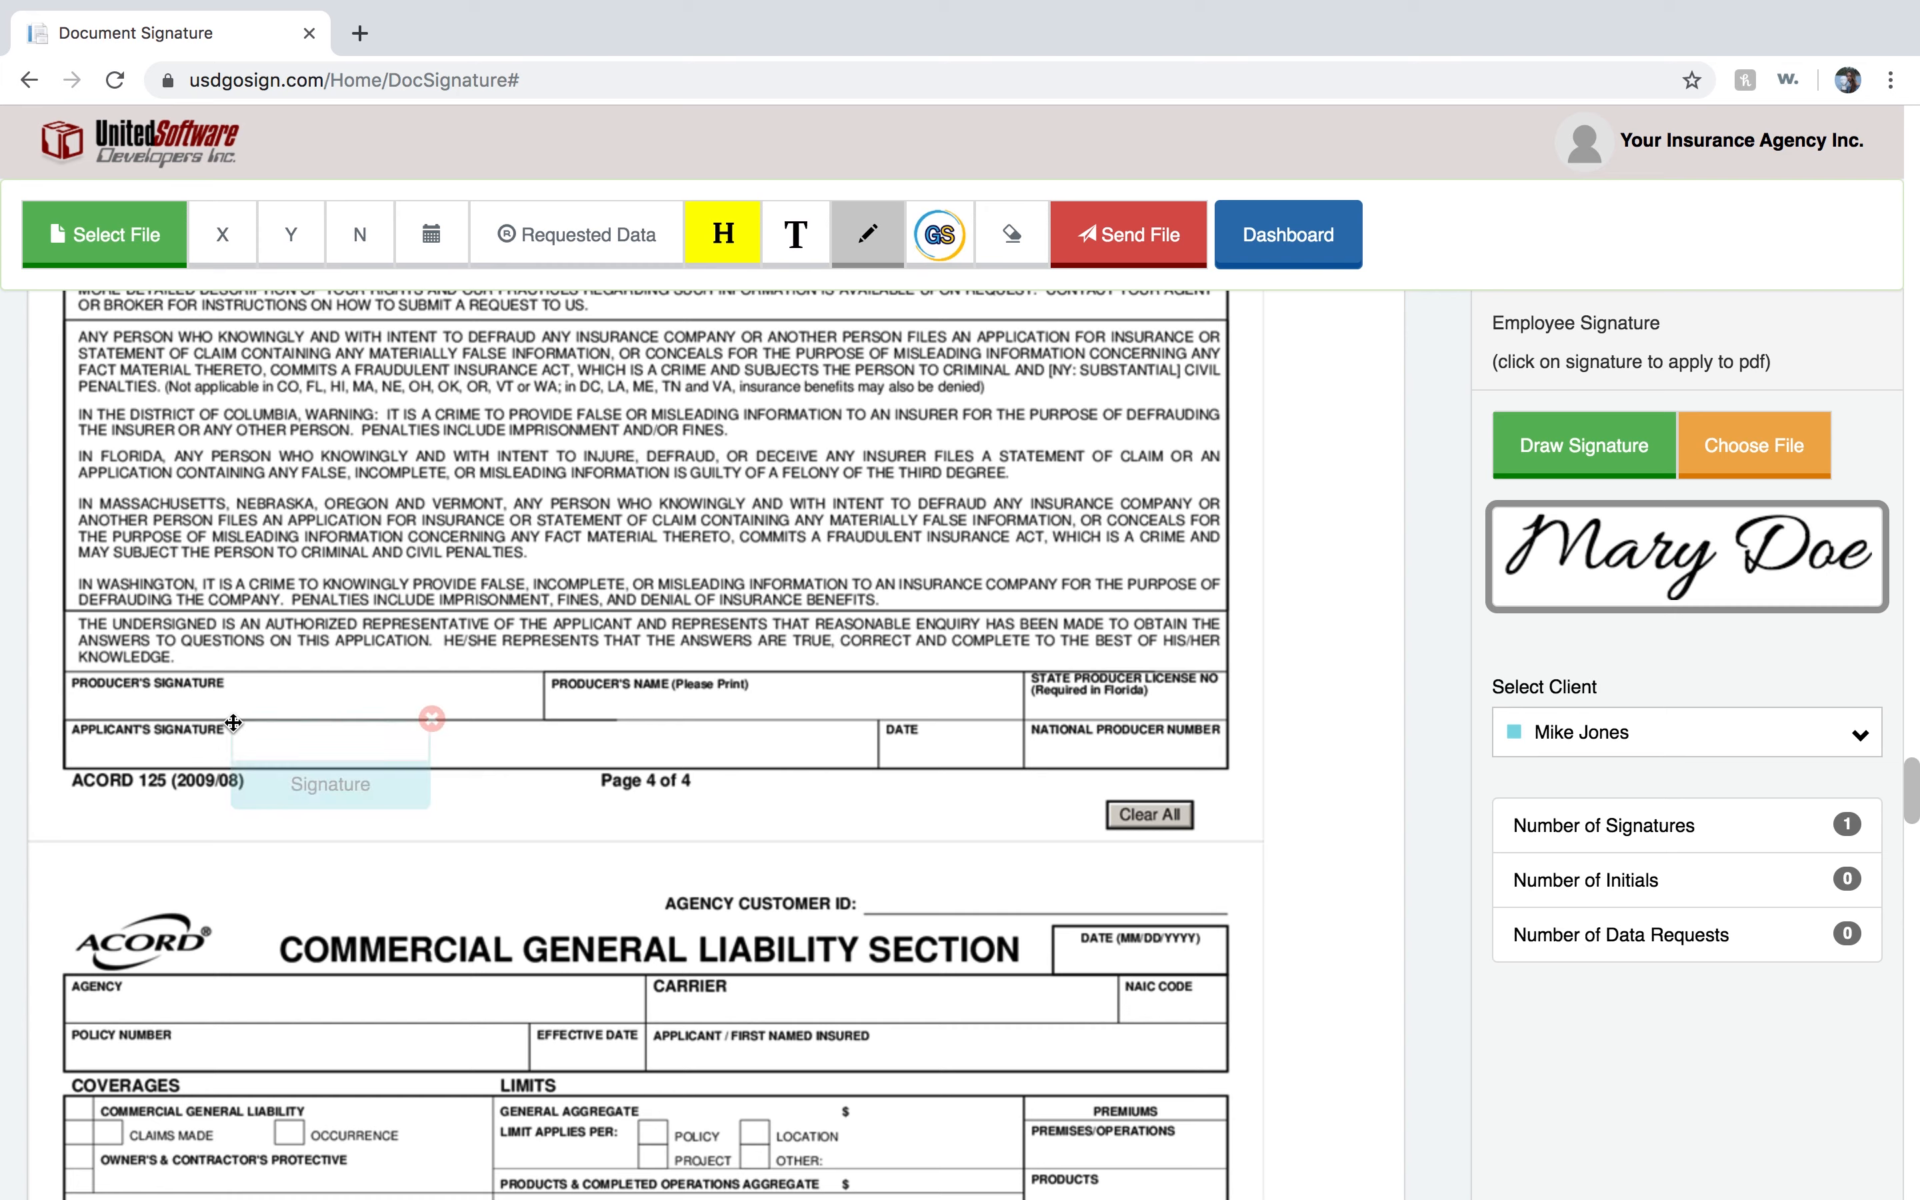
# Move the second signer's signature field up onto the page 4 signature line and switch to the third signer.
pyautogui.moveTo(291, 786); pyautogui.dragTo(295, 746)
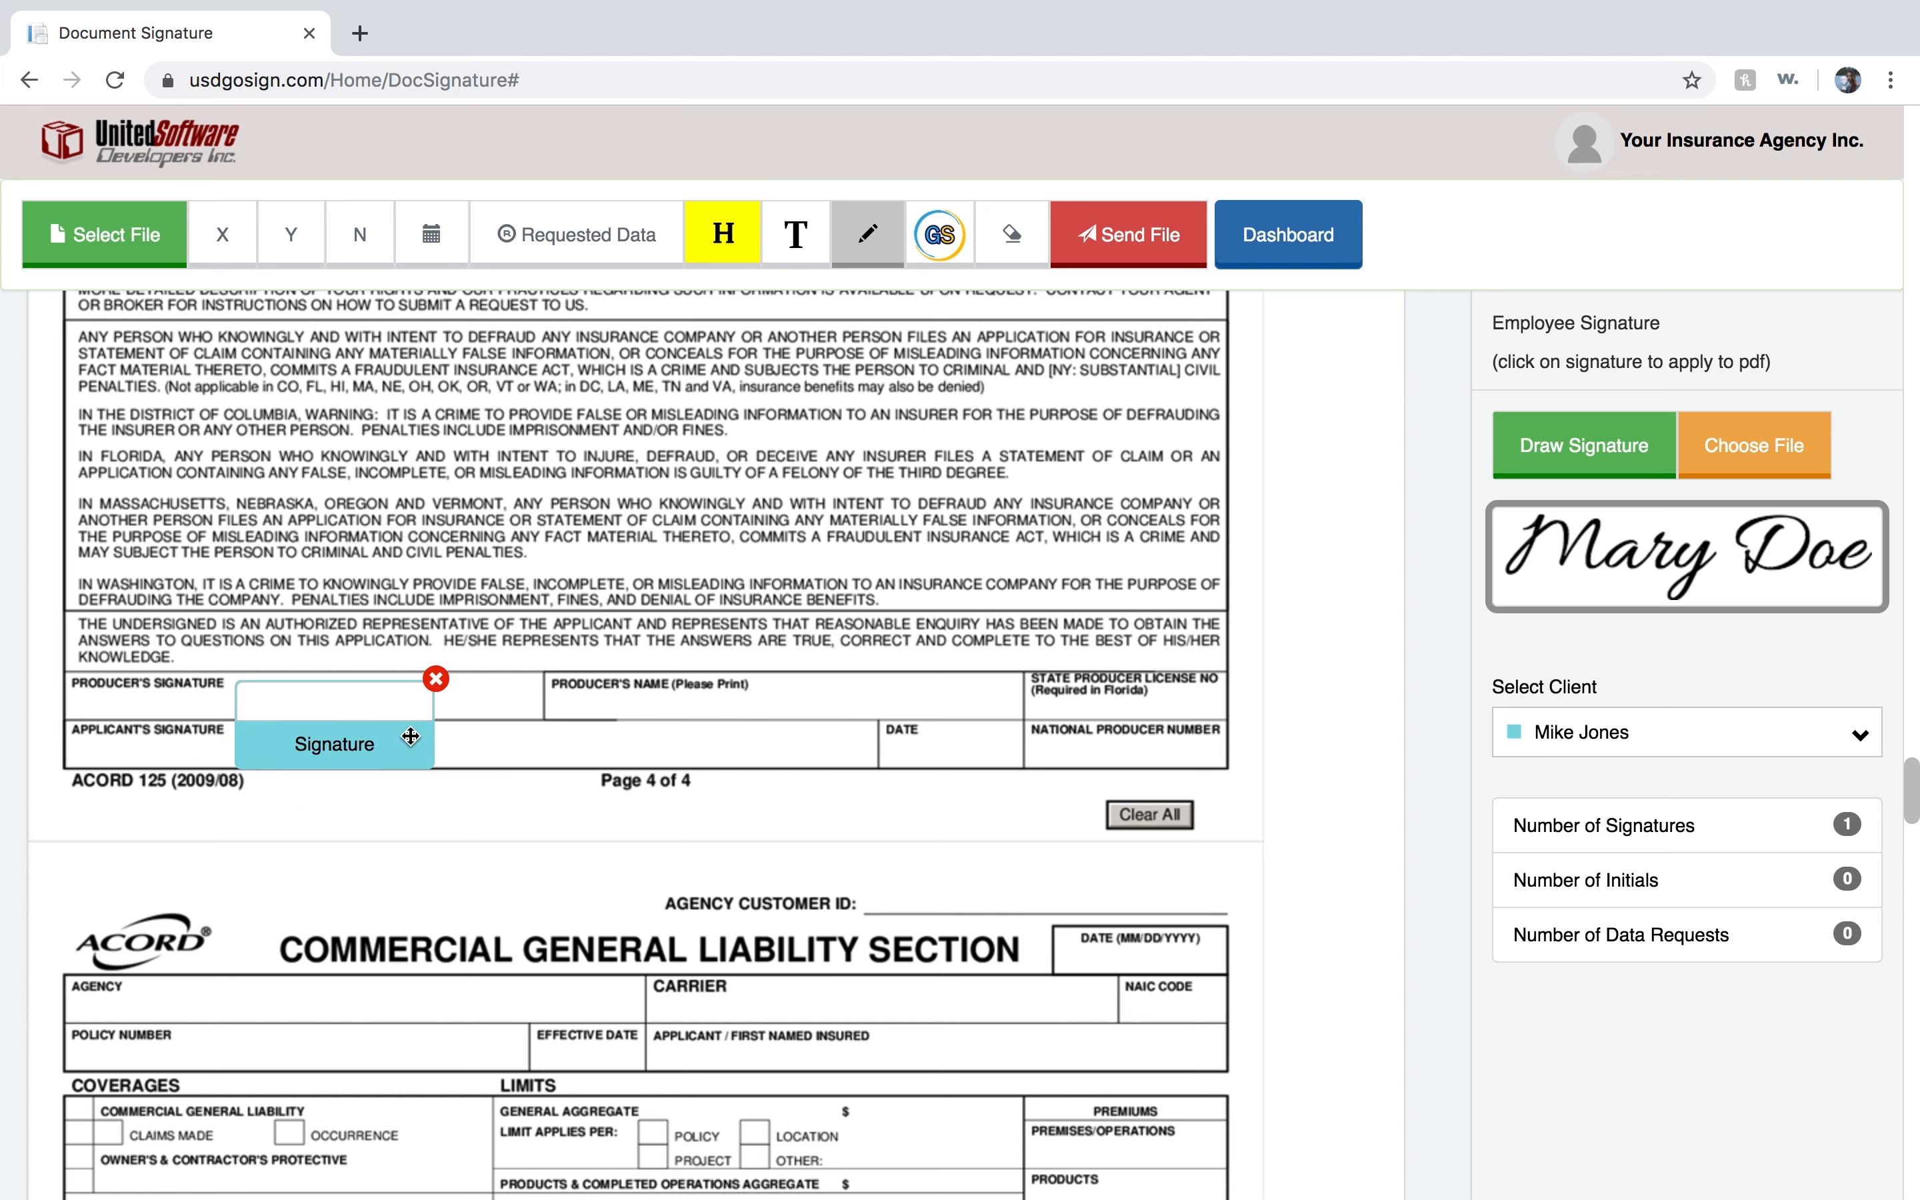
pyautogui.click(1599, 725)
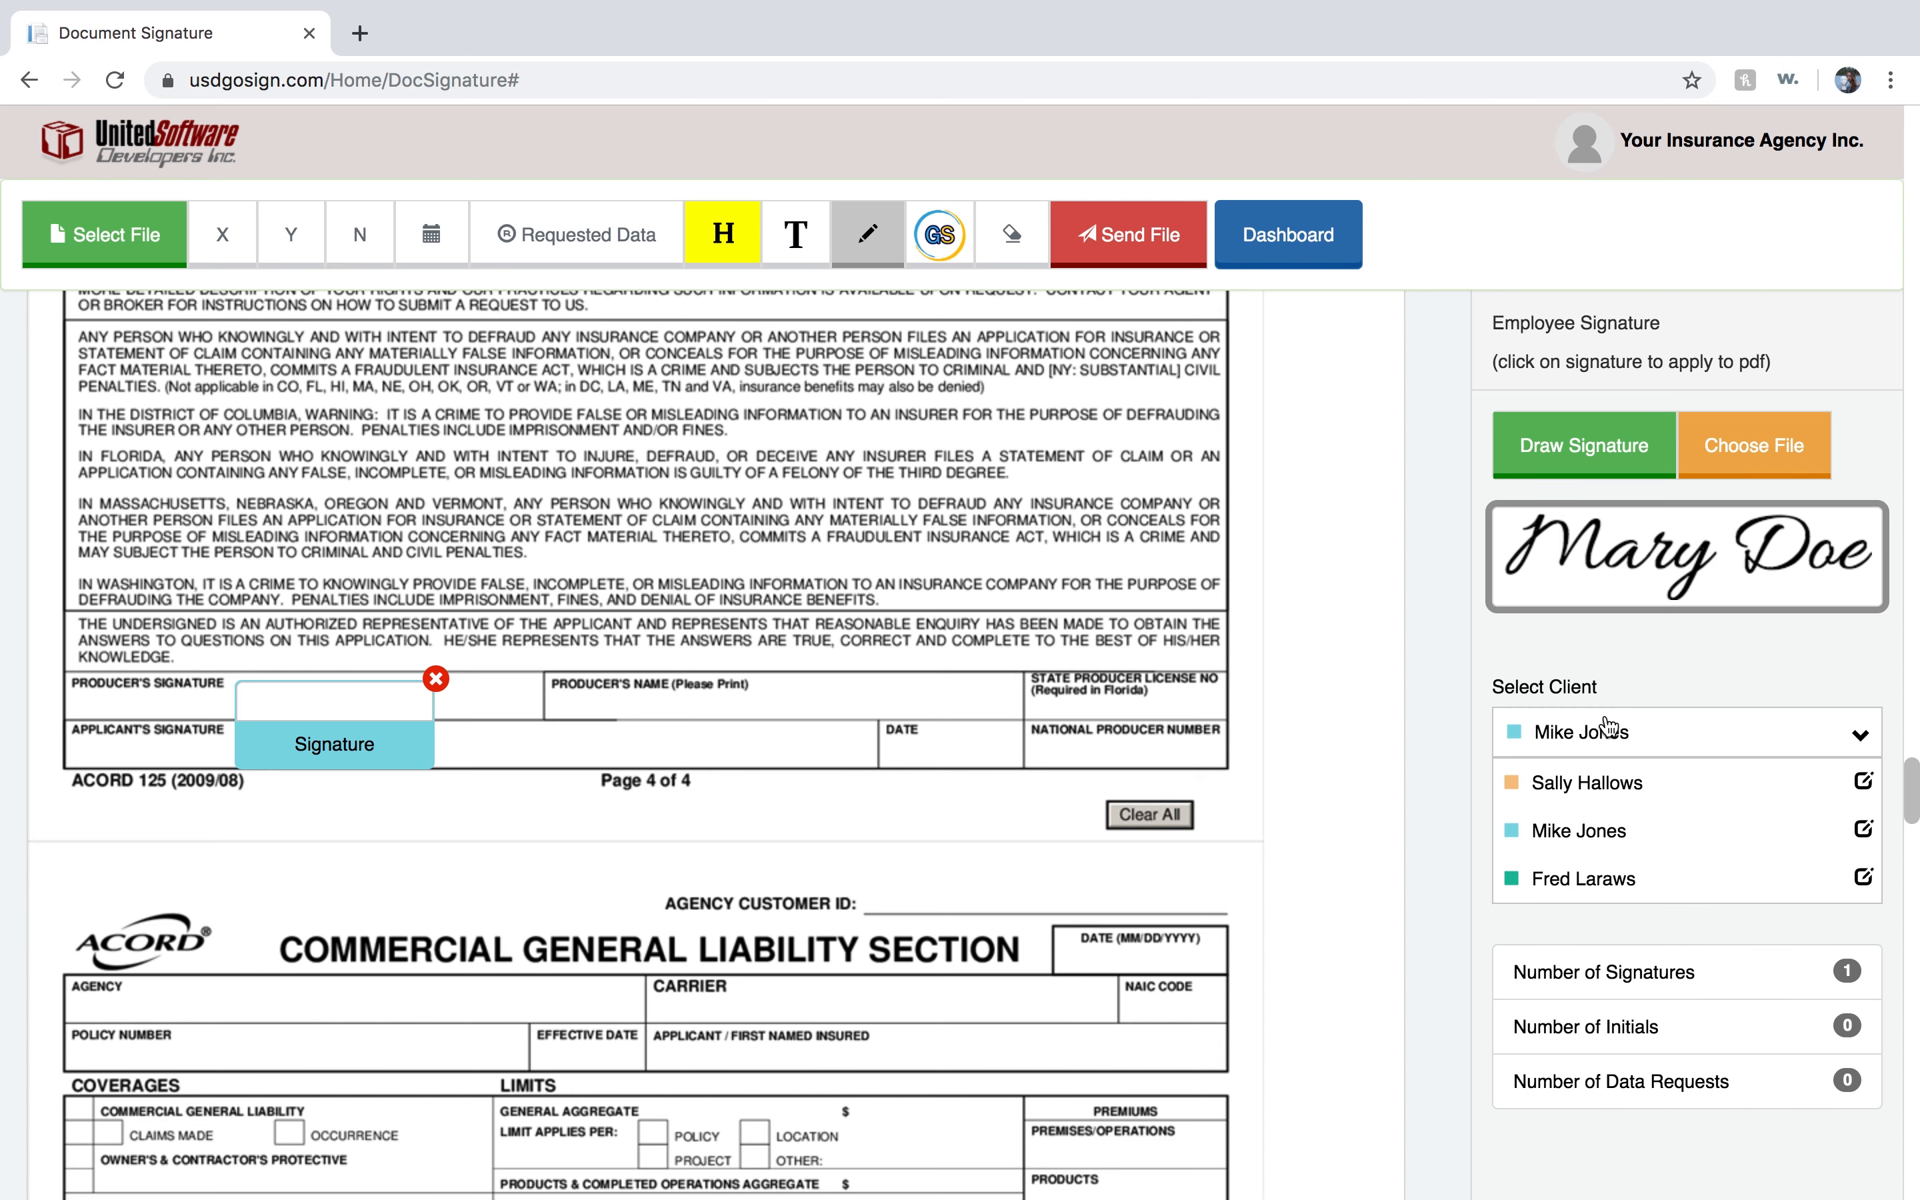
pyautogui.click(1585, 873)
# Place a signature field for the third signer in the applicant / first named insured box of the Commercial General Liability section.
pyautogui.scroll(-3, 800, 804)
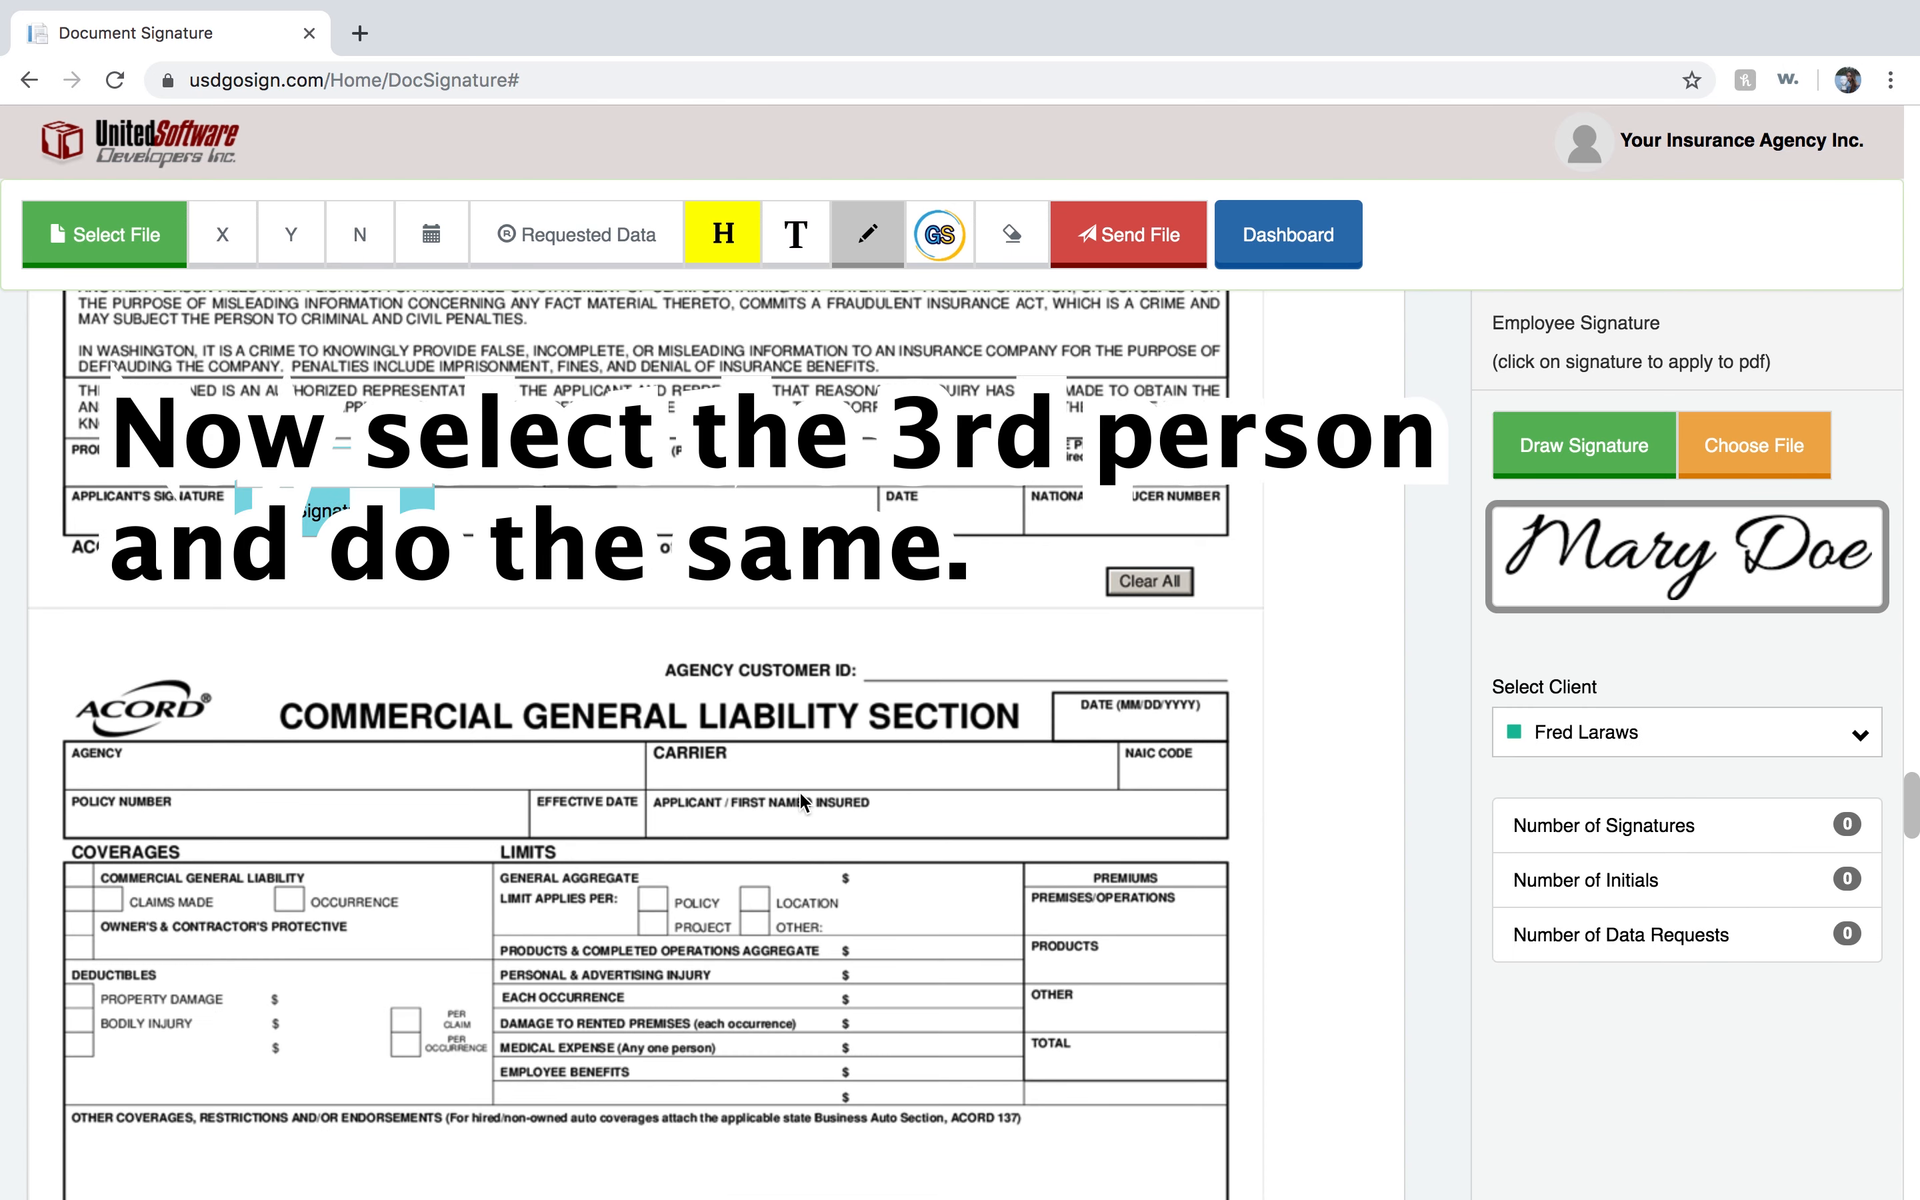
pyautogui.click(800, 794)
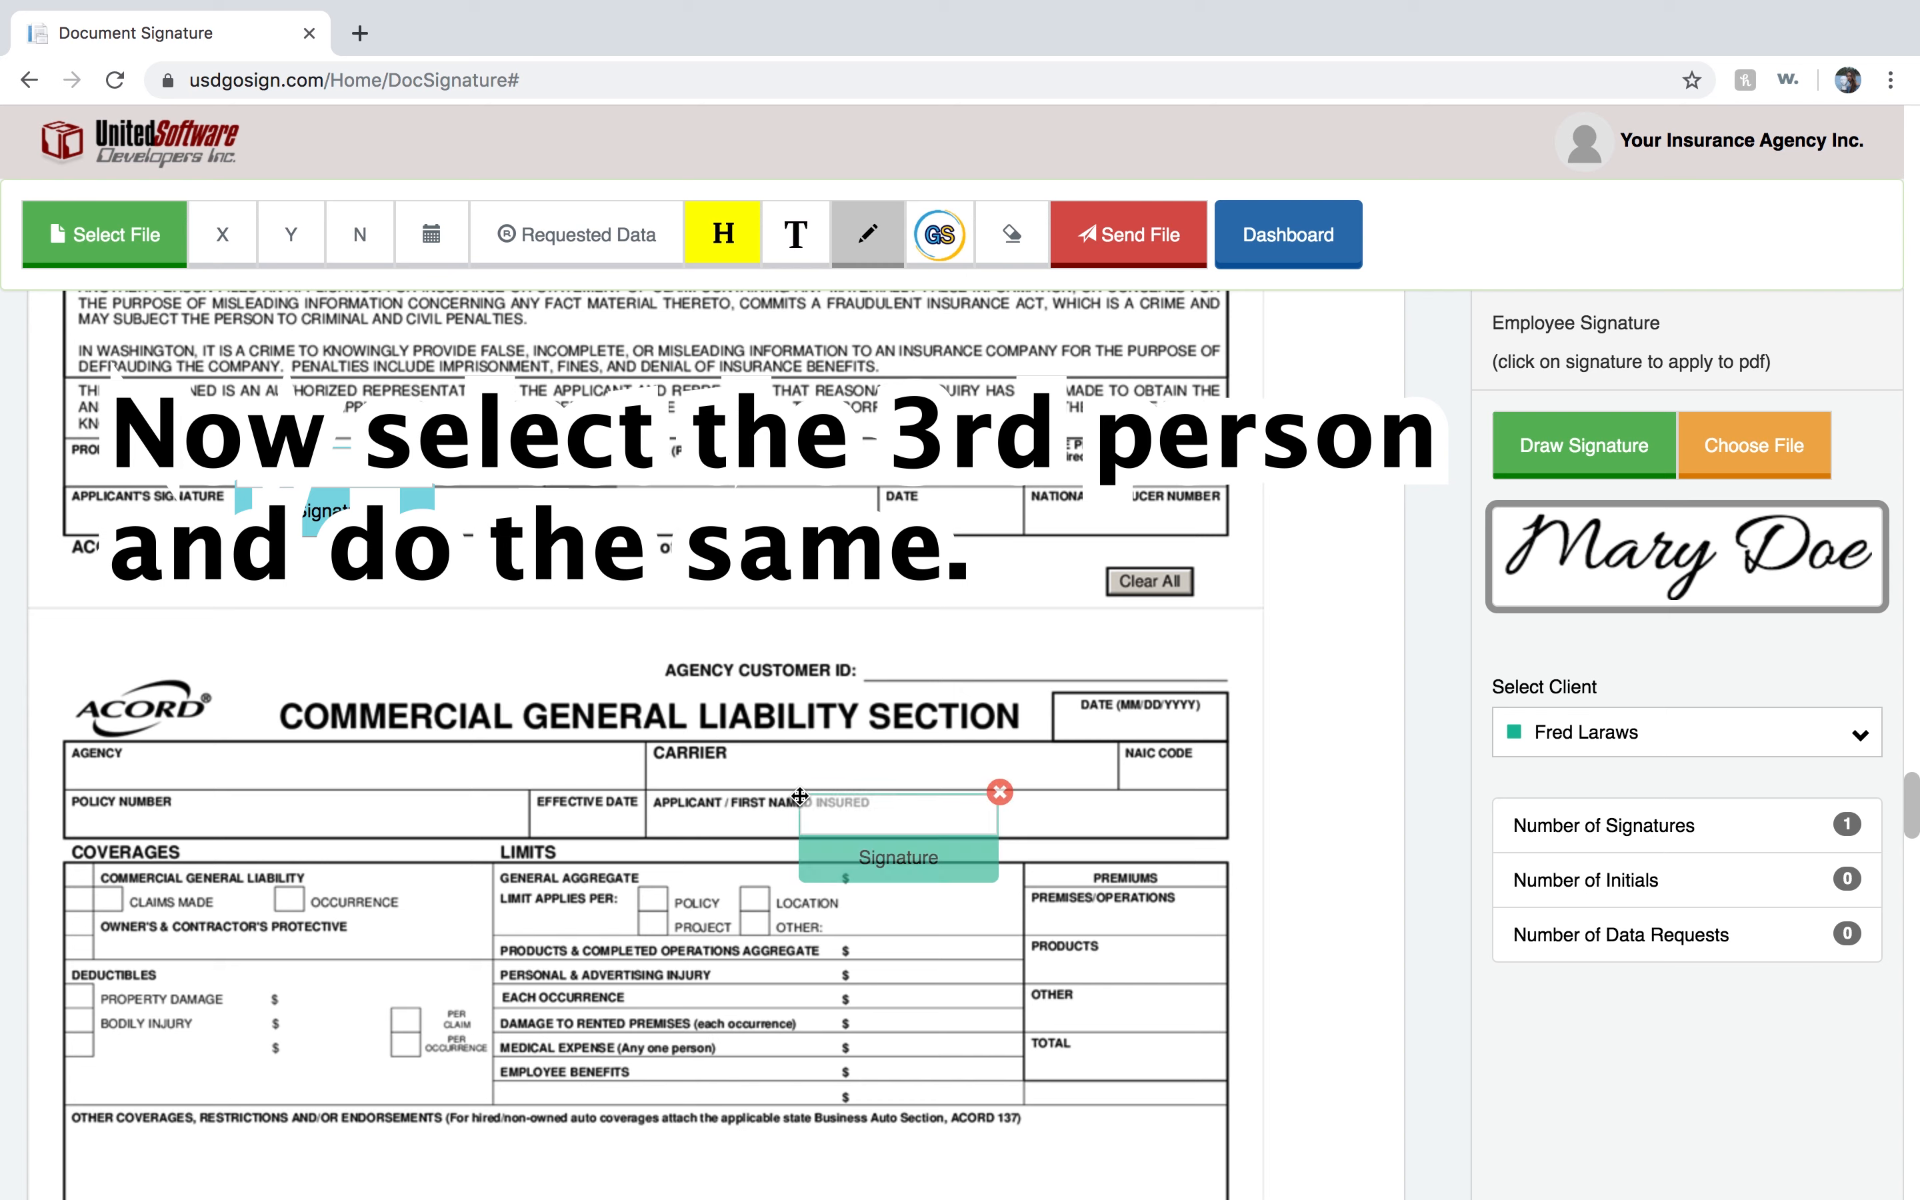
pyautogui.moveTo(872, 872)
pyautogui.mouseDown()
pyautogui.moveTo(920, 830)
pyautogui.moveTo(967, 826)
pyautogui.mouseUp()
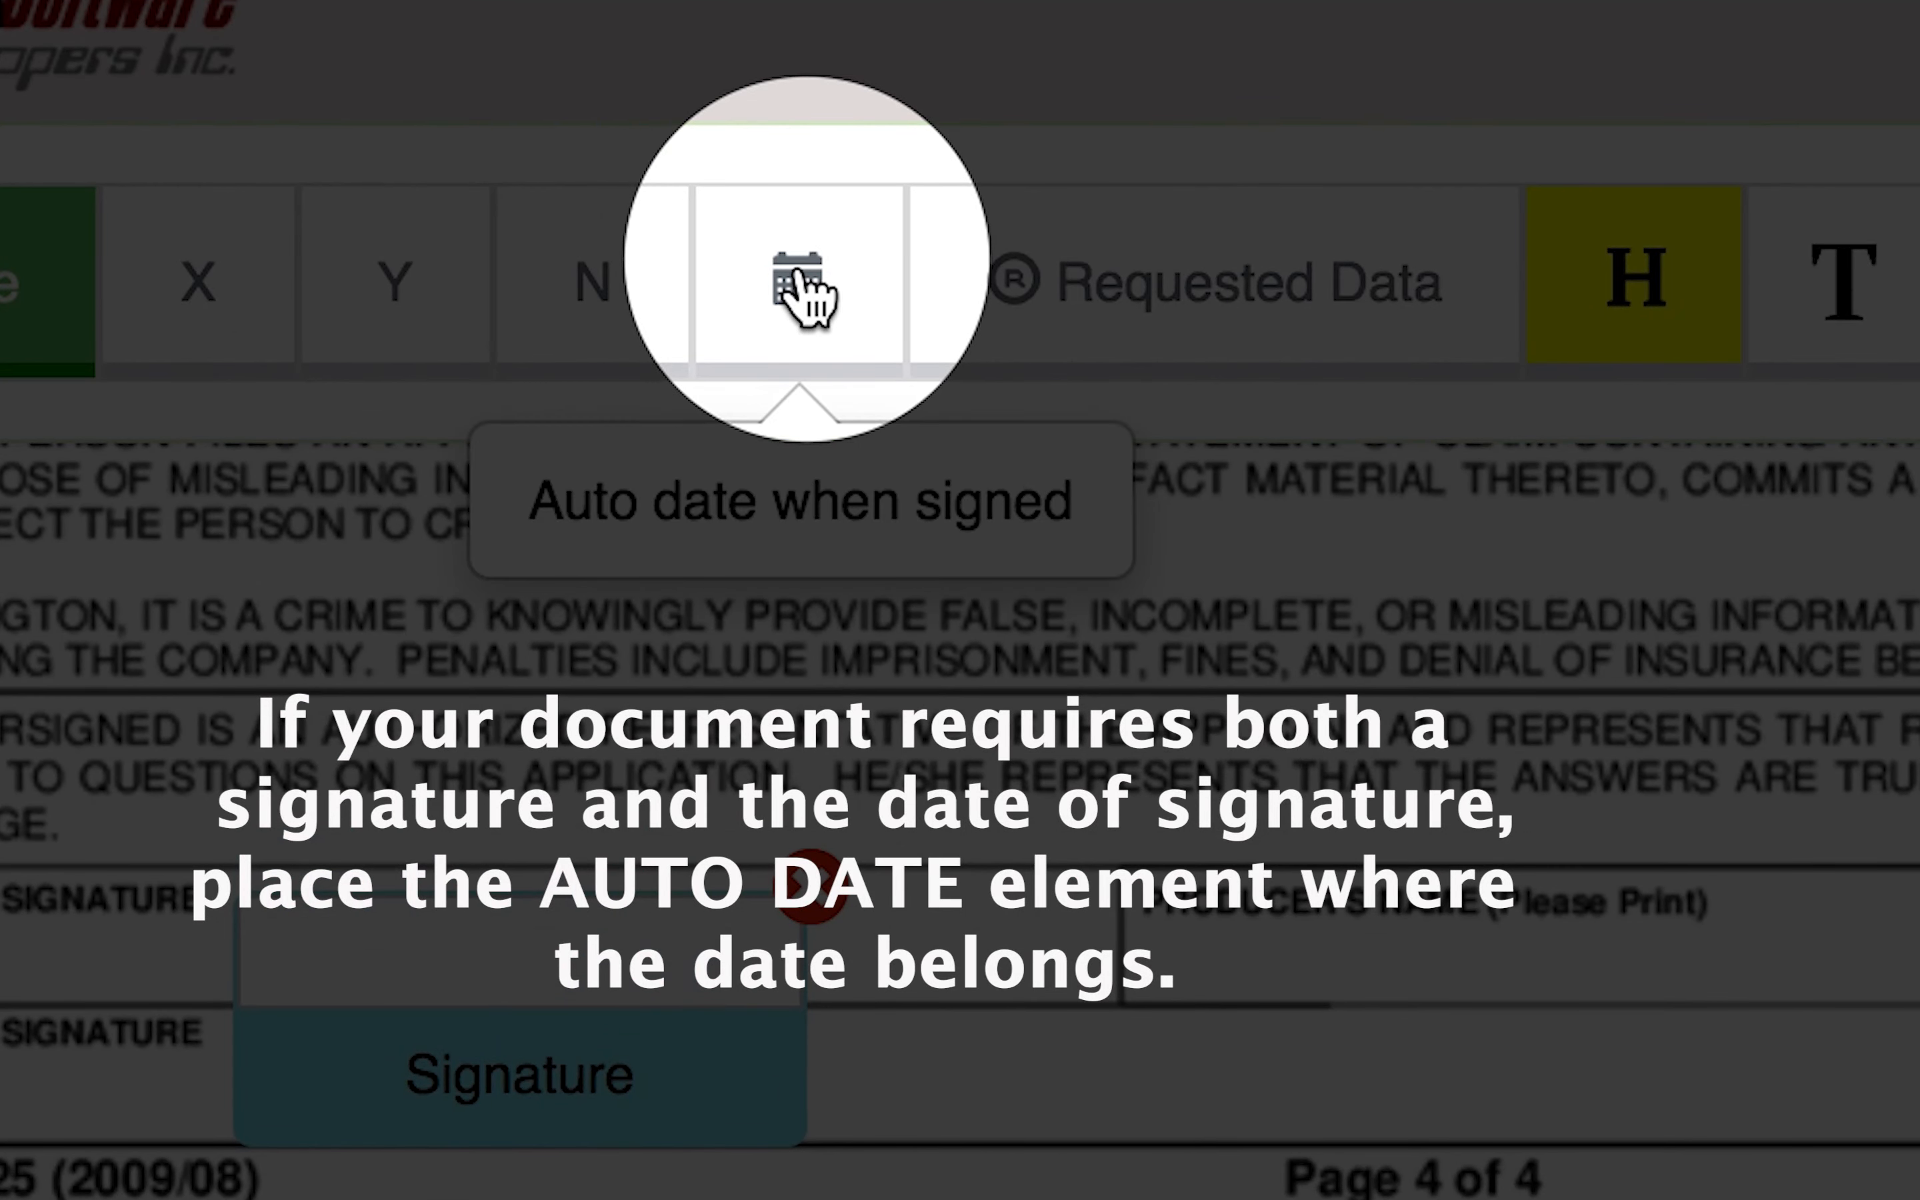
# Add an auto date field in the date box of the Commercial General Liability section header.
pyautogui.click(813, 297)
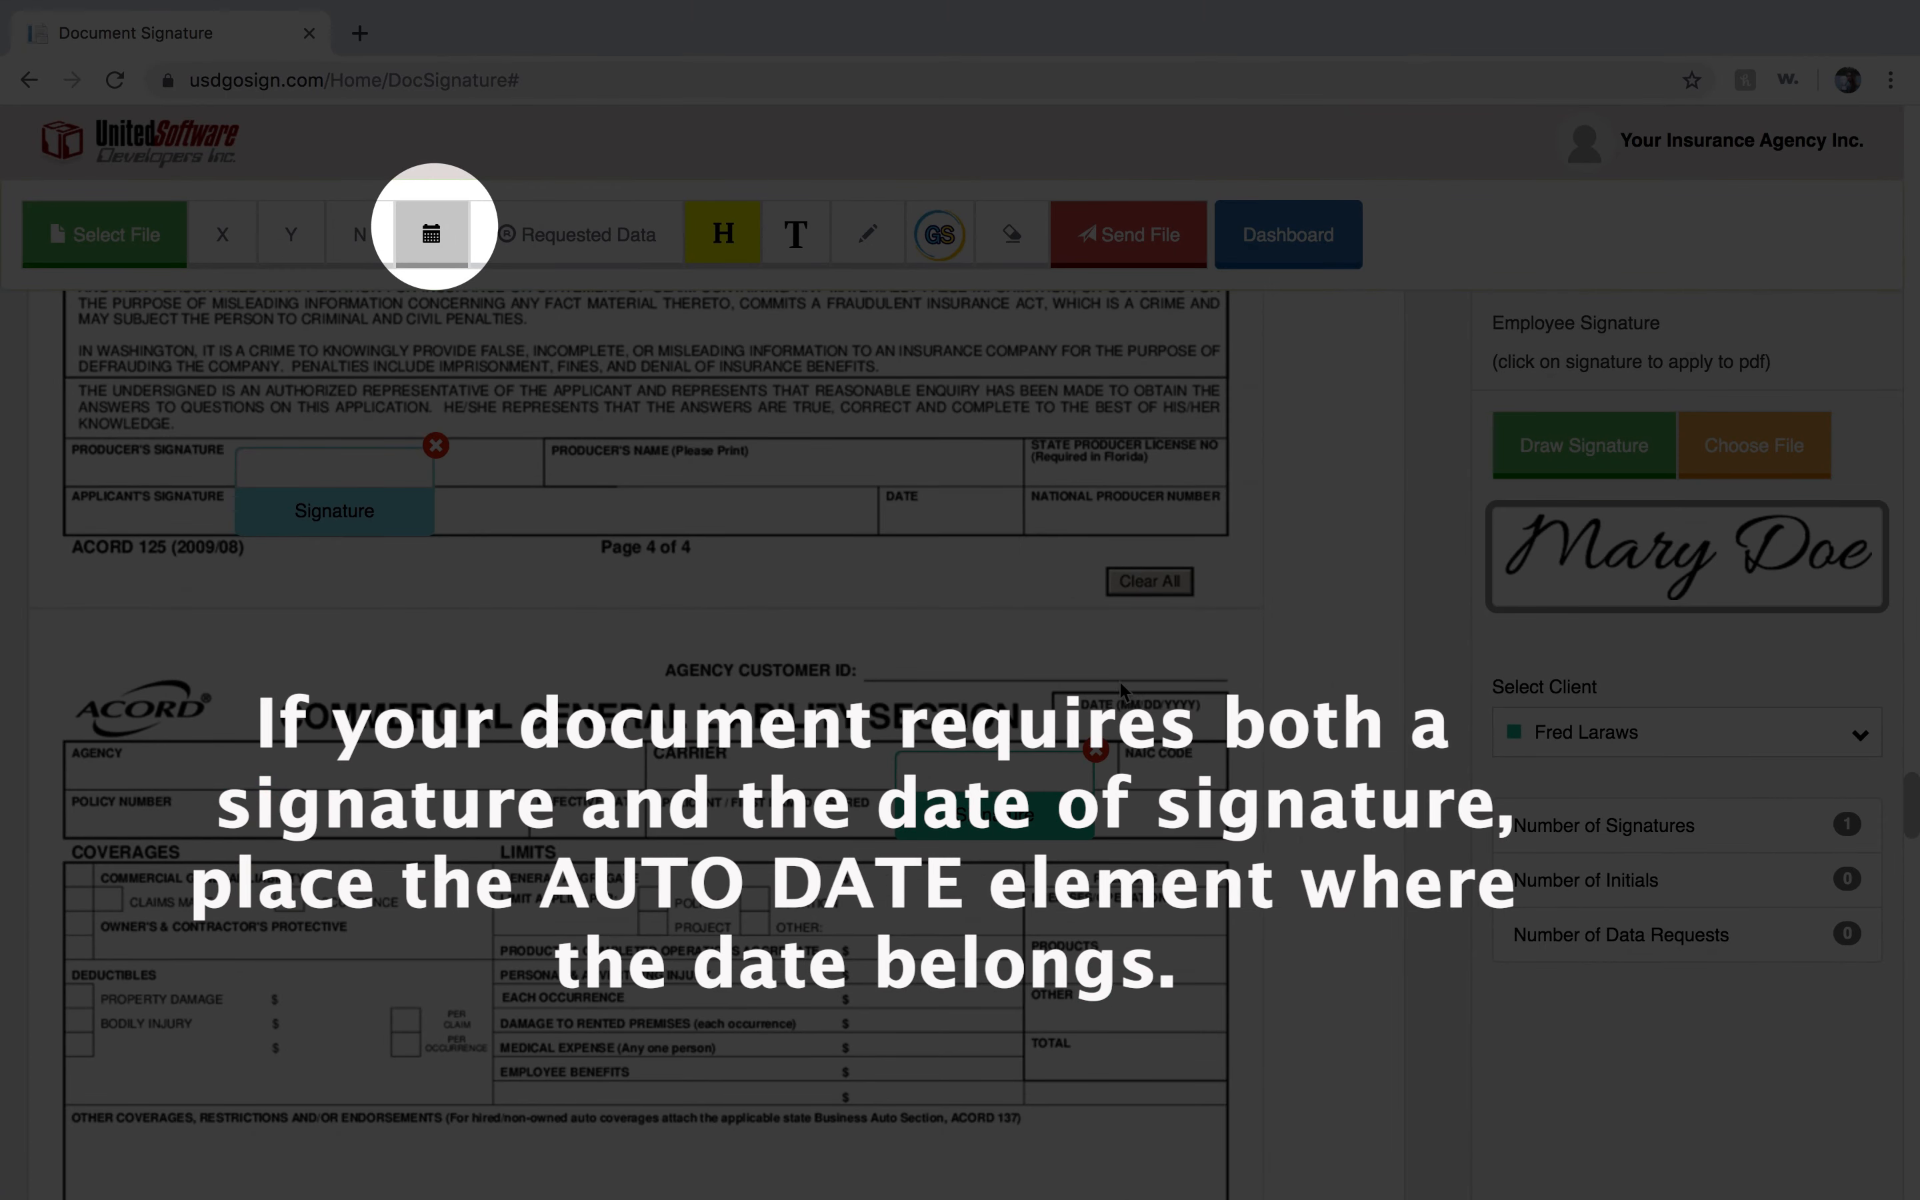
pyautogui.click(1122, 698)
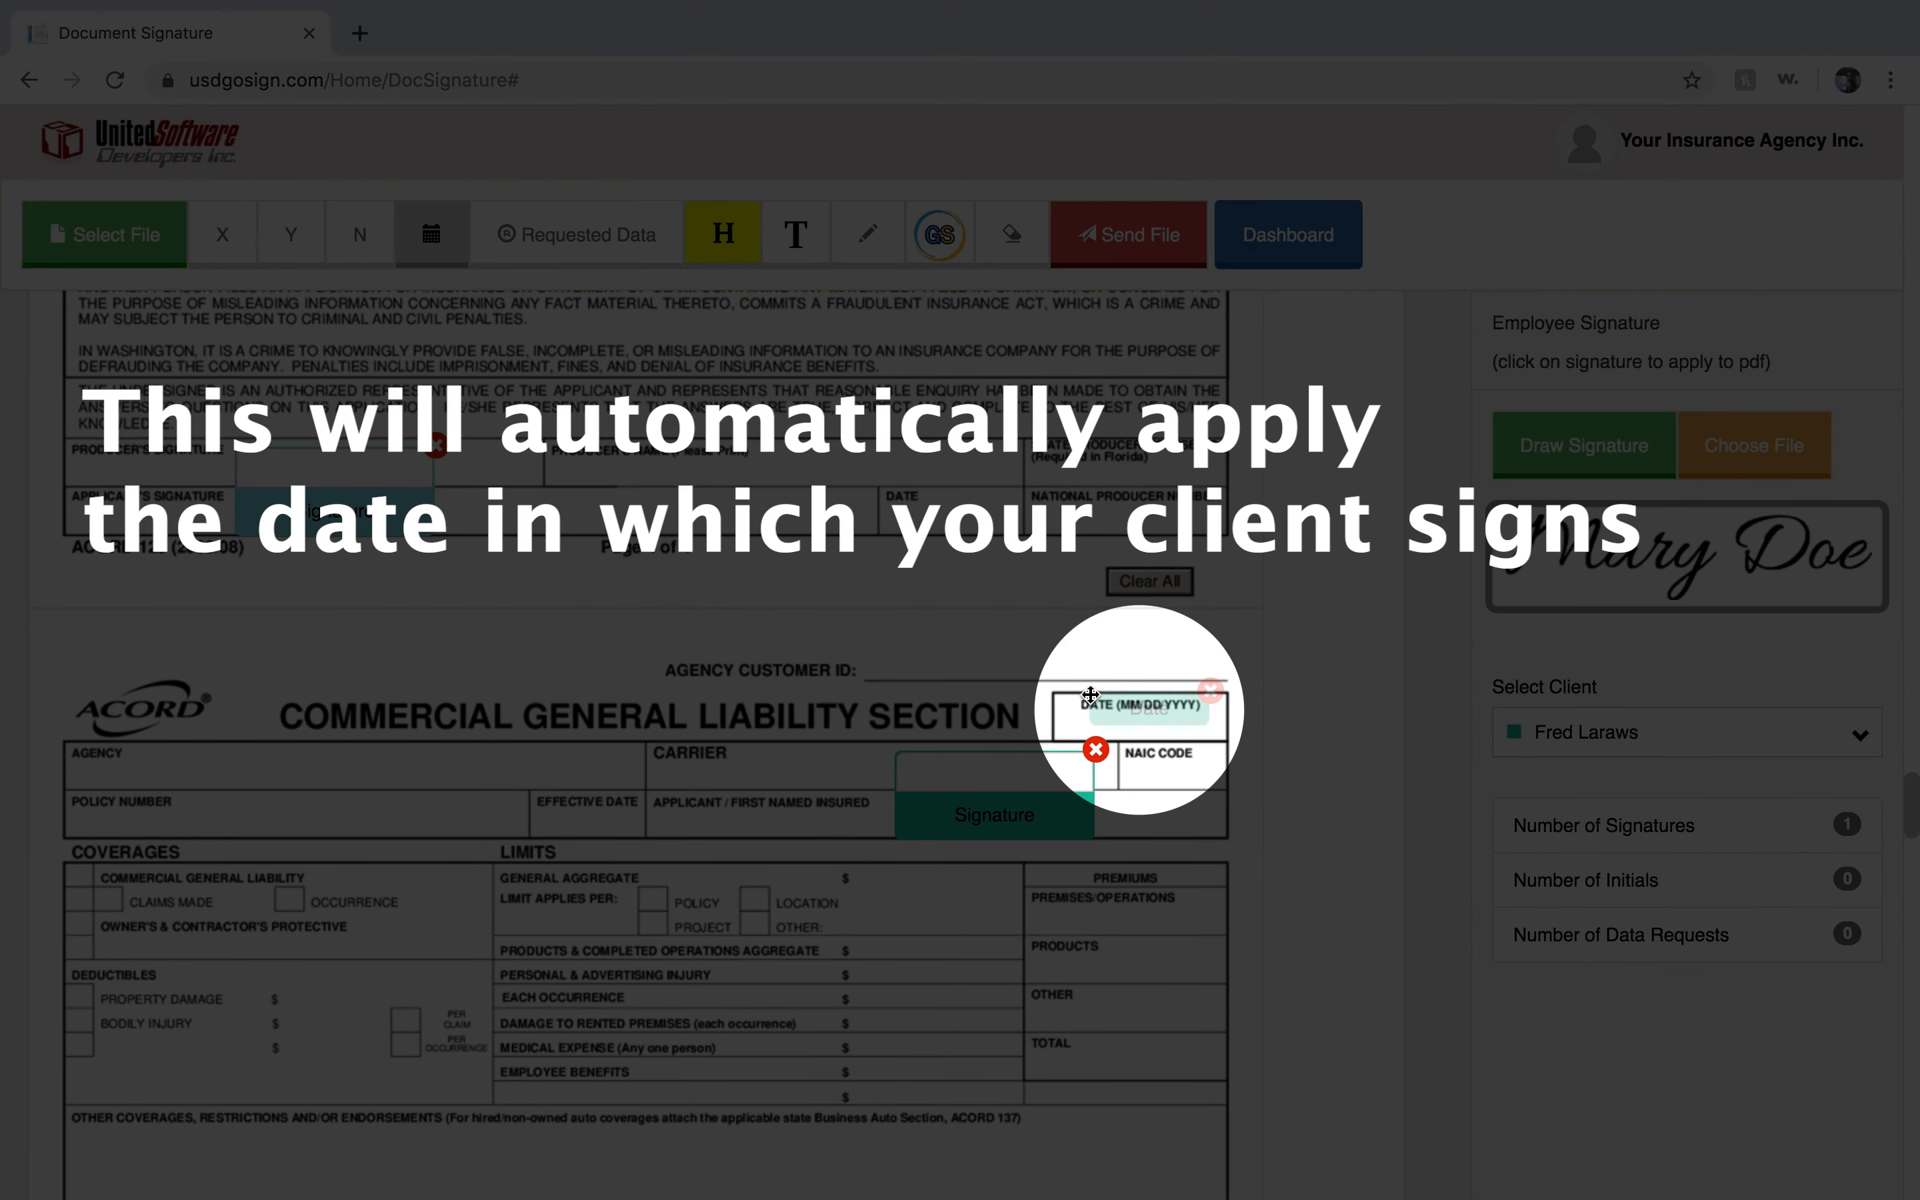
pyautogui.moveTo(1143, 707); pyautogui.dragTo(1132, 721)
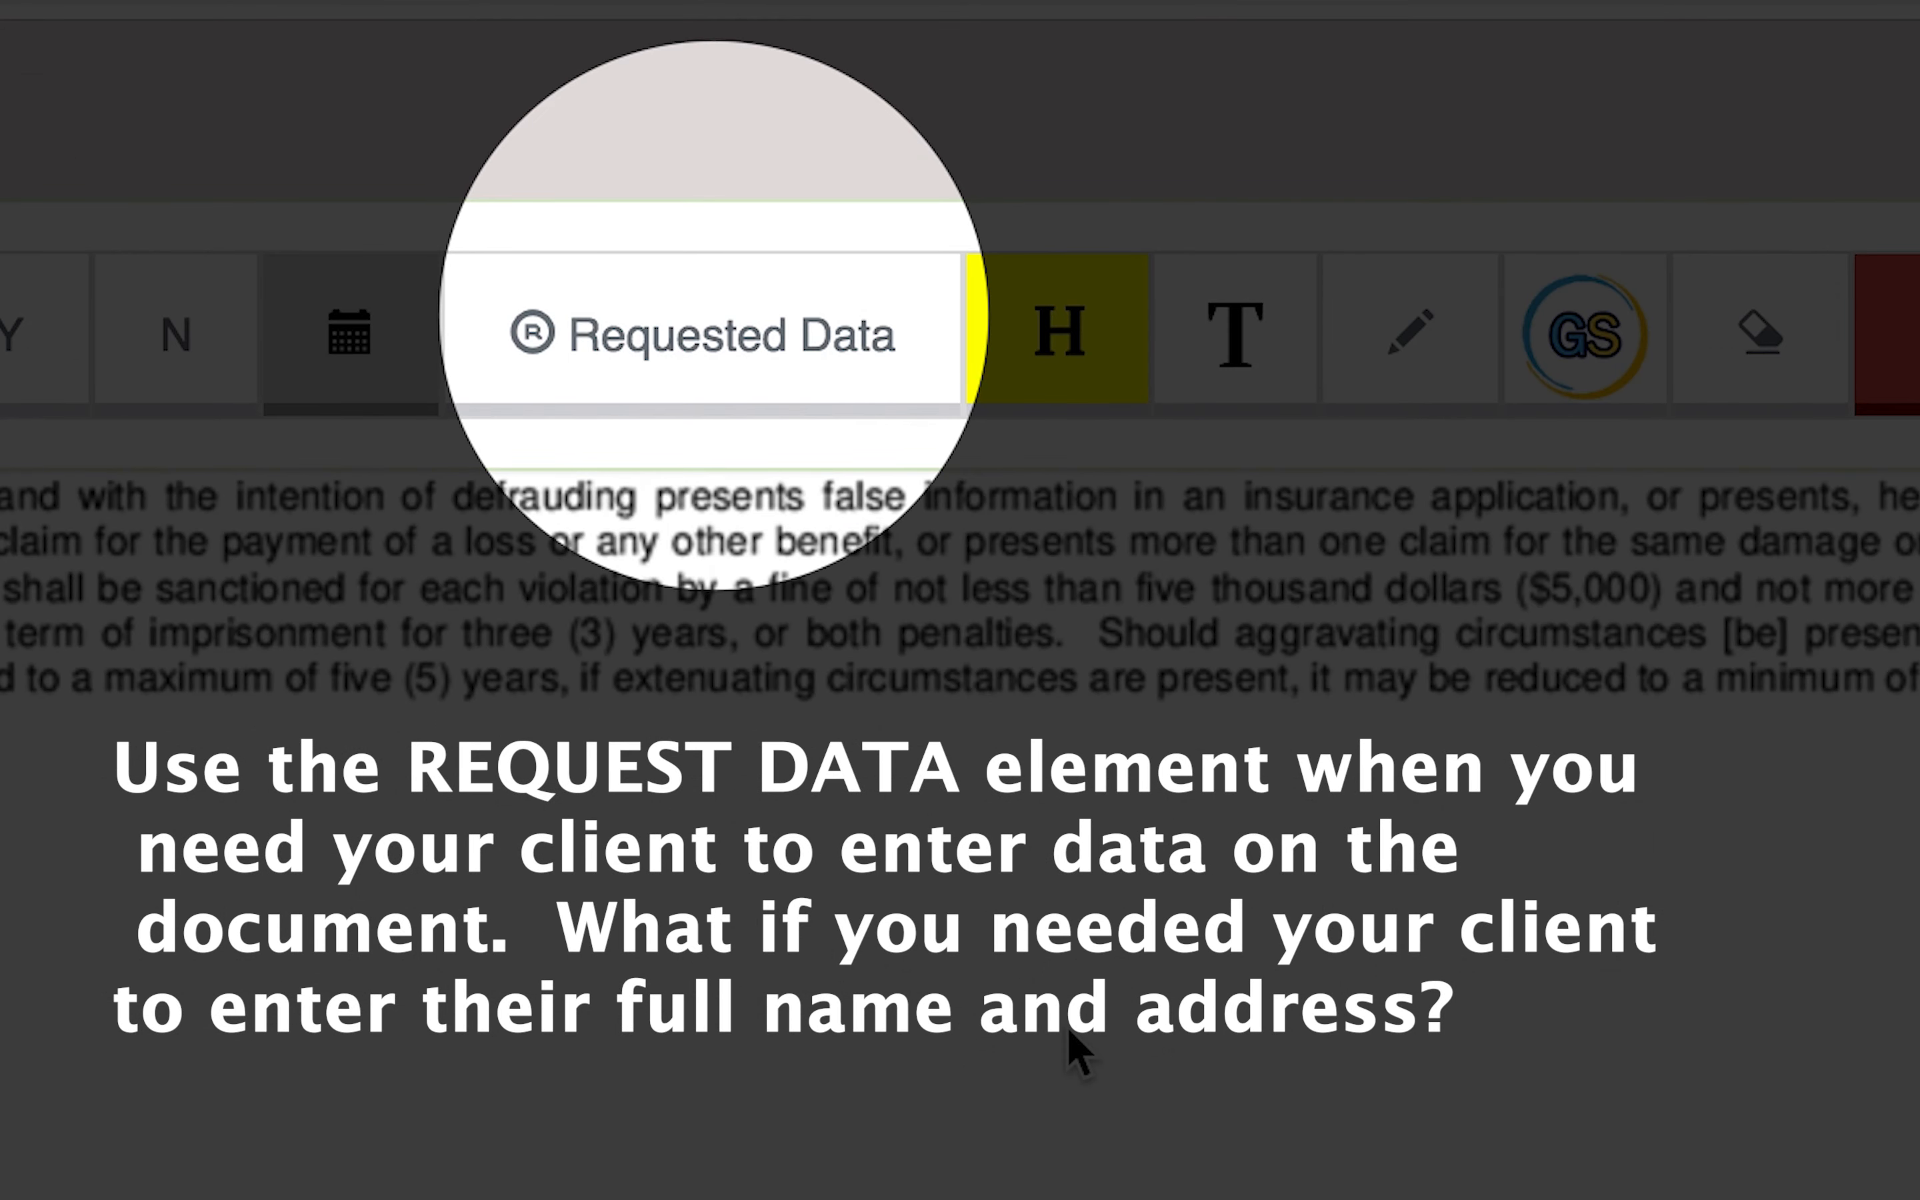
# Add a requested data field reading "Enter your full name and address here" in the Remarks section of page 2, resizing and positioning it.
pyautogui.click(667, 320)
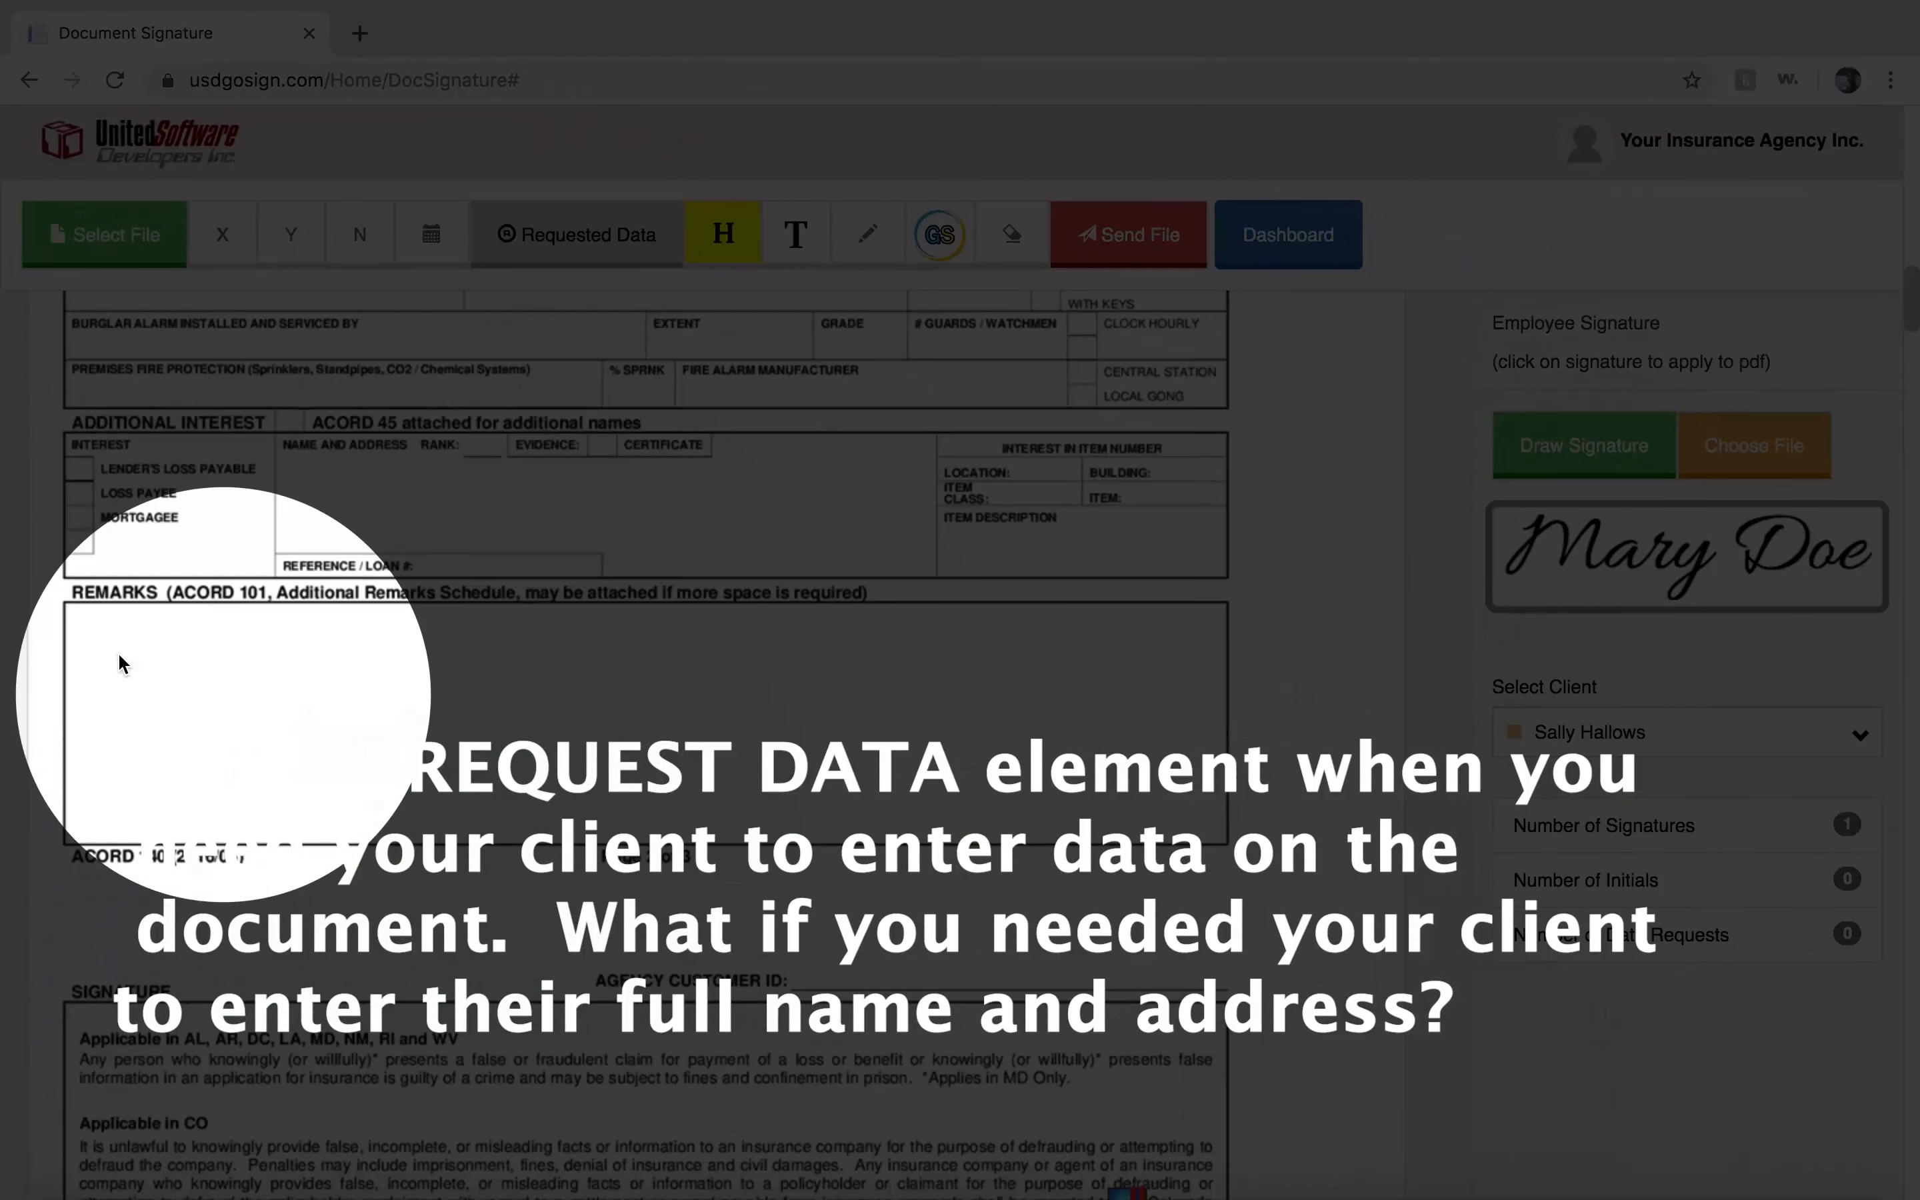
pyautogui.click(120, 663)
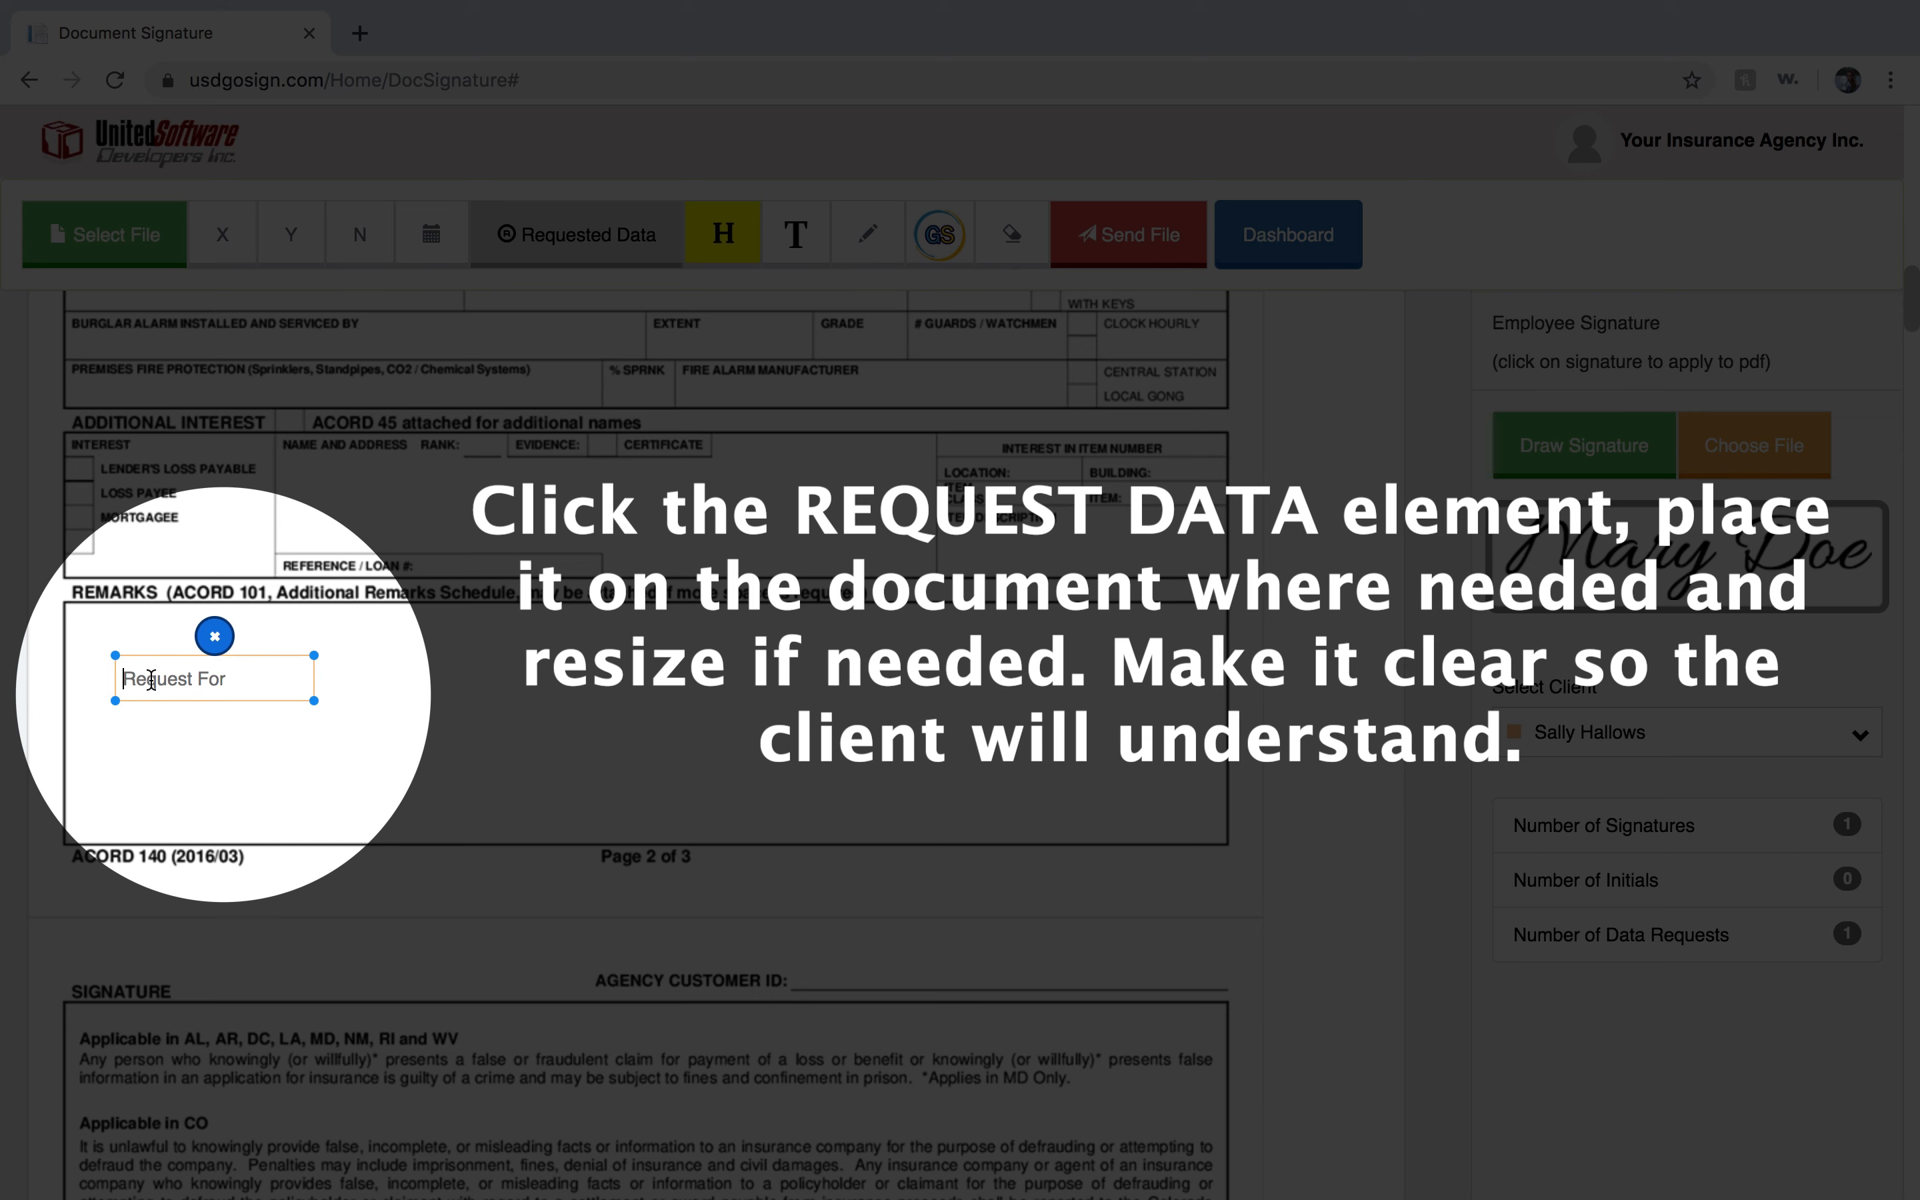
pyautogui.write('Enter your full name and')
pyautogui.write(' ad')
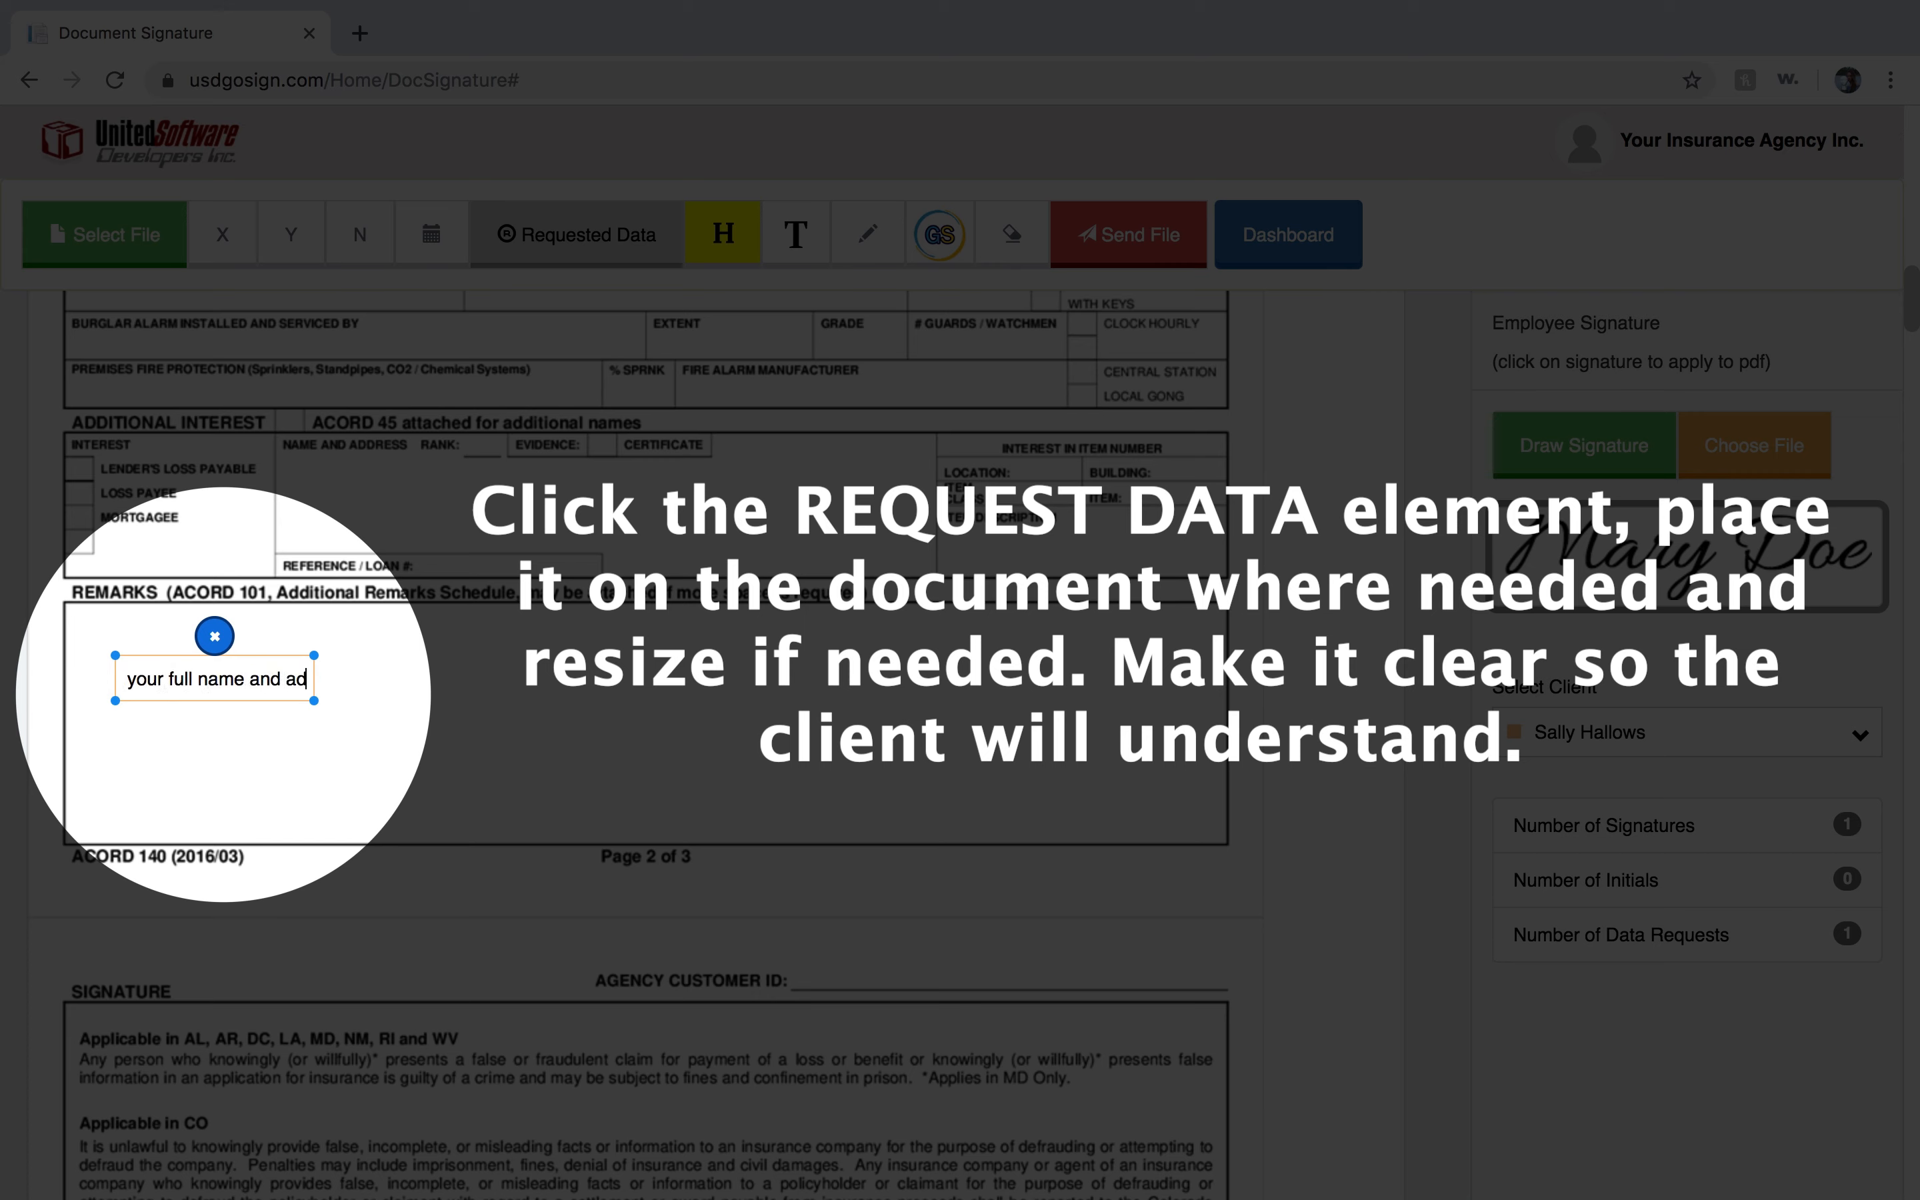
pyautogui.write('dress here')
pyautogui.moveTo(315, 701); pyautogui.dragTo(481, 709)
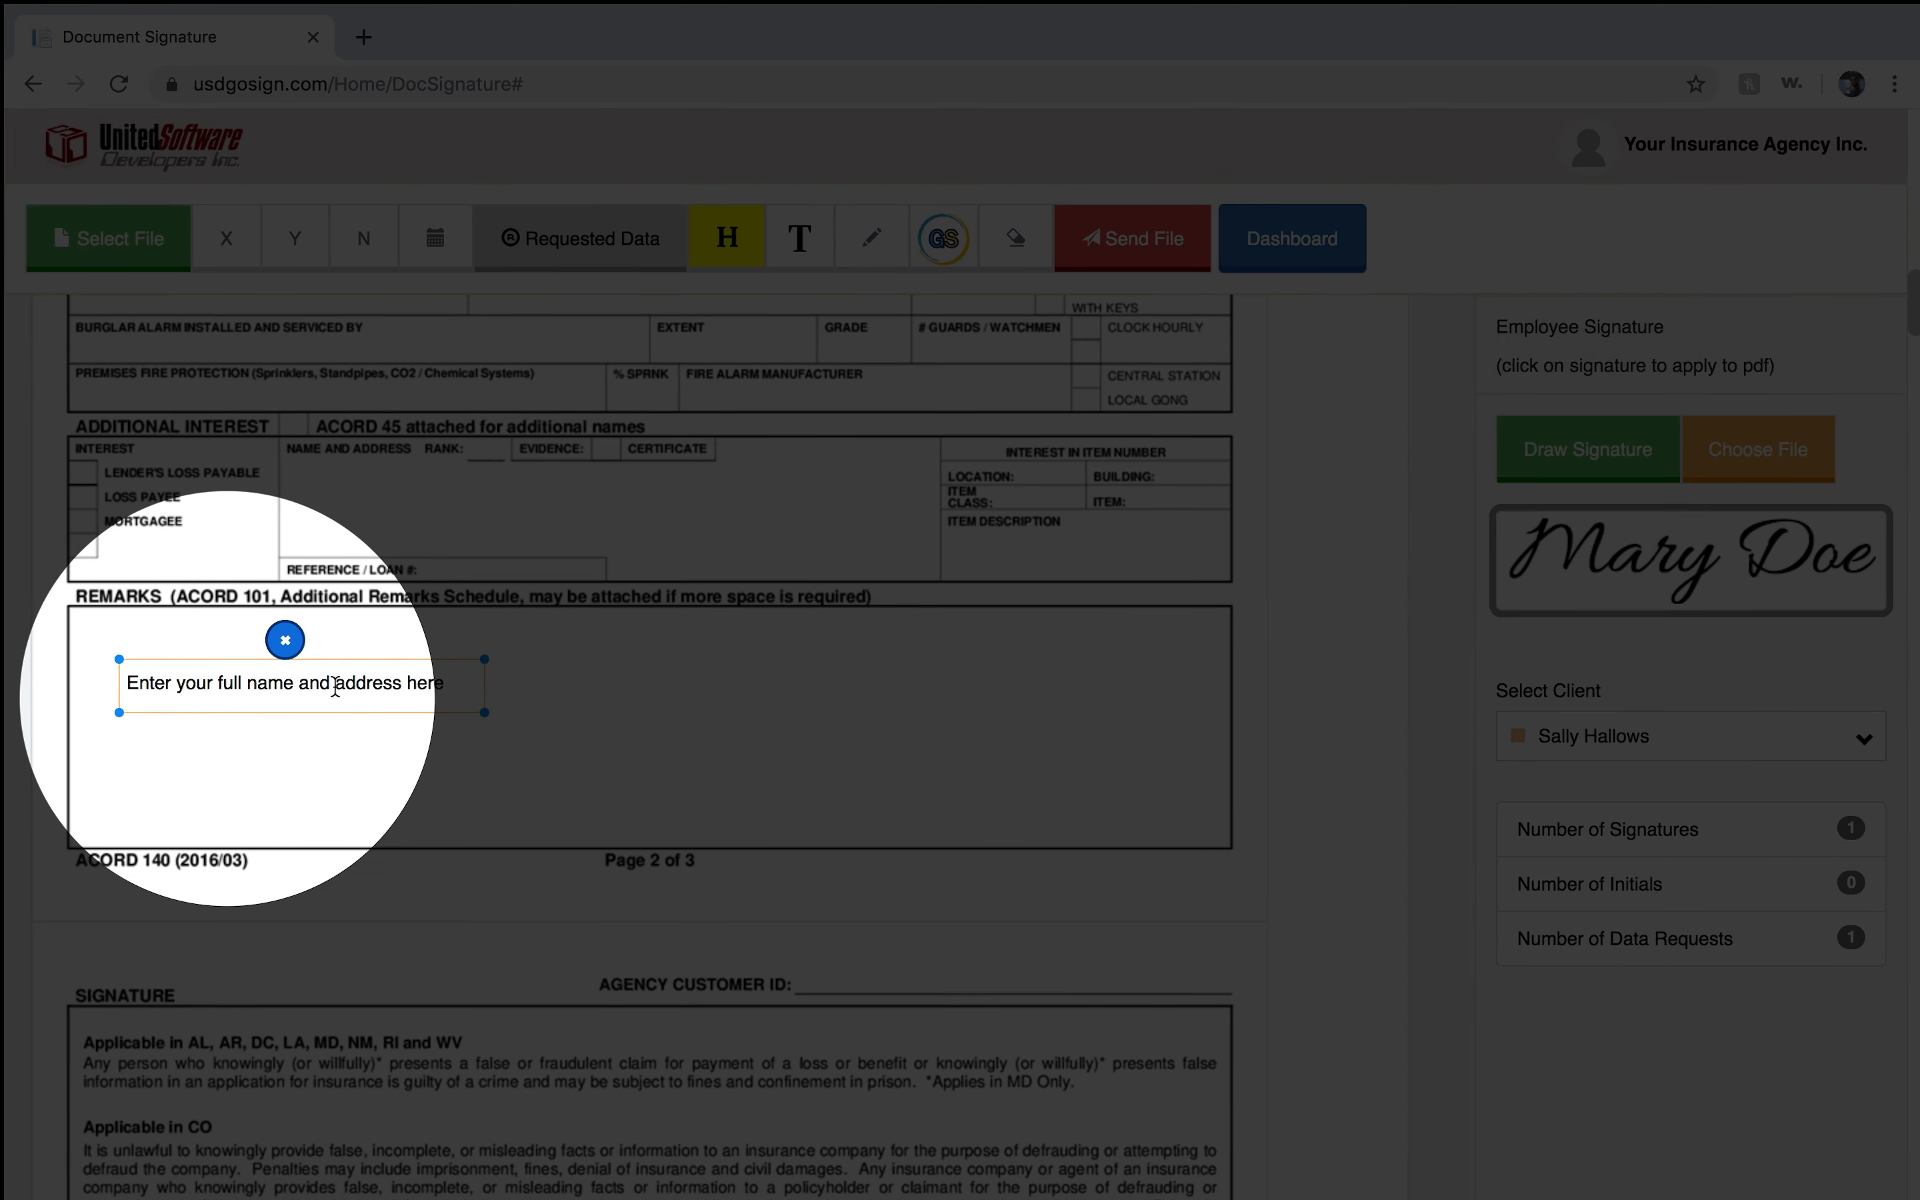
pyautogui.moveTo(334, 686); pyautogui.dragTo(295, 647)
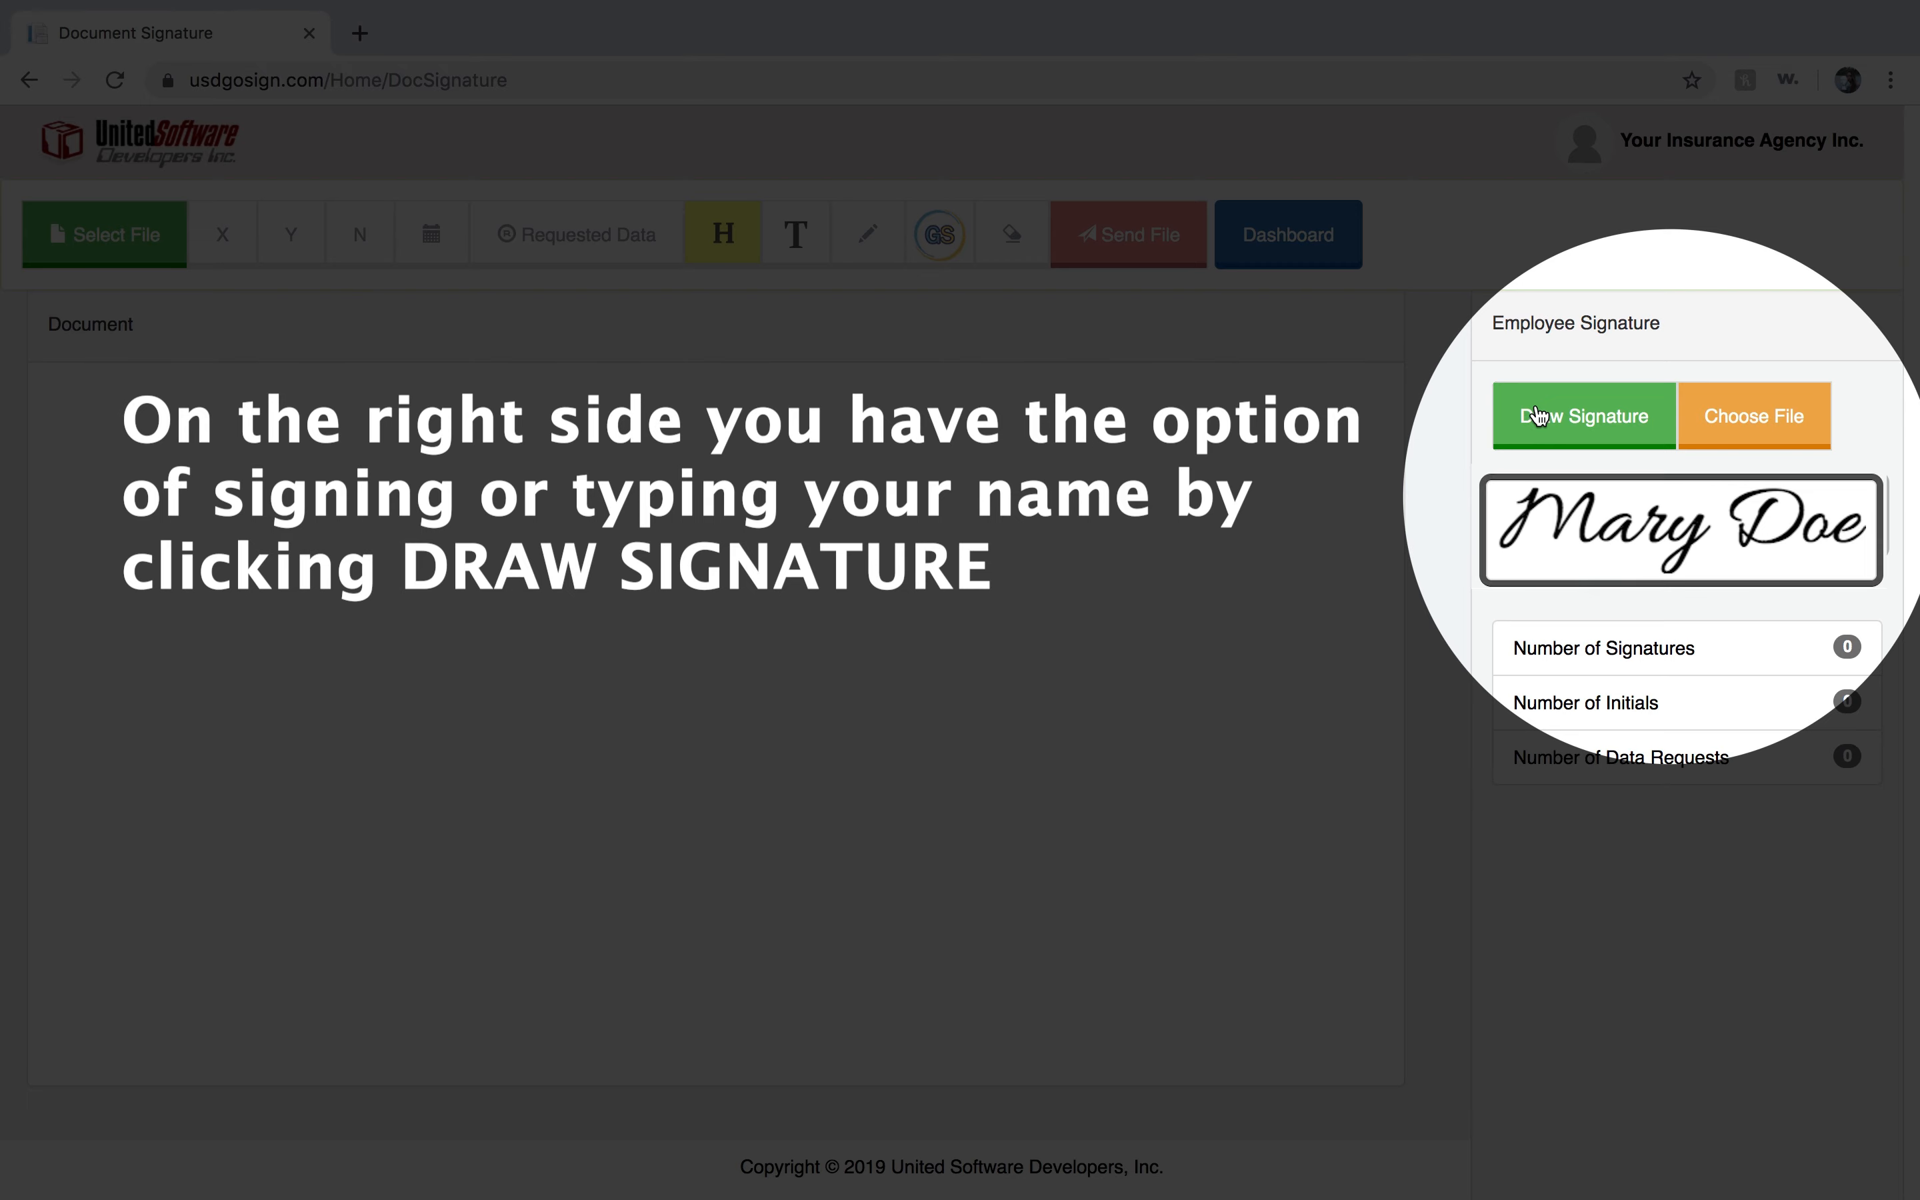
# Create a typed agent signature with the agent's name, save it, and place it on page 3's producer's signature line.
pyautogui.click(1542, 421)
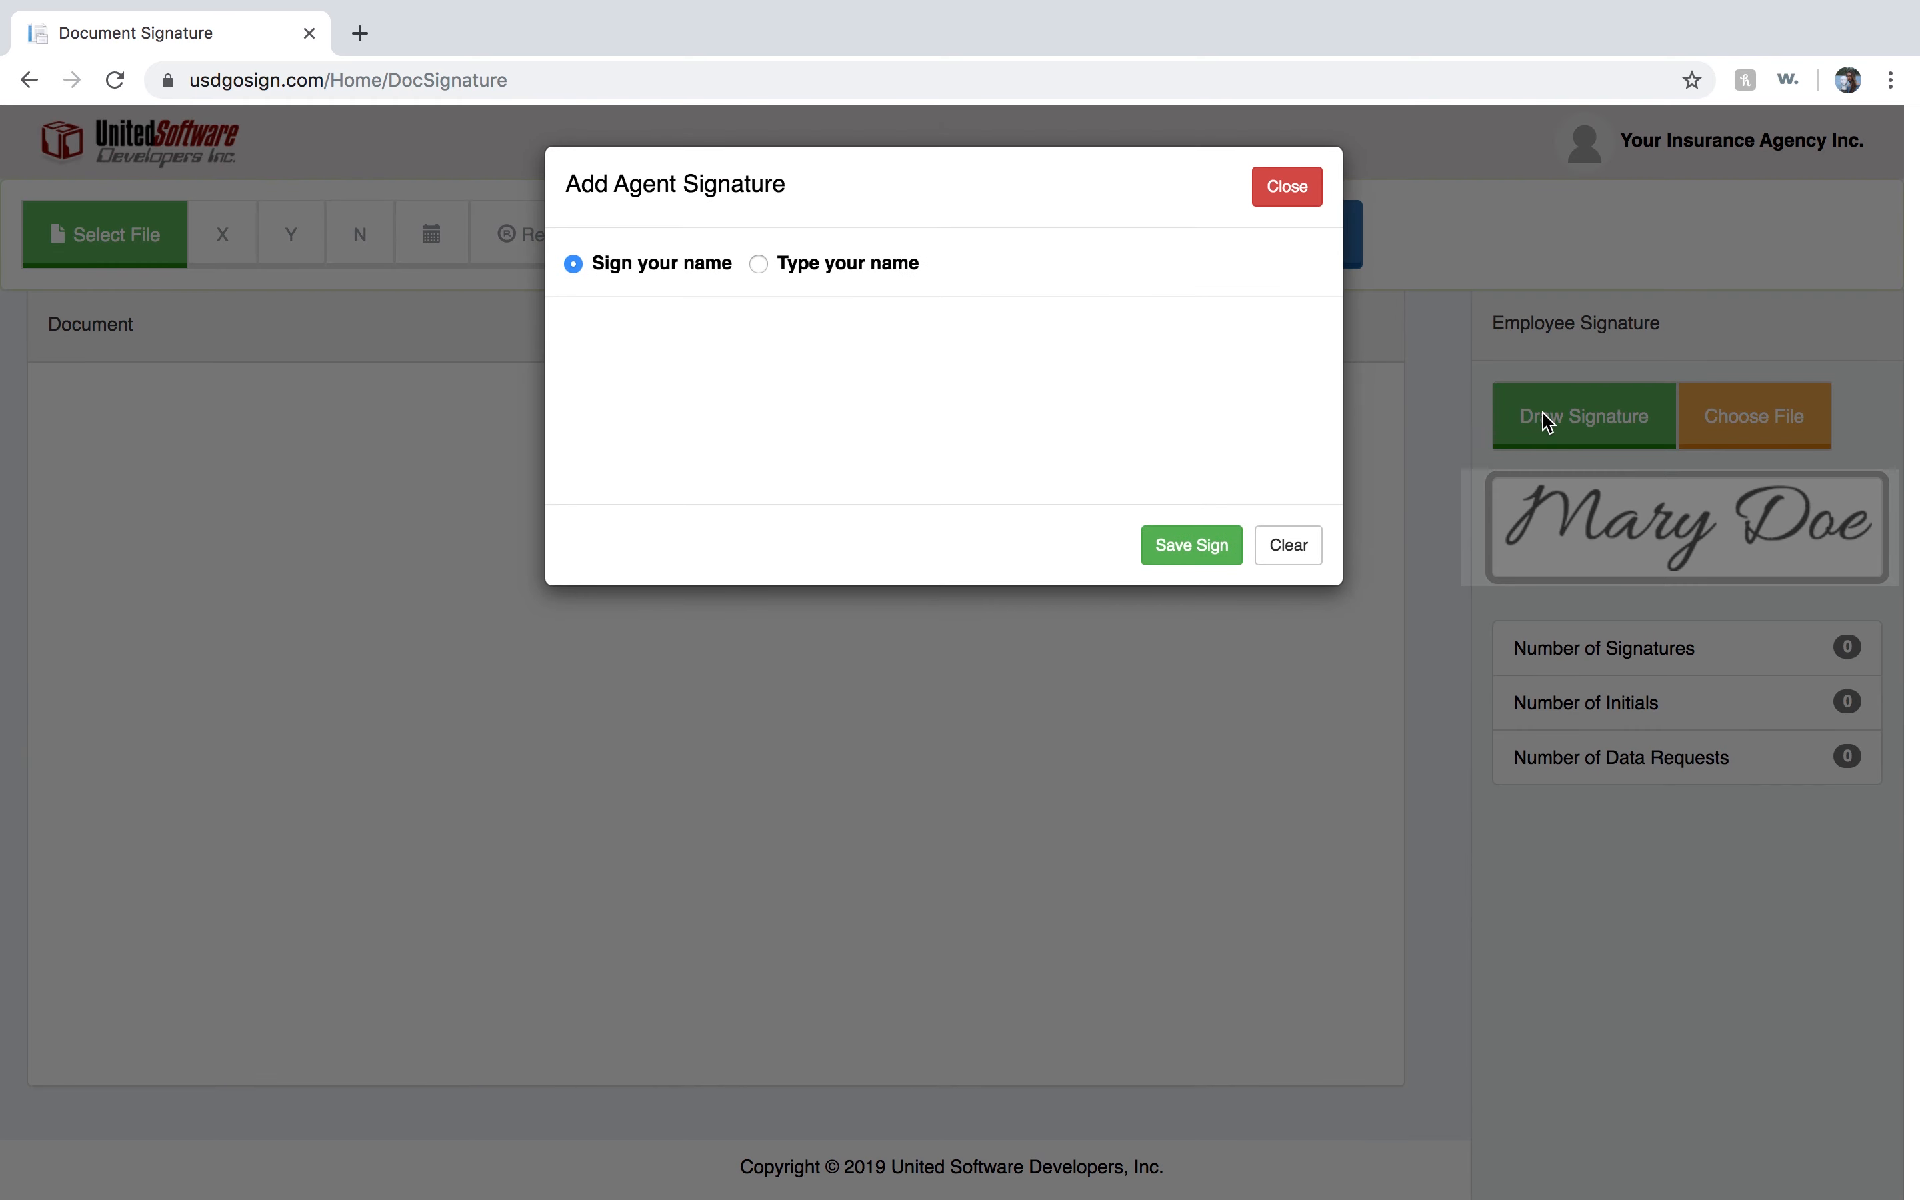
pyautogui.click(759, 264)
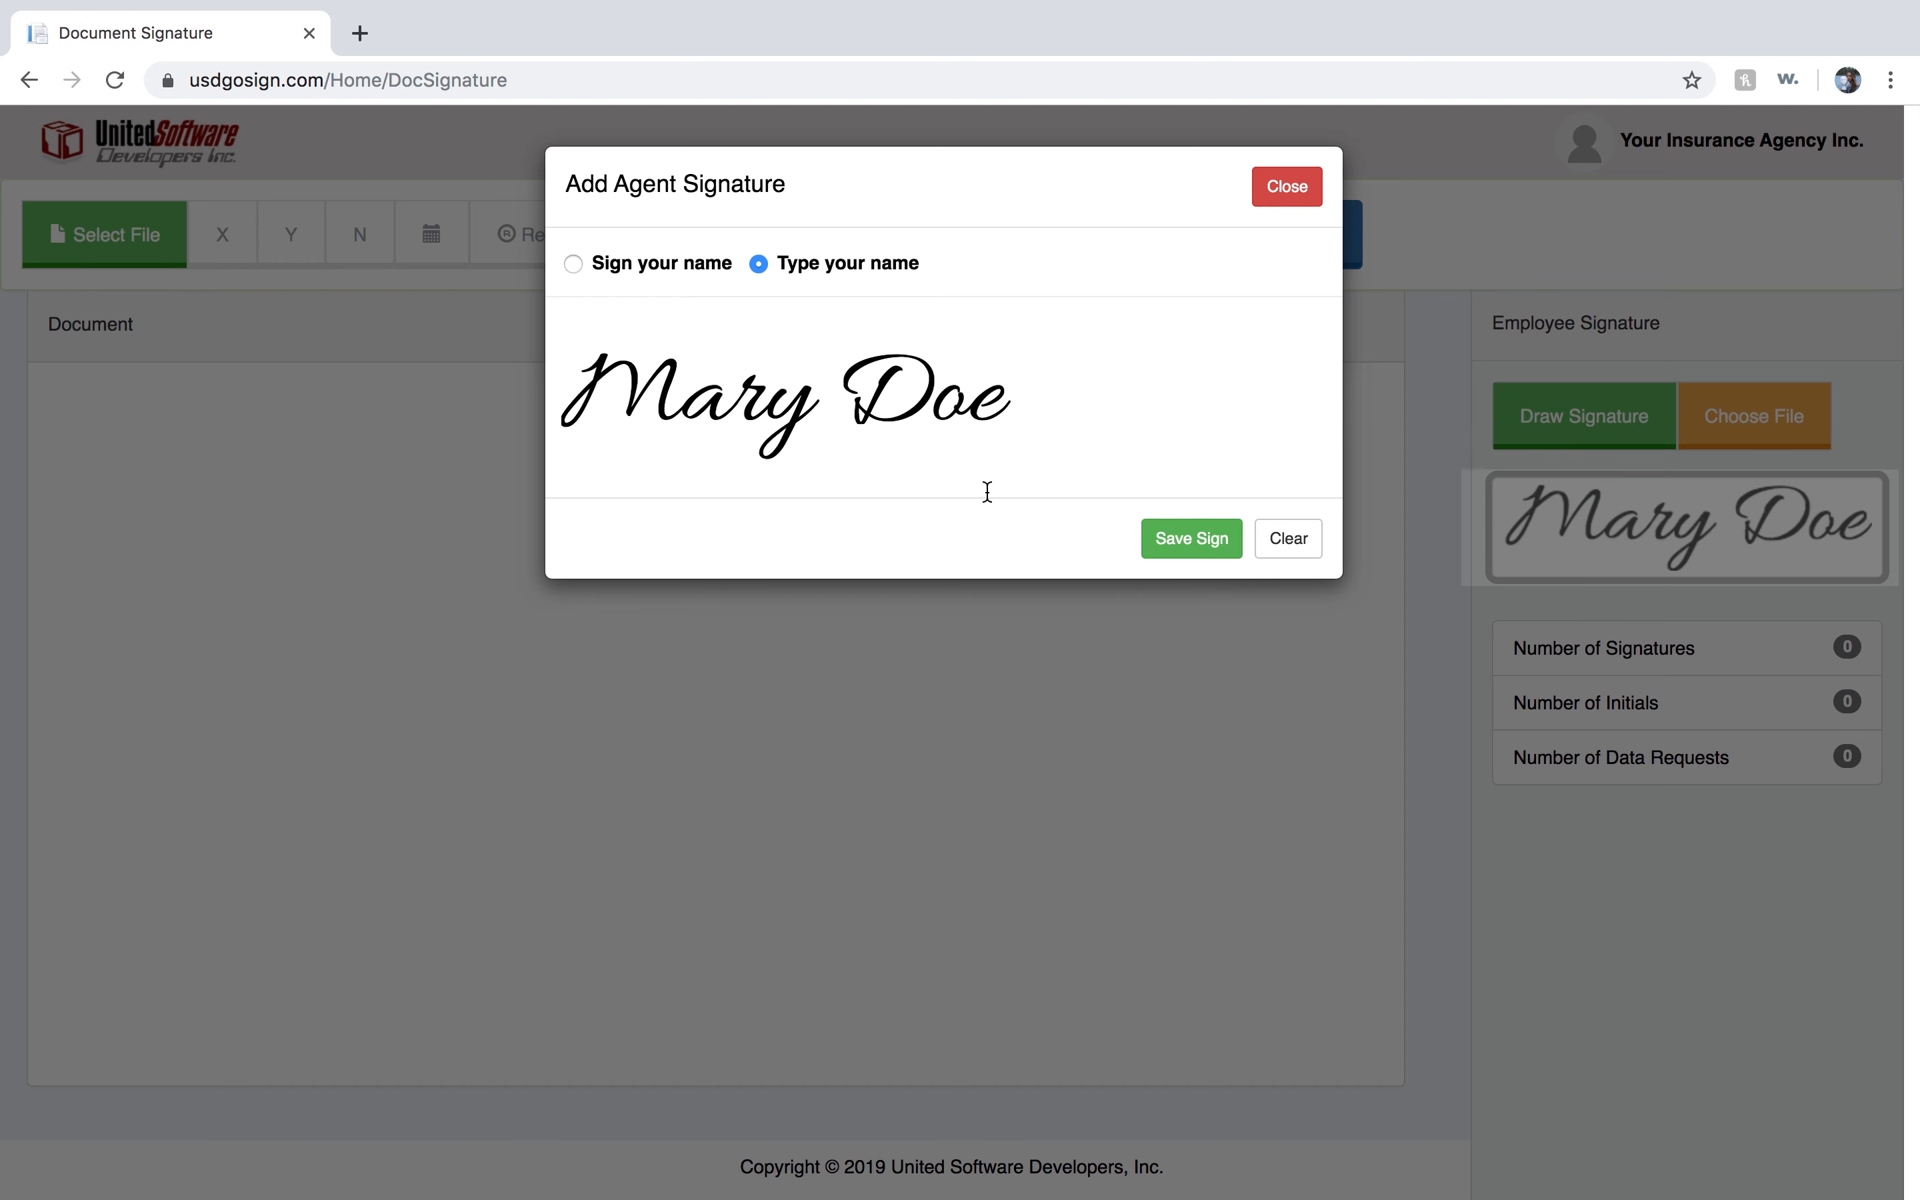
pyautogui.click(1192, 539)
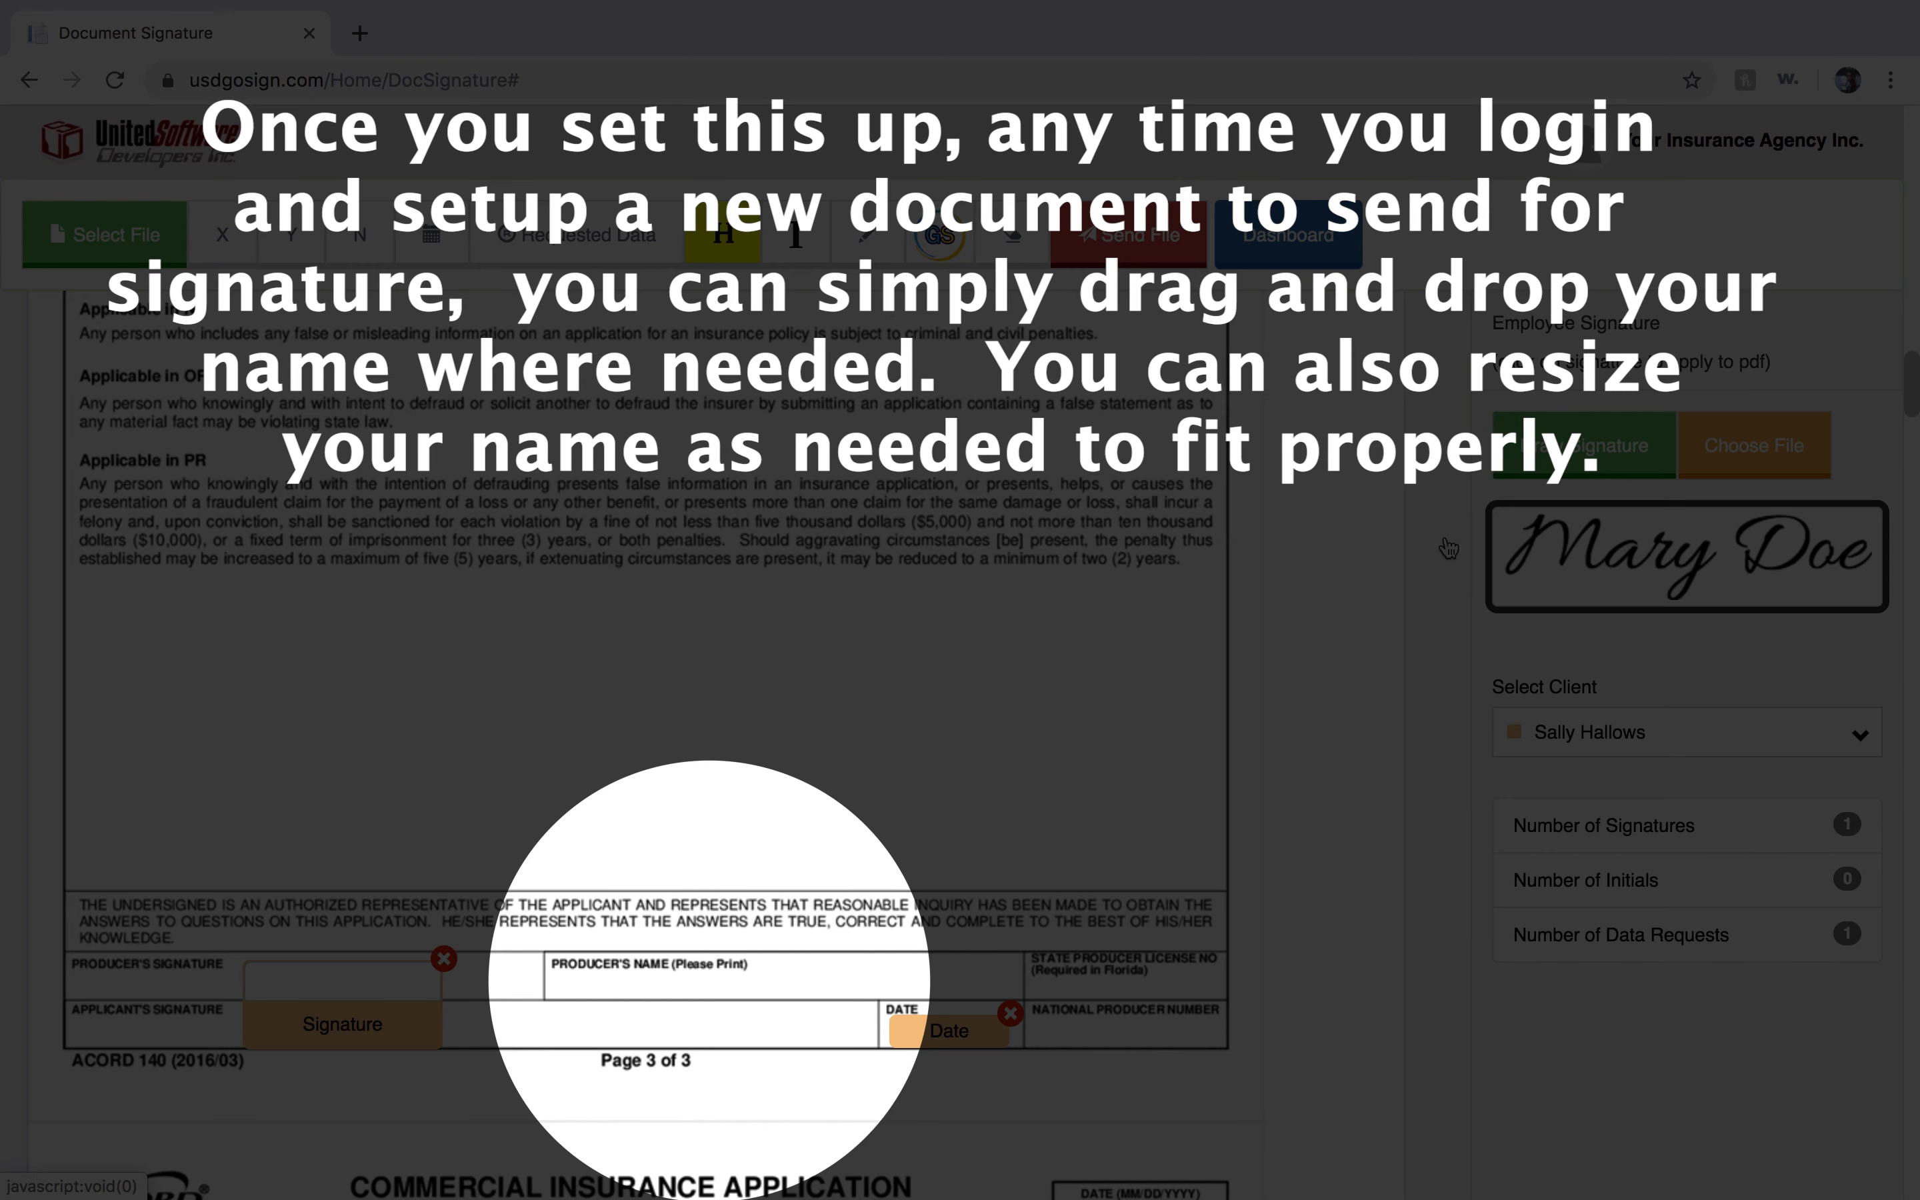
pyautogui.moveTo(1448, 547)
pyautogui.mouseDown()
pyautogui.moveTo(630, 932)
pyautogui.moveTo(632, 971)
pyautogui.moveTo(602, 996)
pyautogui.moveTo(162, 992)
pyautogui.moveTo(303, 958)
pyautogui.moveTo(170, 996)
pyautogui.mouseUp()
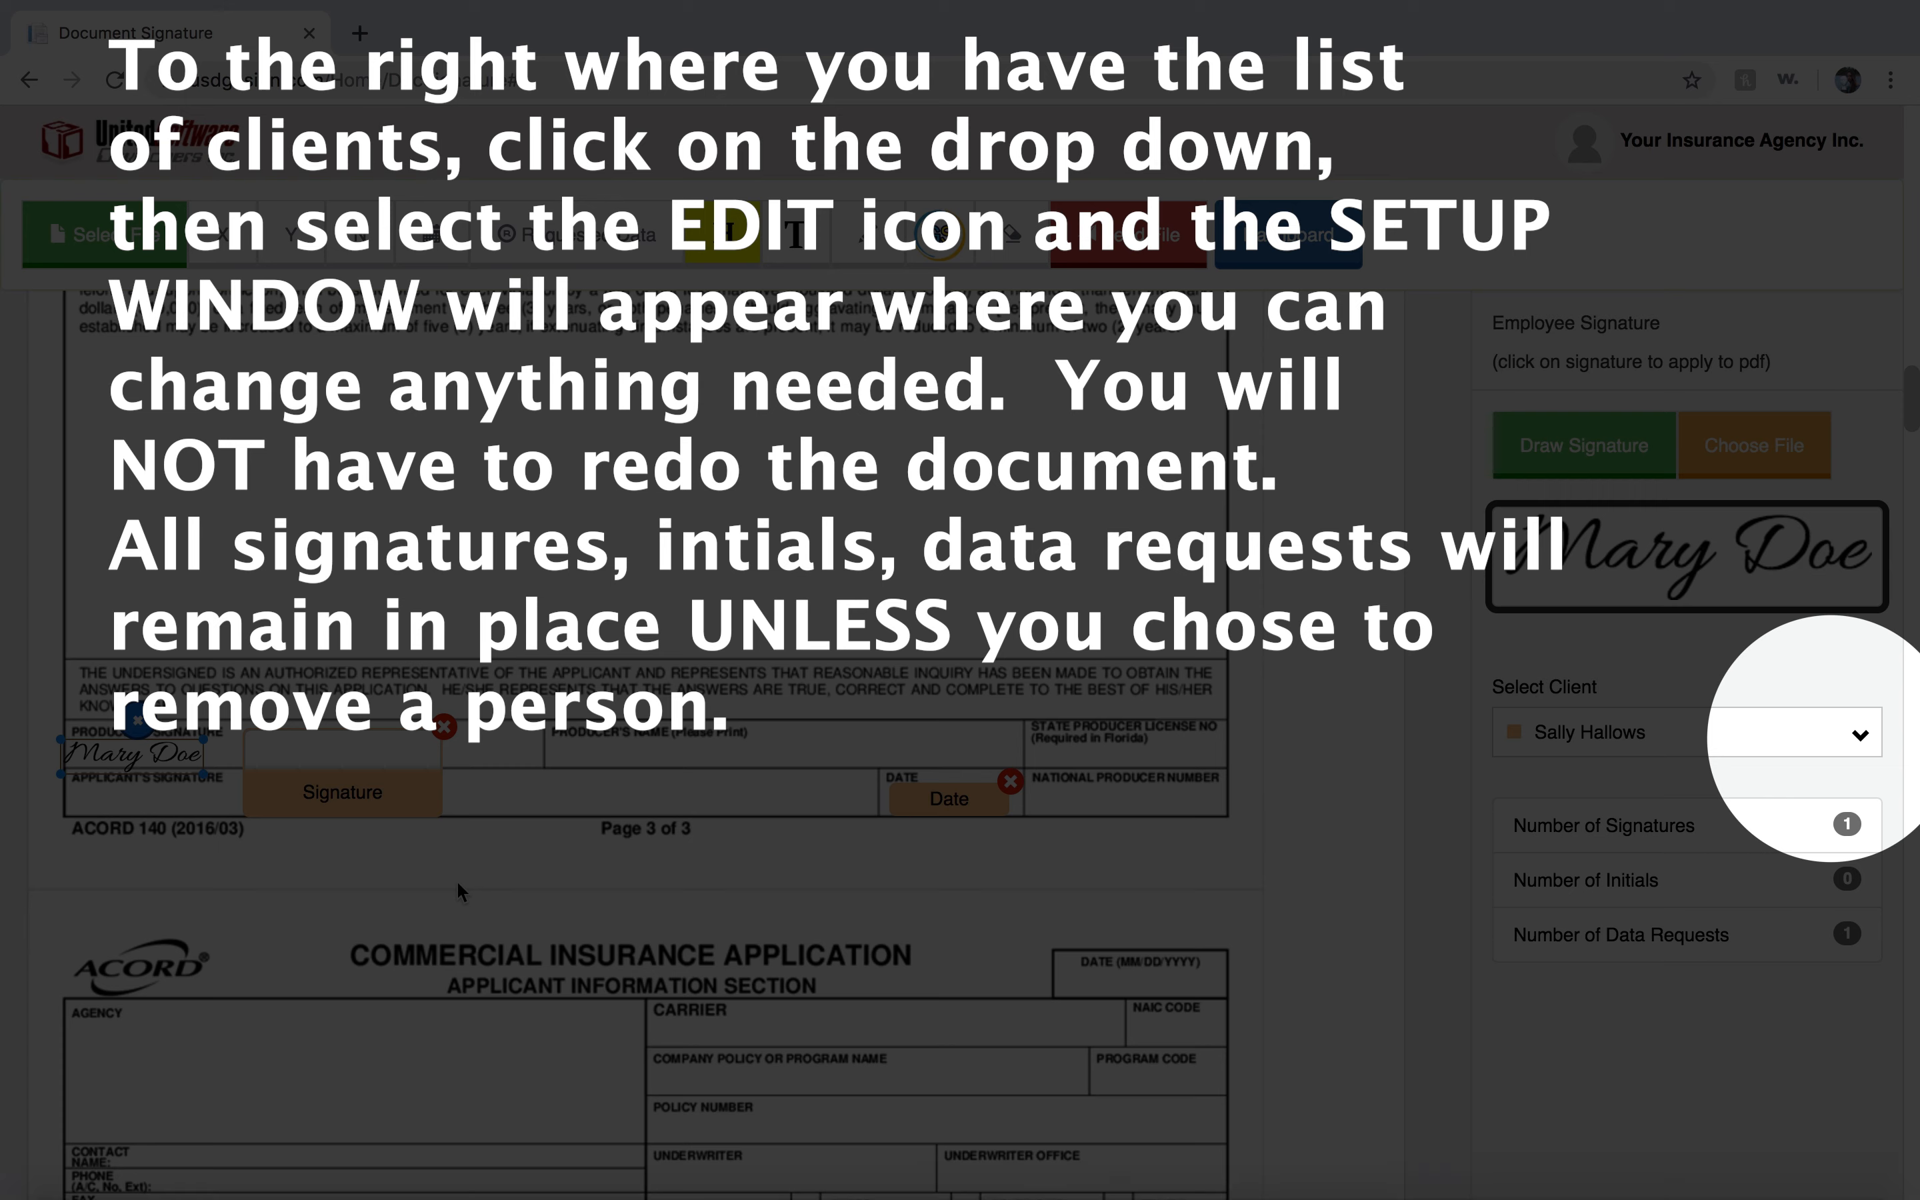
# Reopen the session setup through the first signer's edit option in the client list and save it.
pyautogui.click(1860, 740)
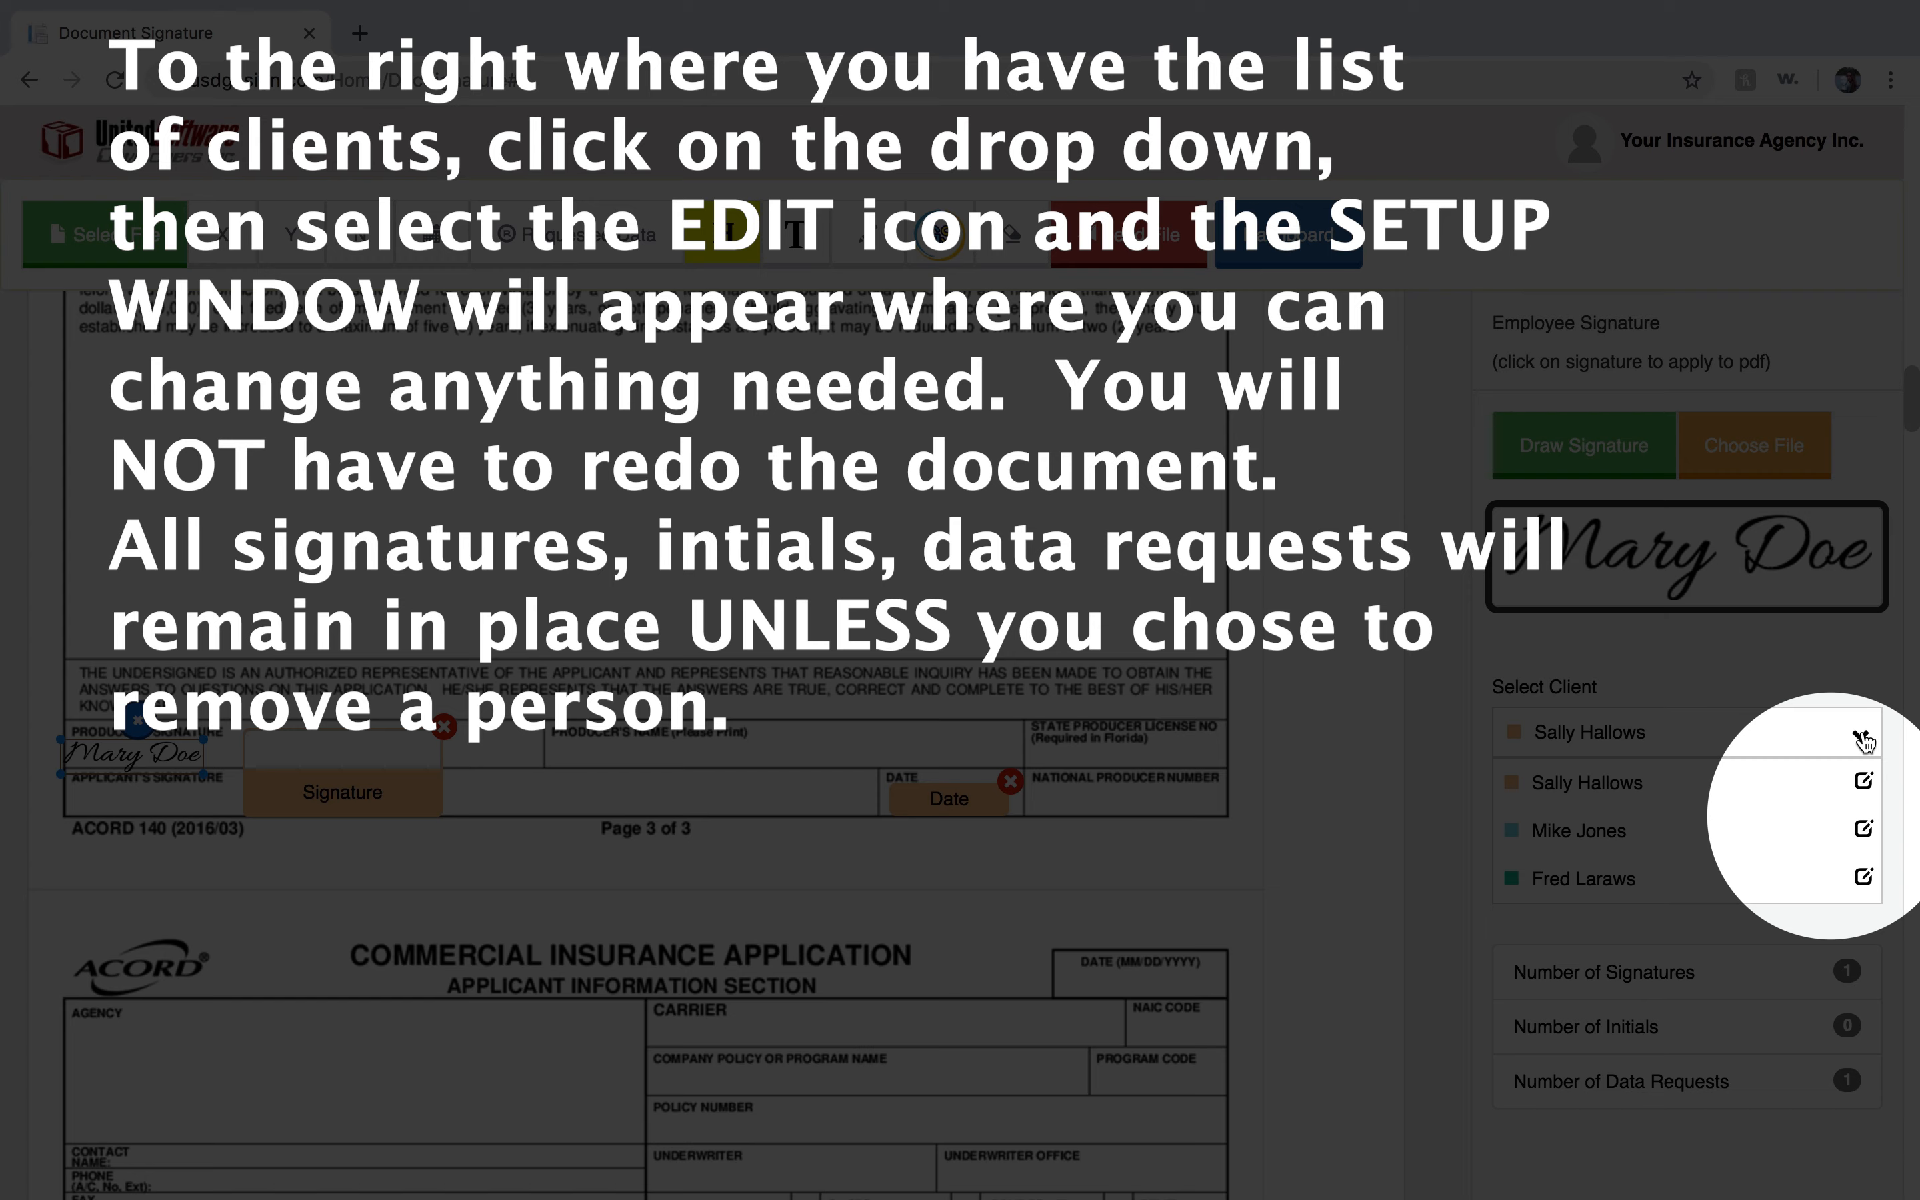
pyautogui.click(1862, 784)
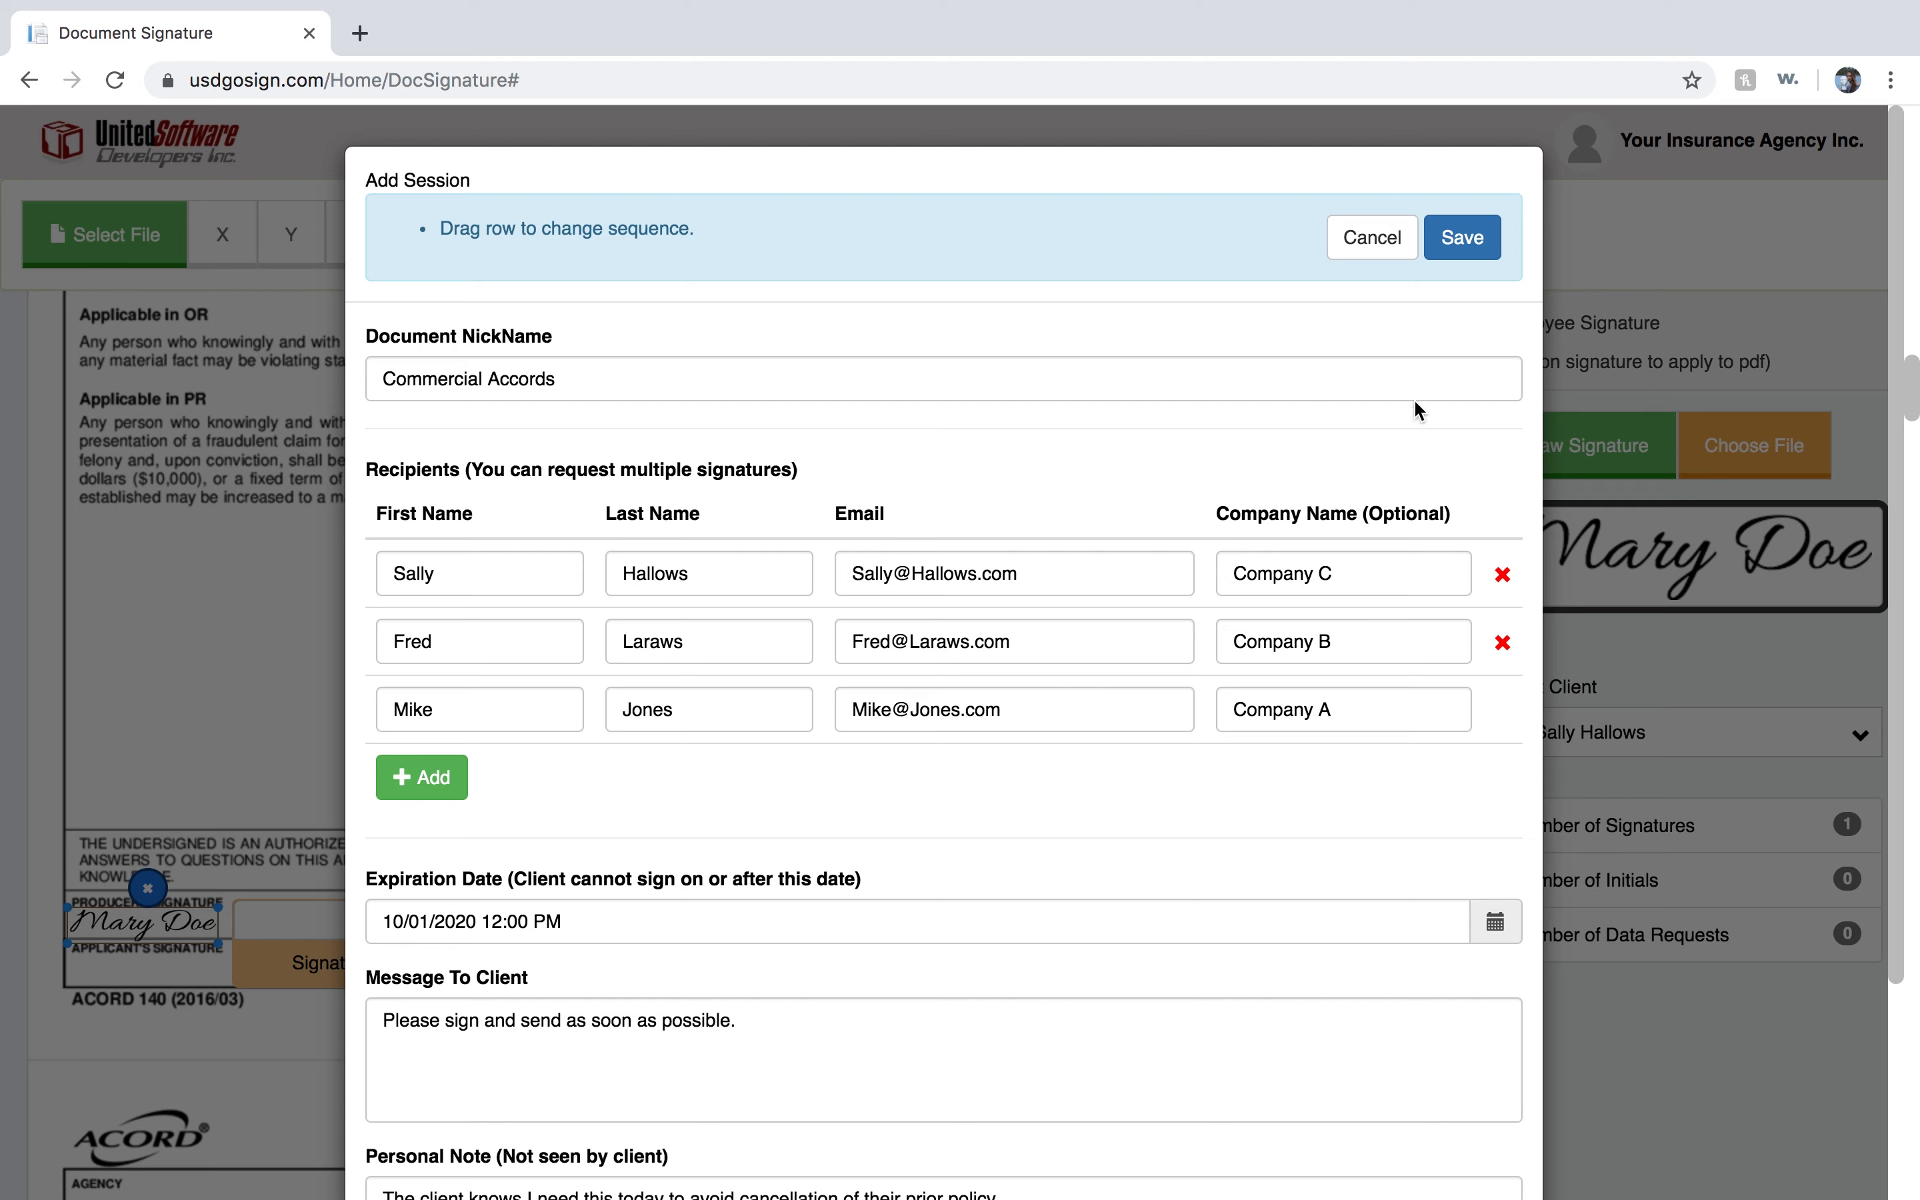
pyautogui.click(1479, 242)
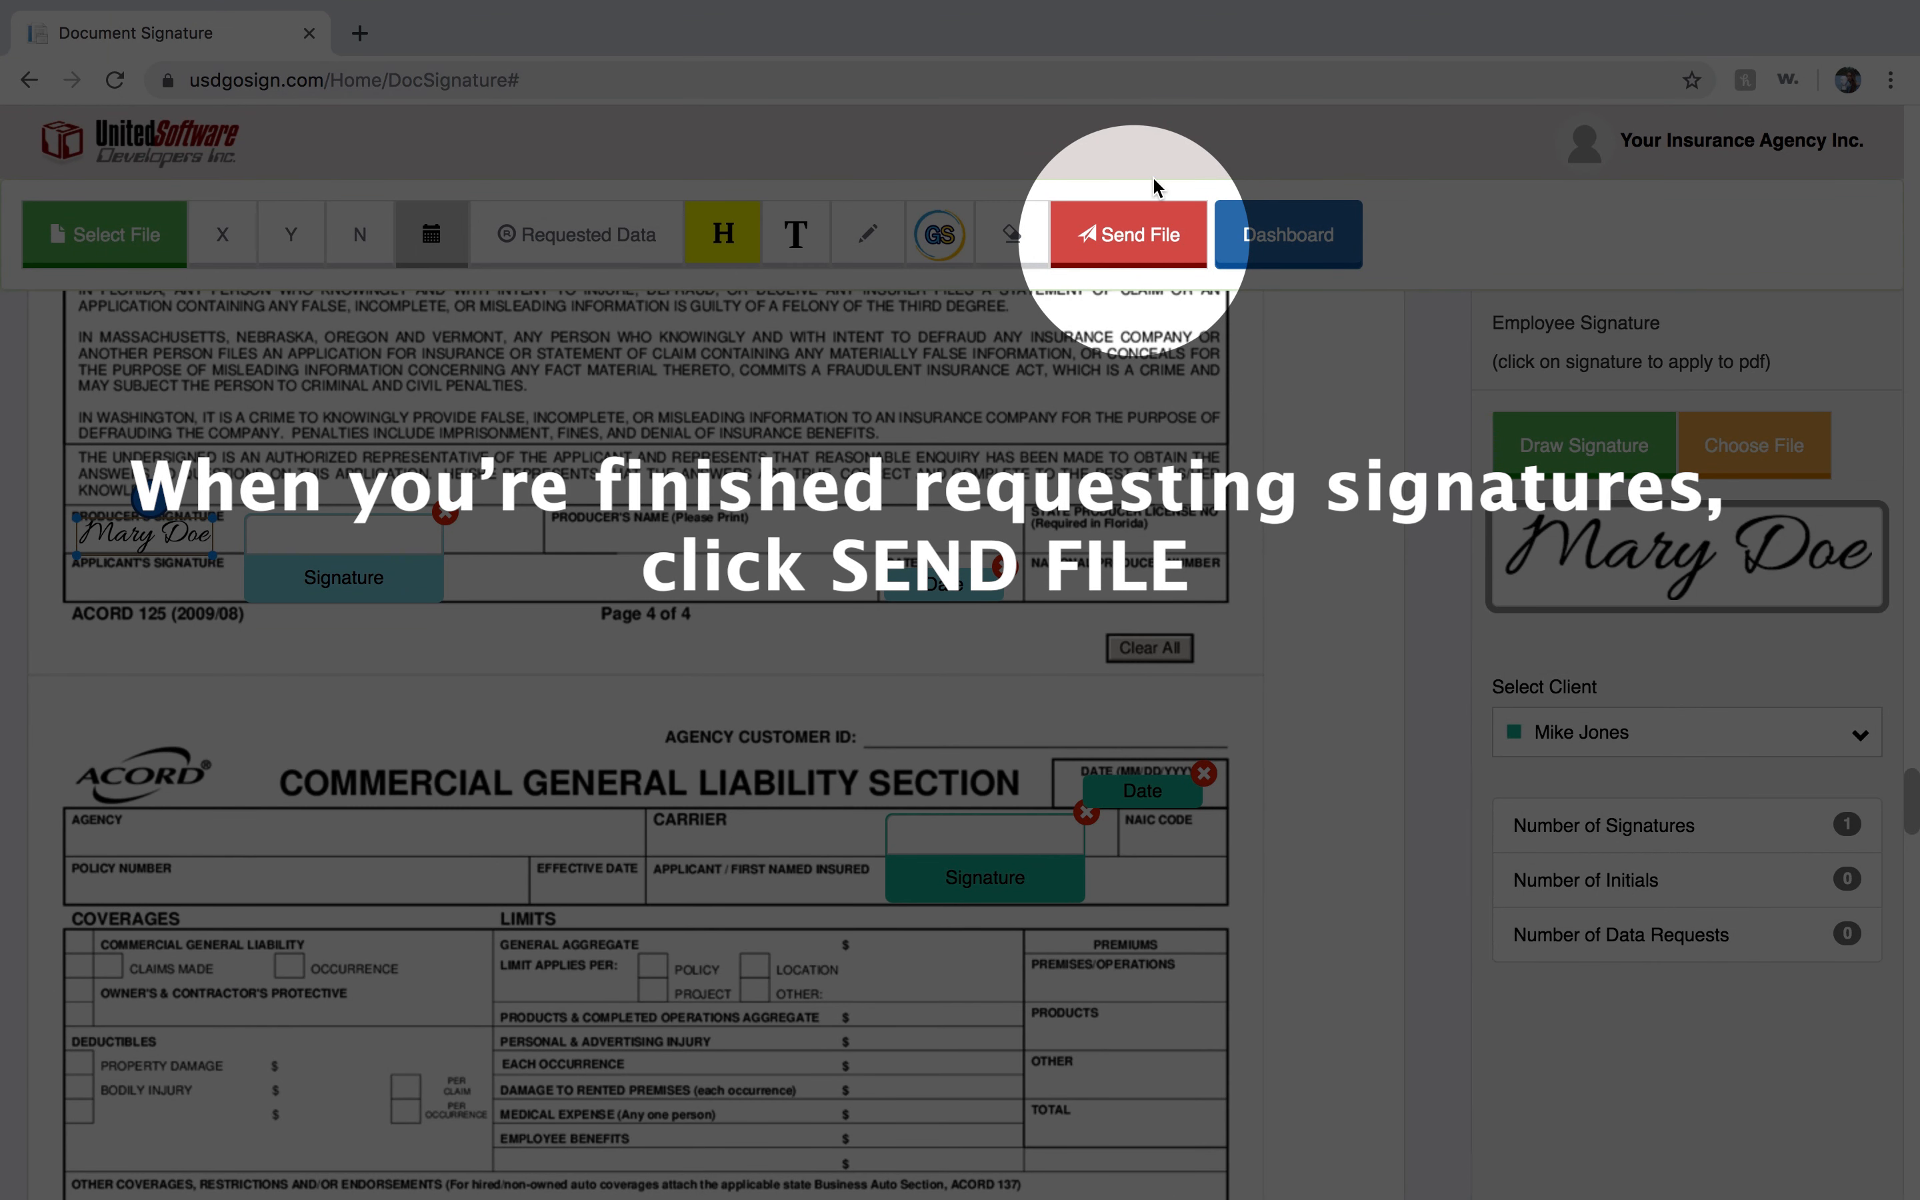
# Try requesting attachments: driver's license and registration copies from the second signer, a driver's license copy from the third, then close.
pyautogui.click(1135, 238)
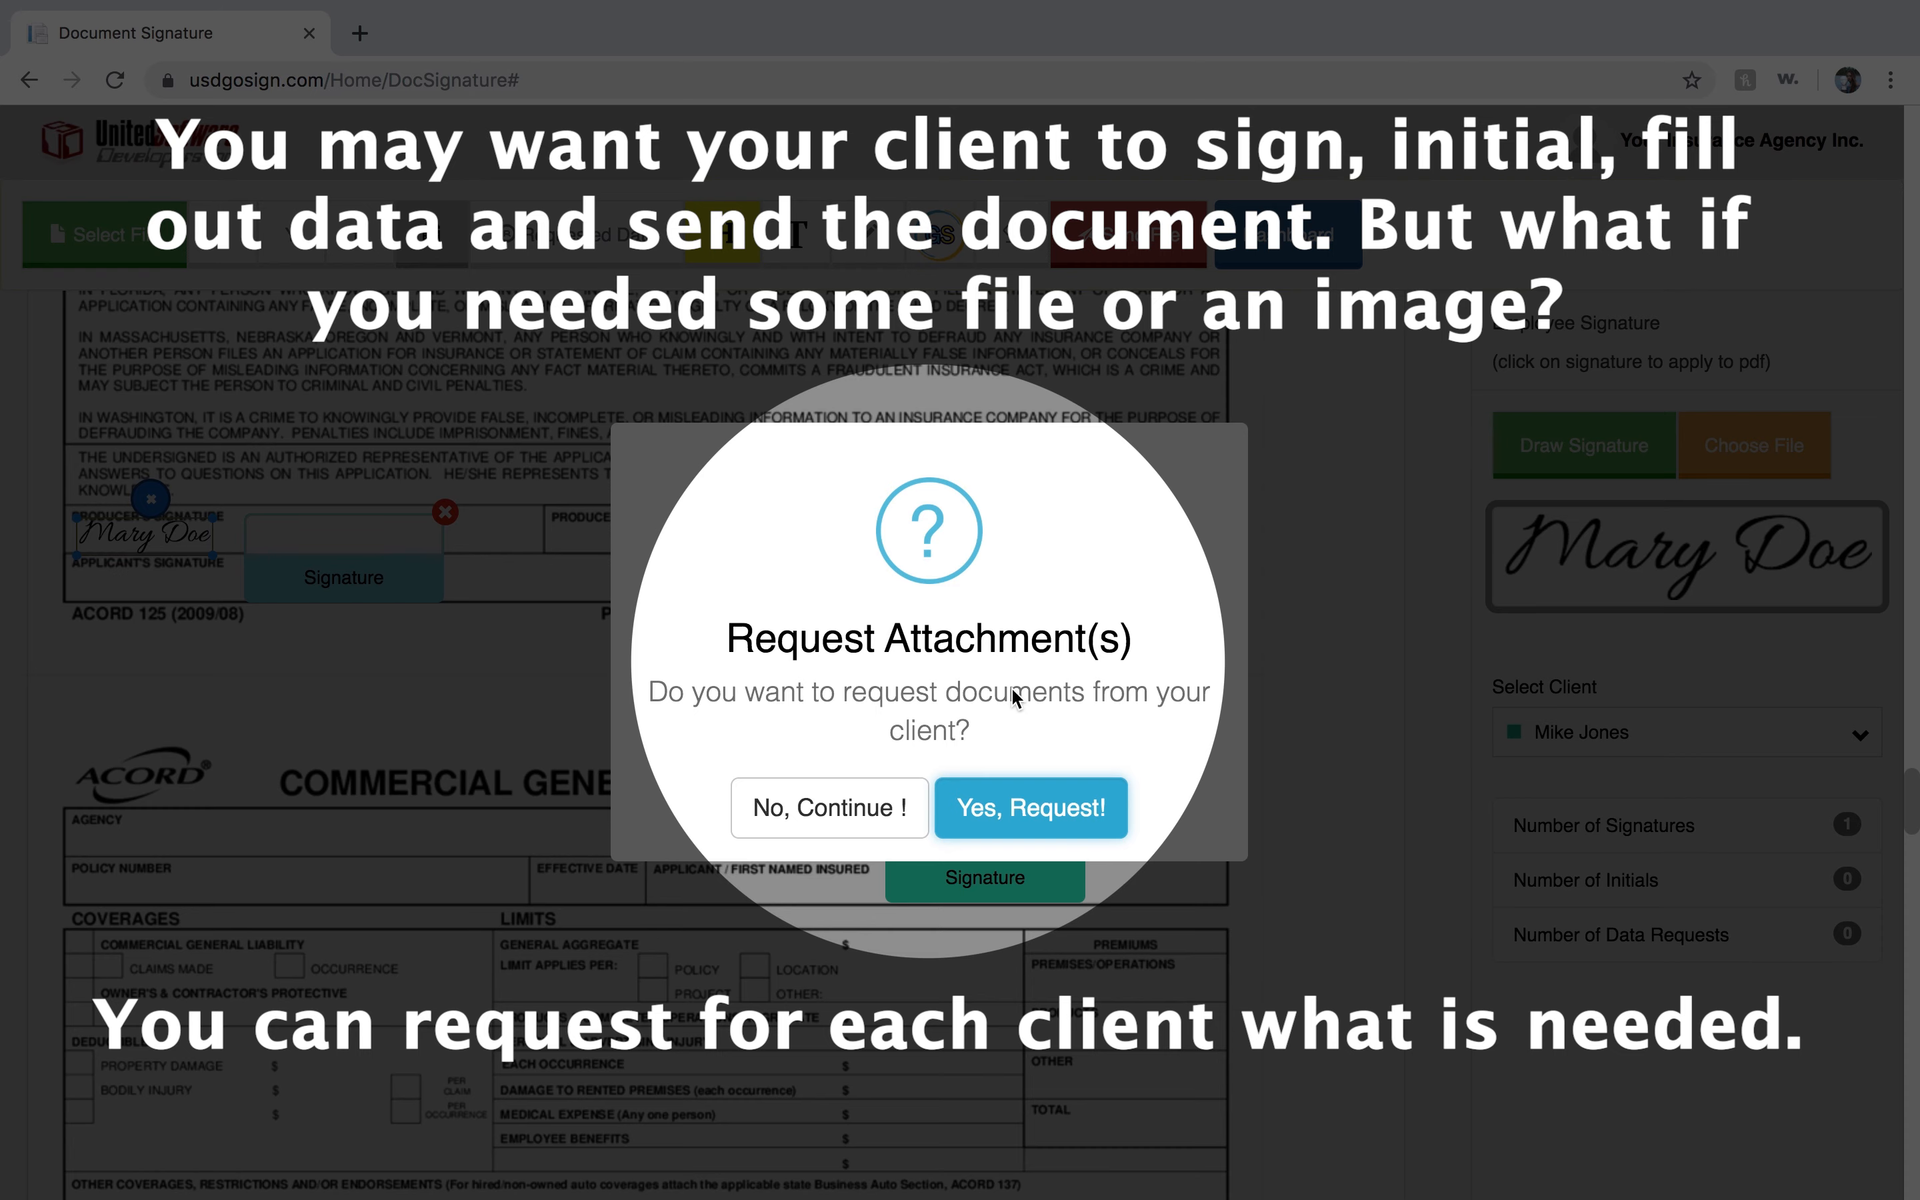
pyautogui.click(1043, 817)
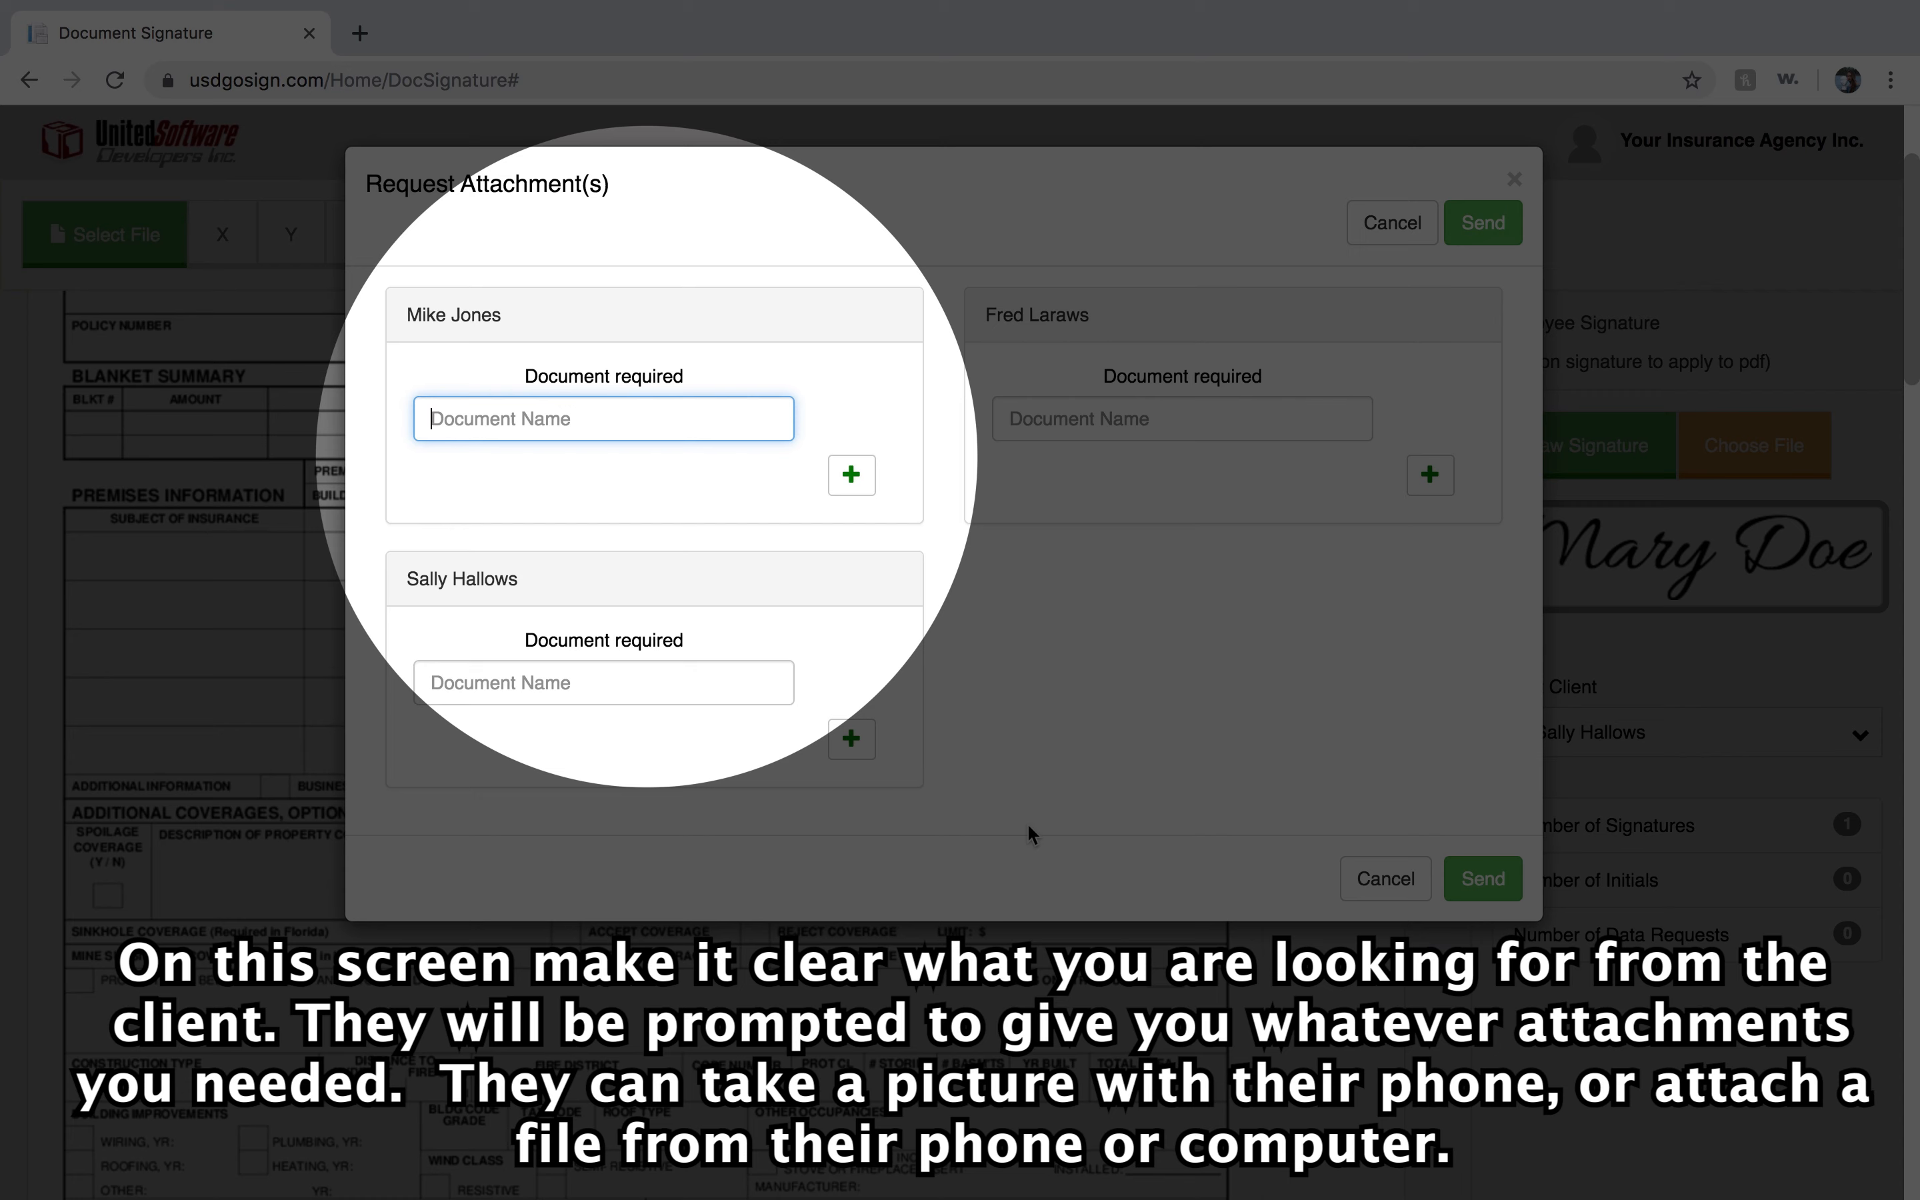
pyautogui.write('Copy of your drivers license')
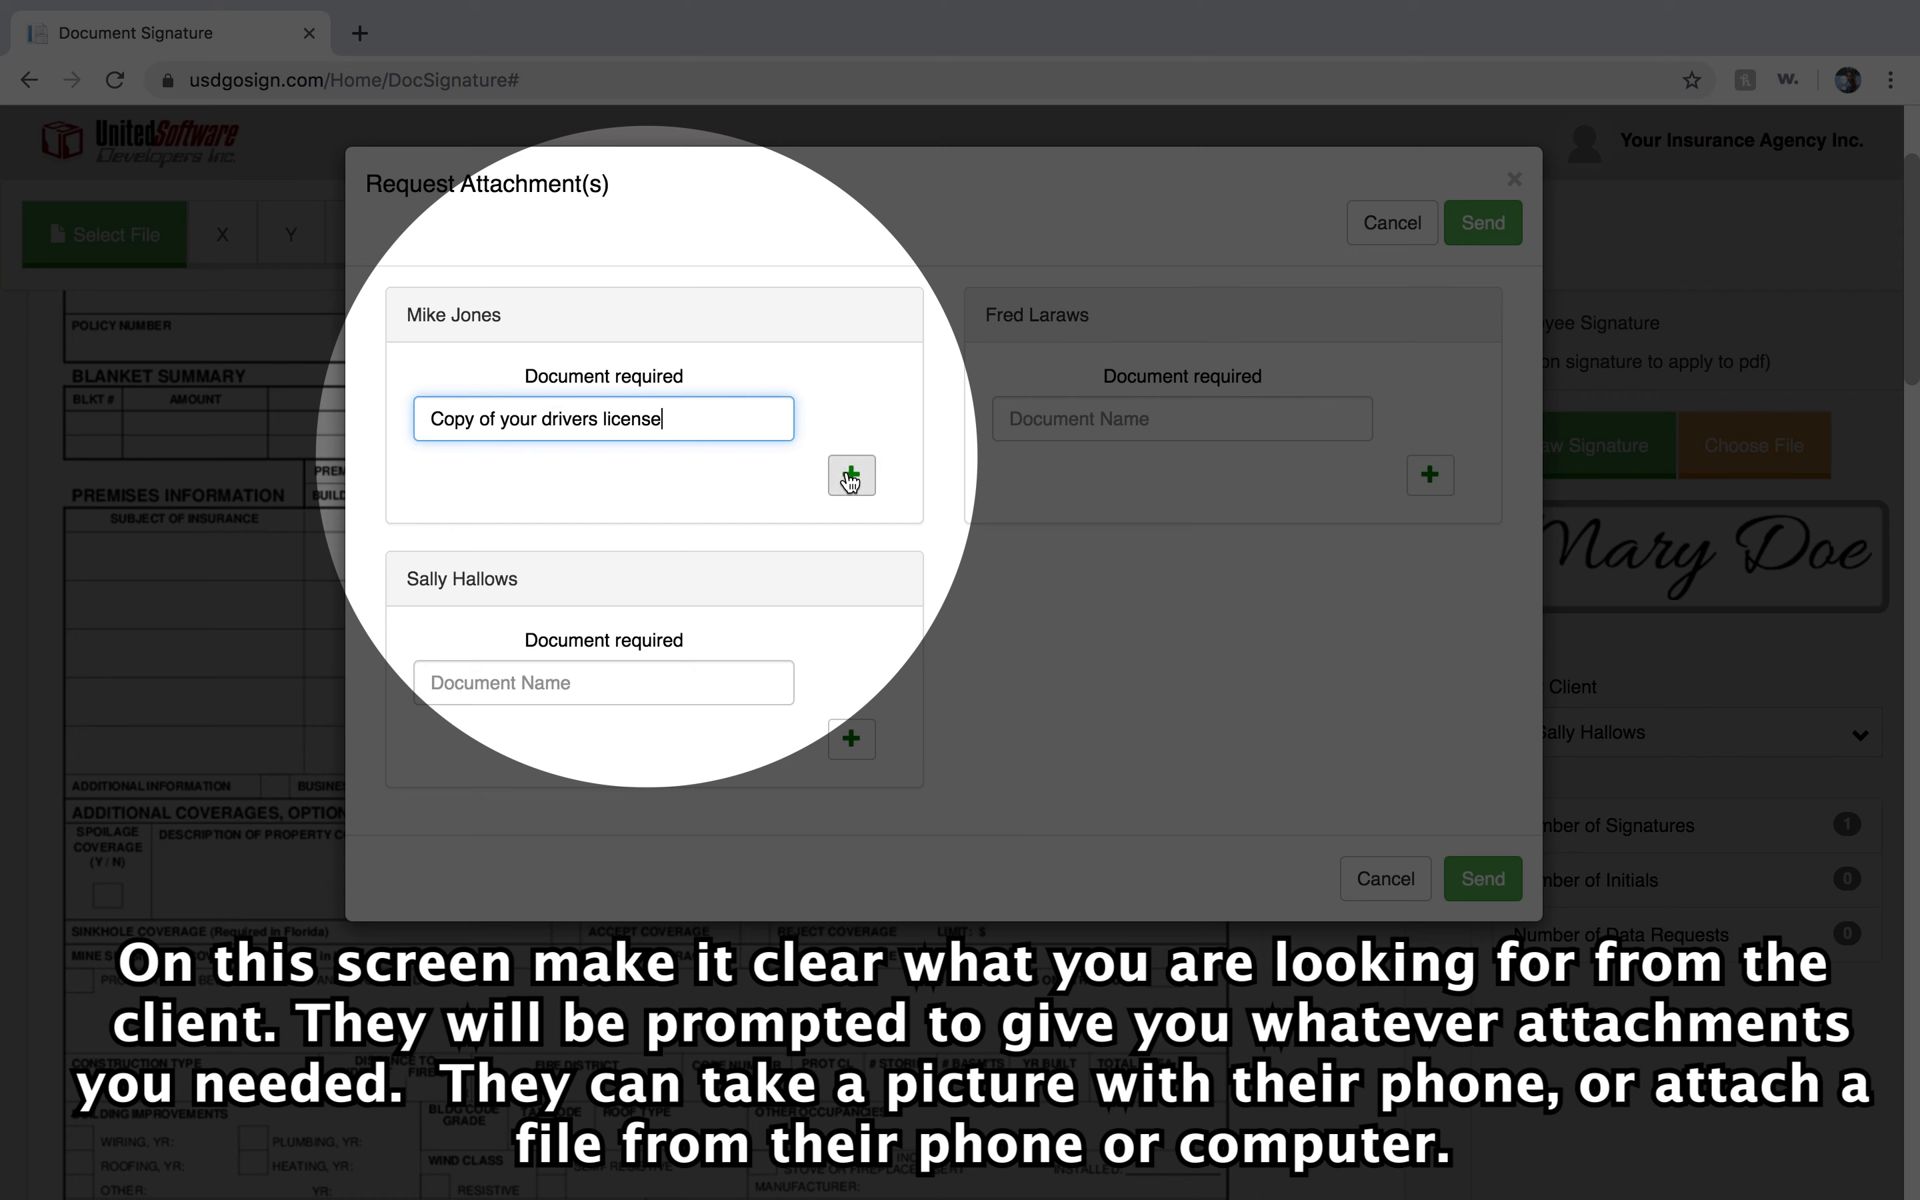
pyautogui.click(850, 476)
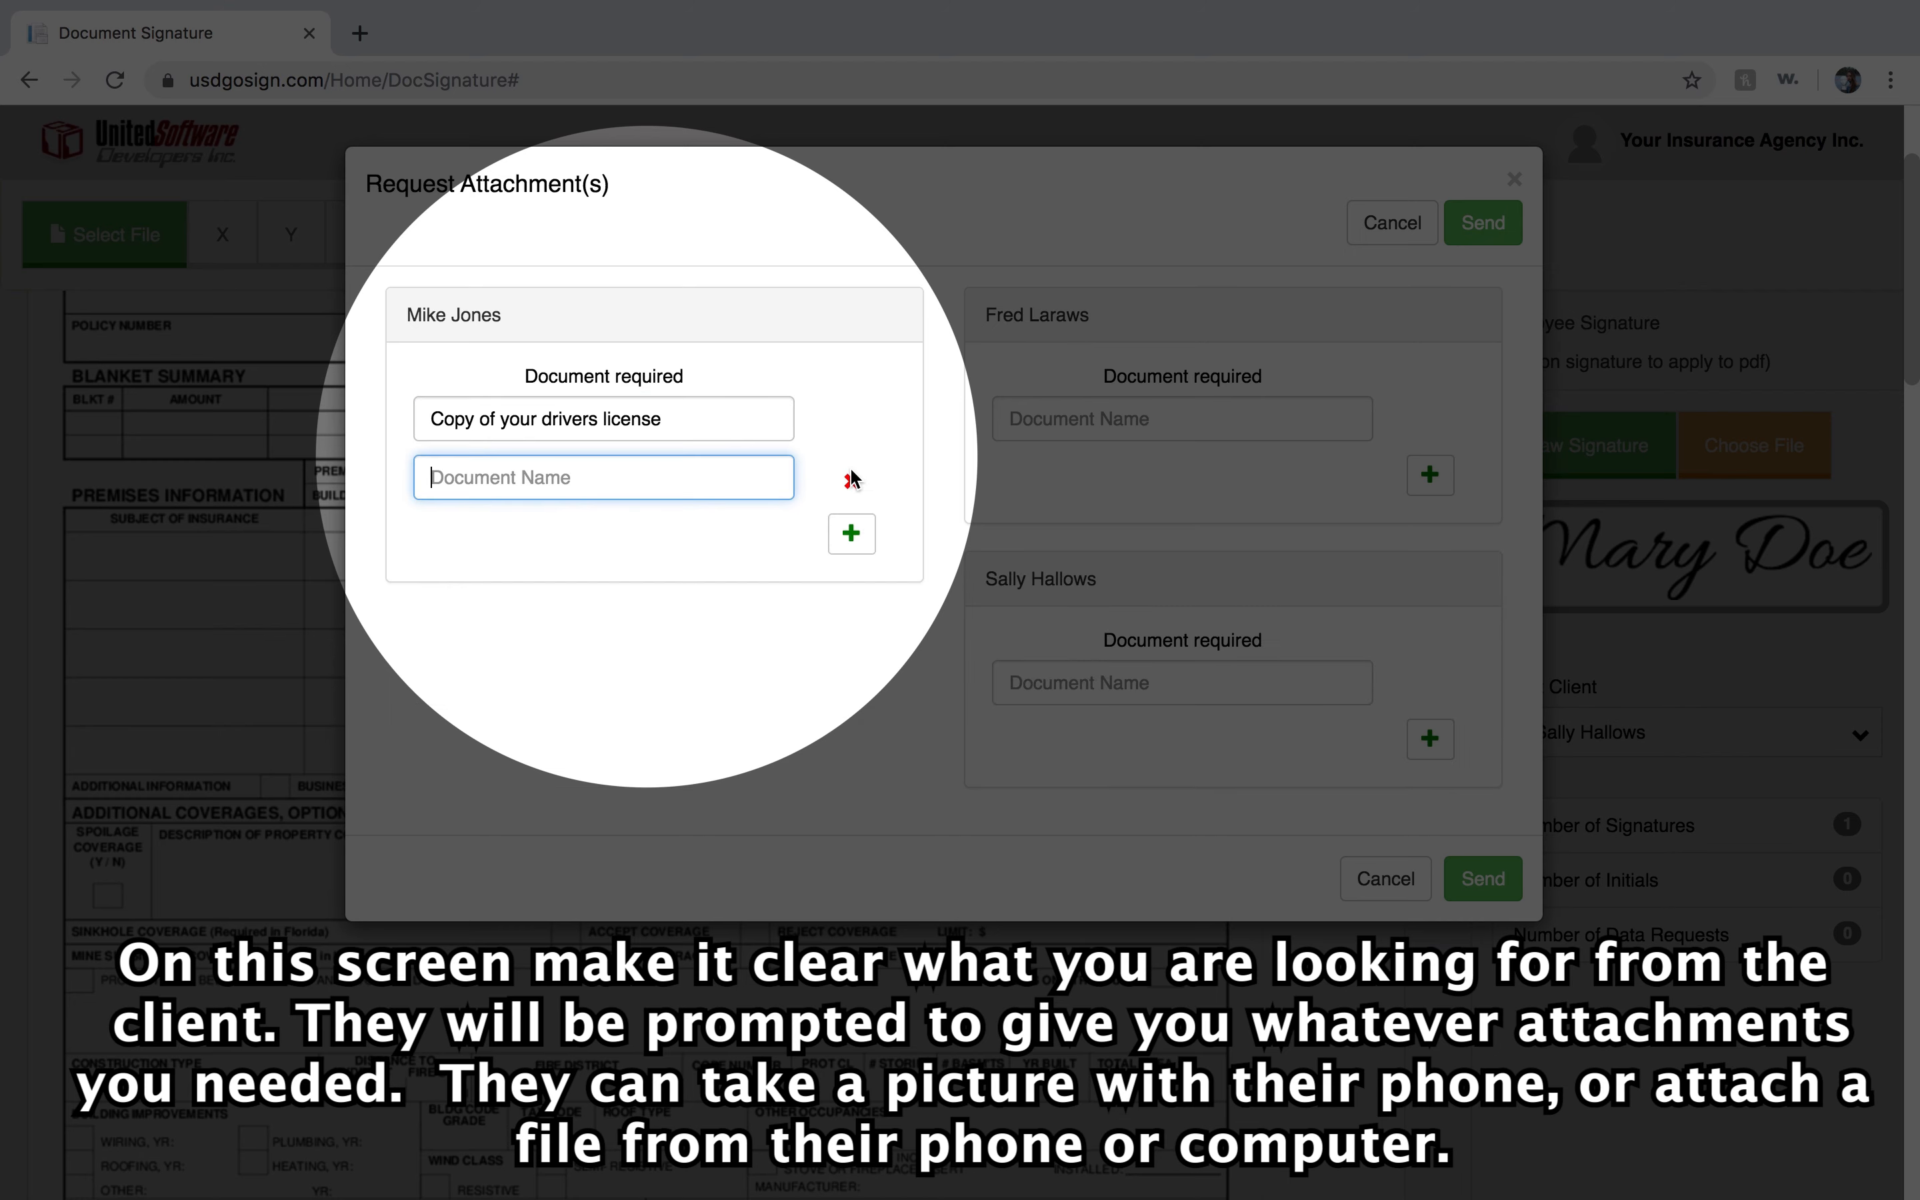
pyautogui.write('Copy of your registration')
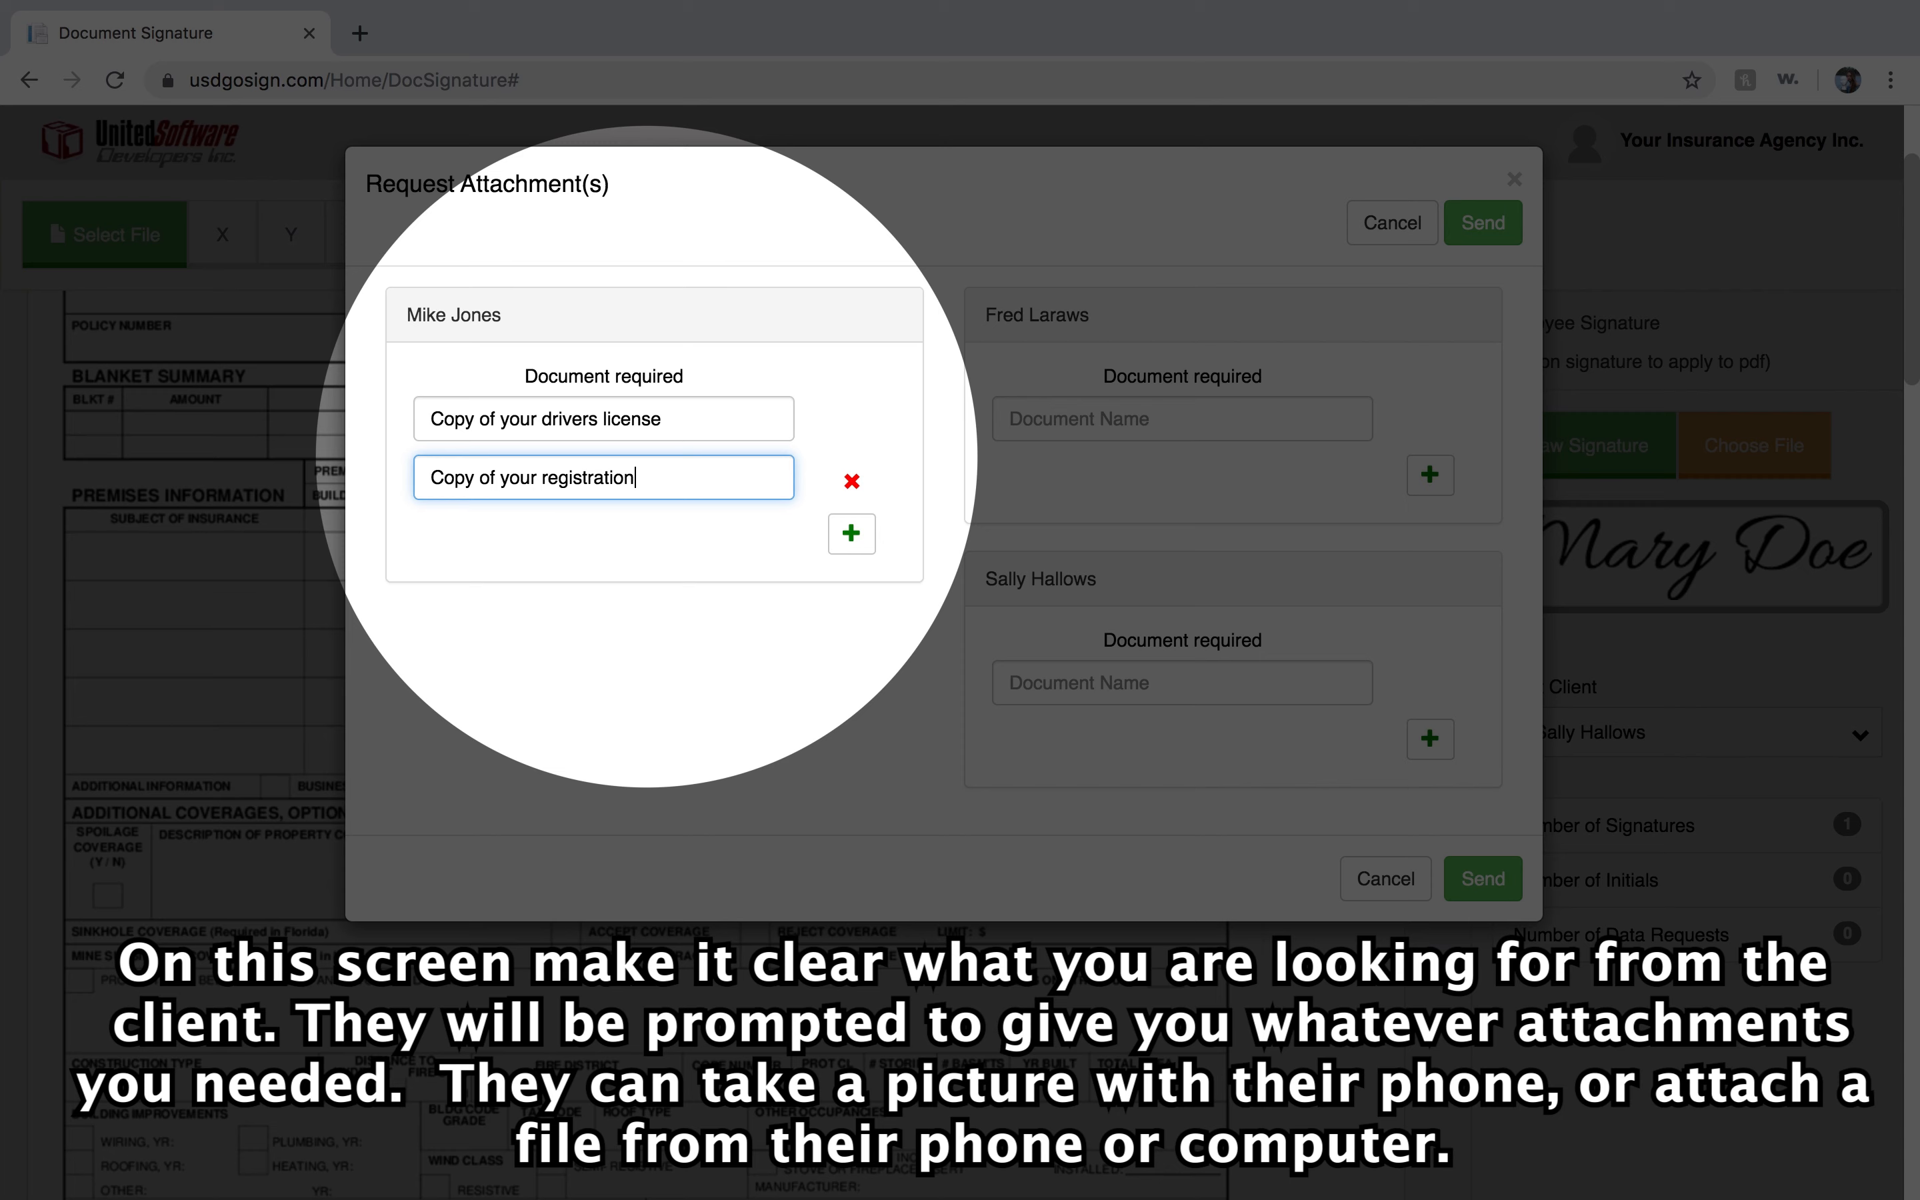
pyautogui.click(1042, 420)
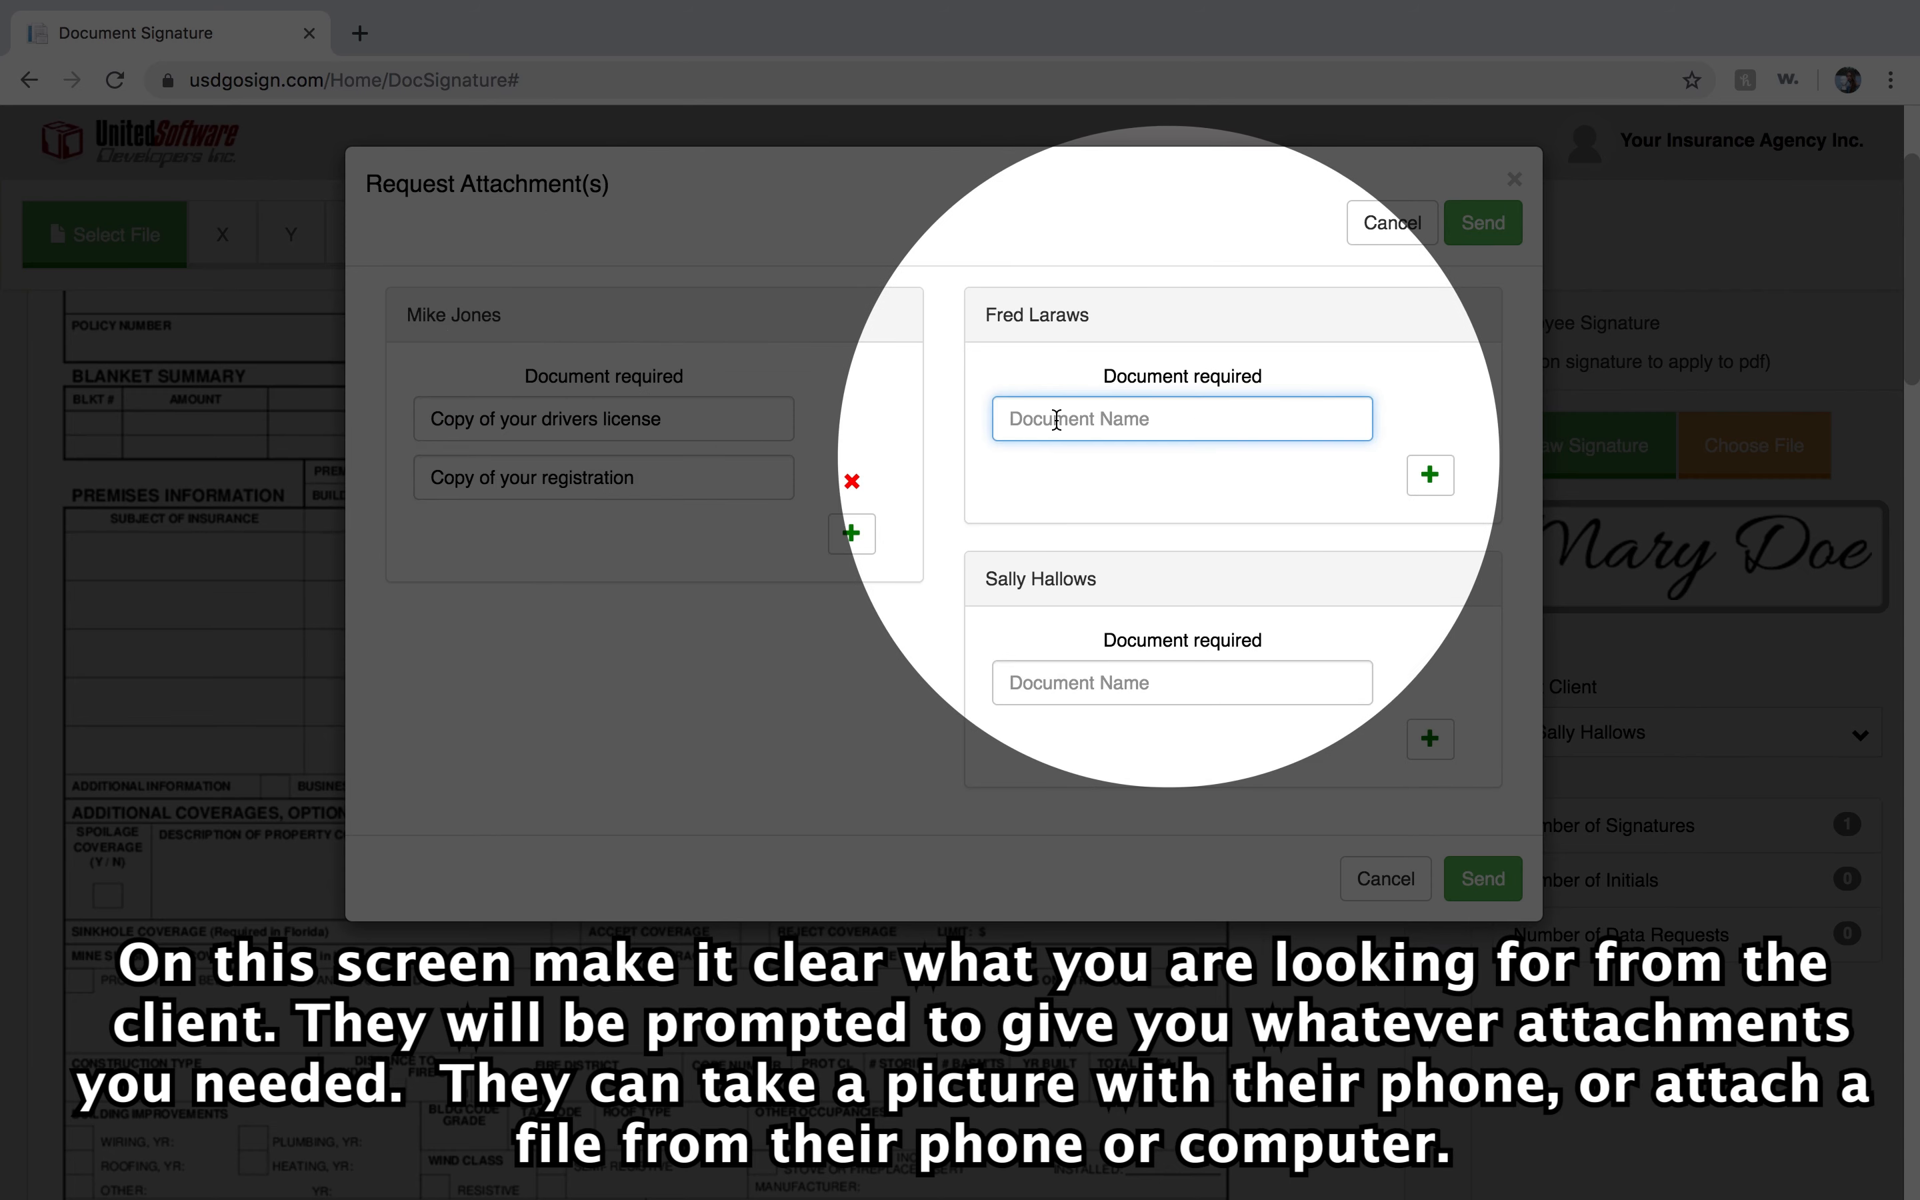
pyautogui.write('Copy of your drivers license')
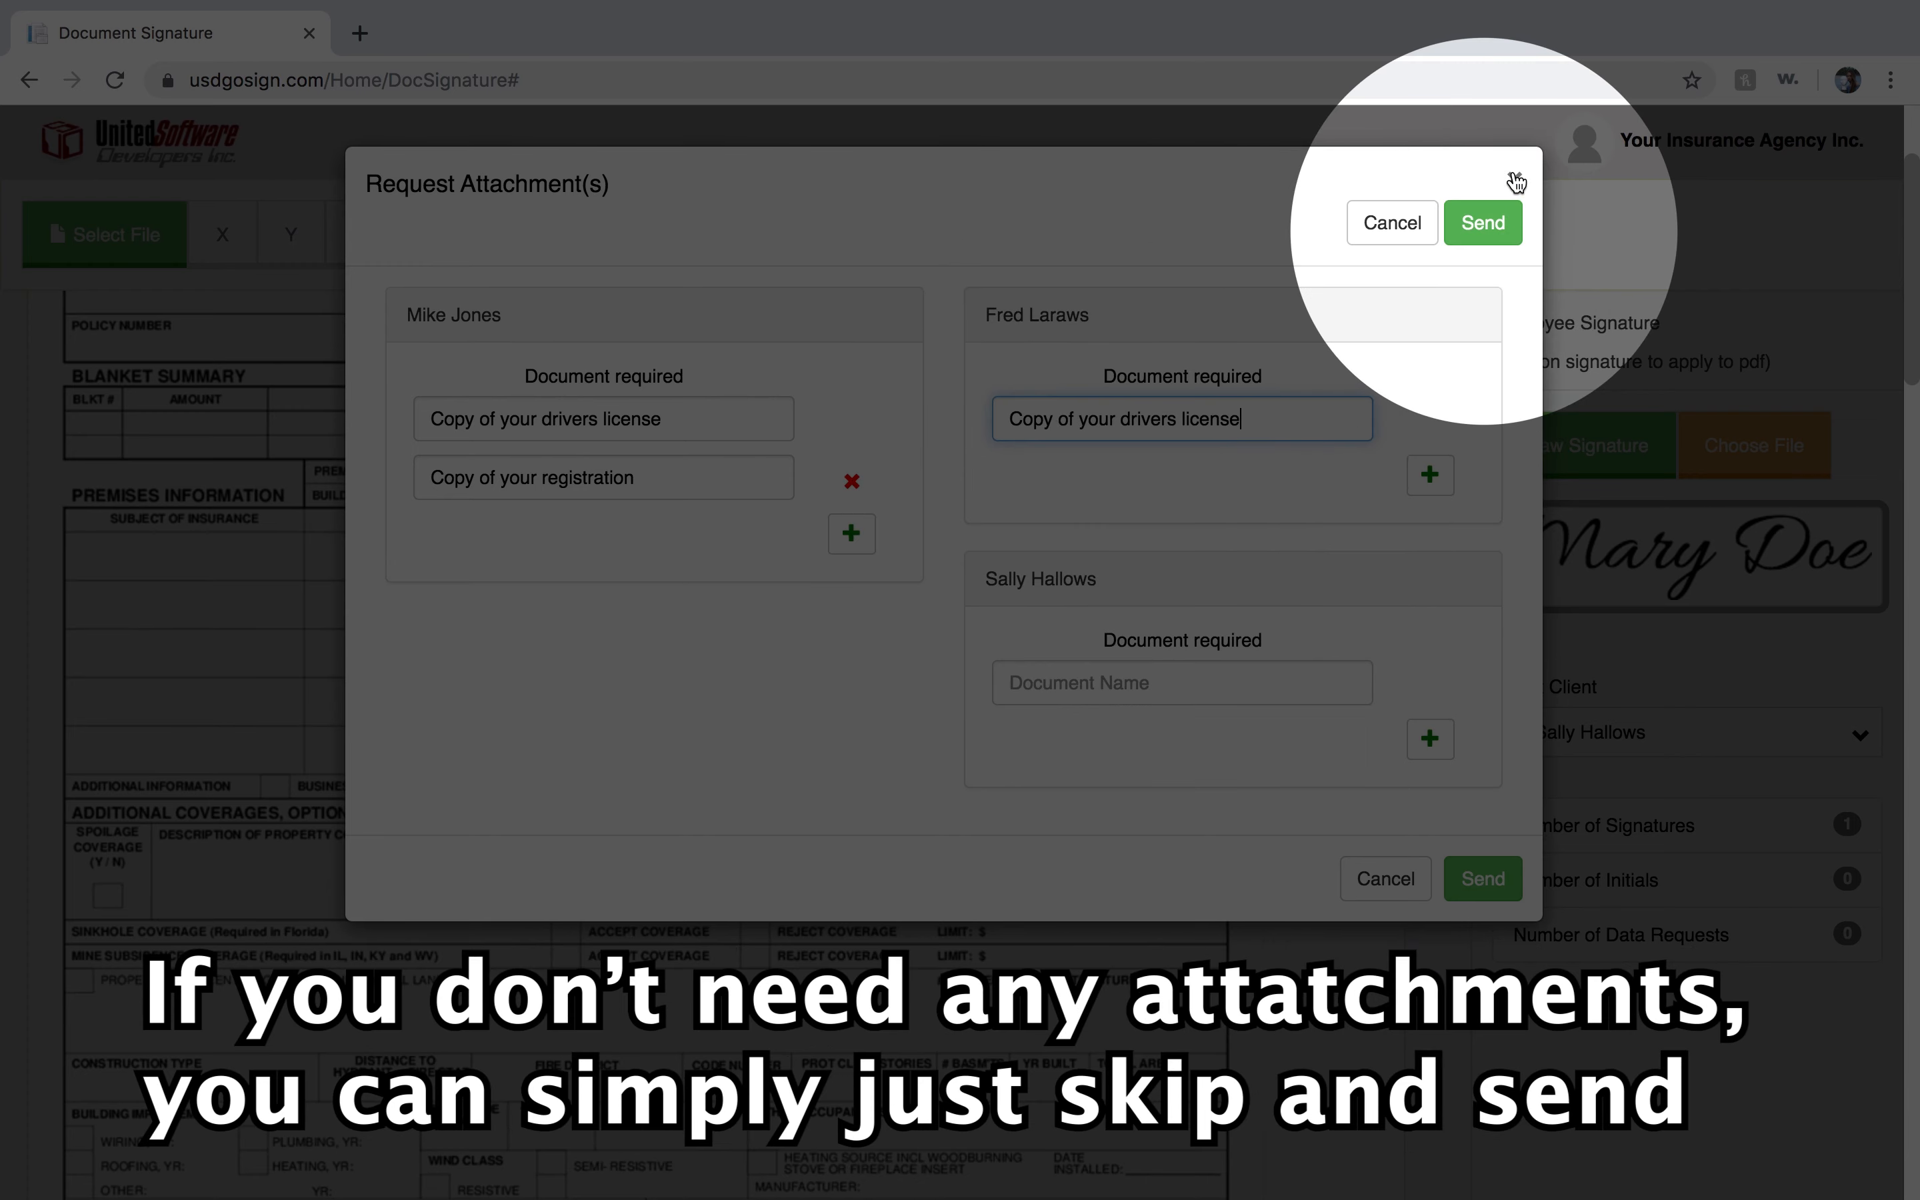
pyautogui.click(1513, 180)
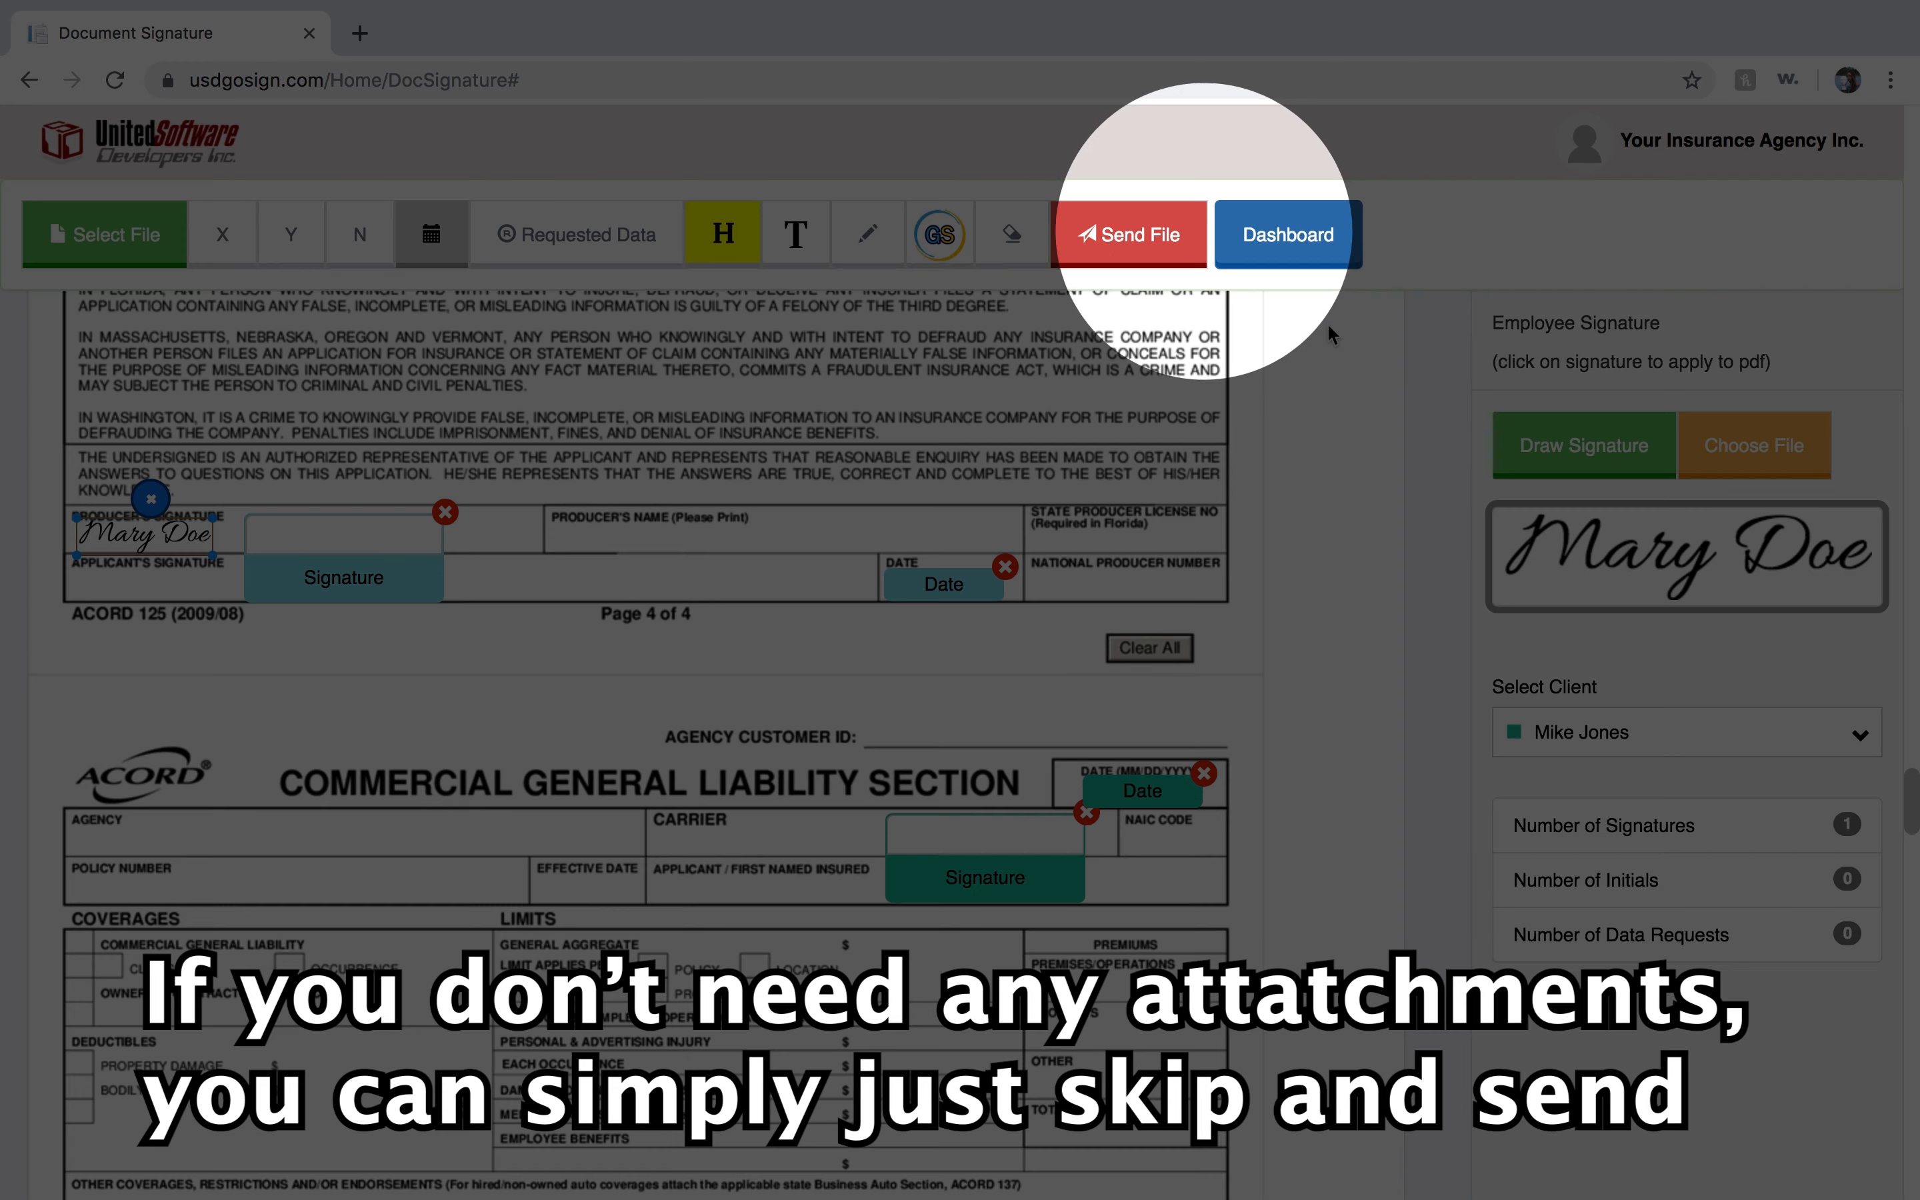
# Send the file to the signers without requesting any attachments.
pyautogui.click(1135, 239)
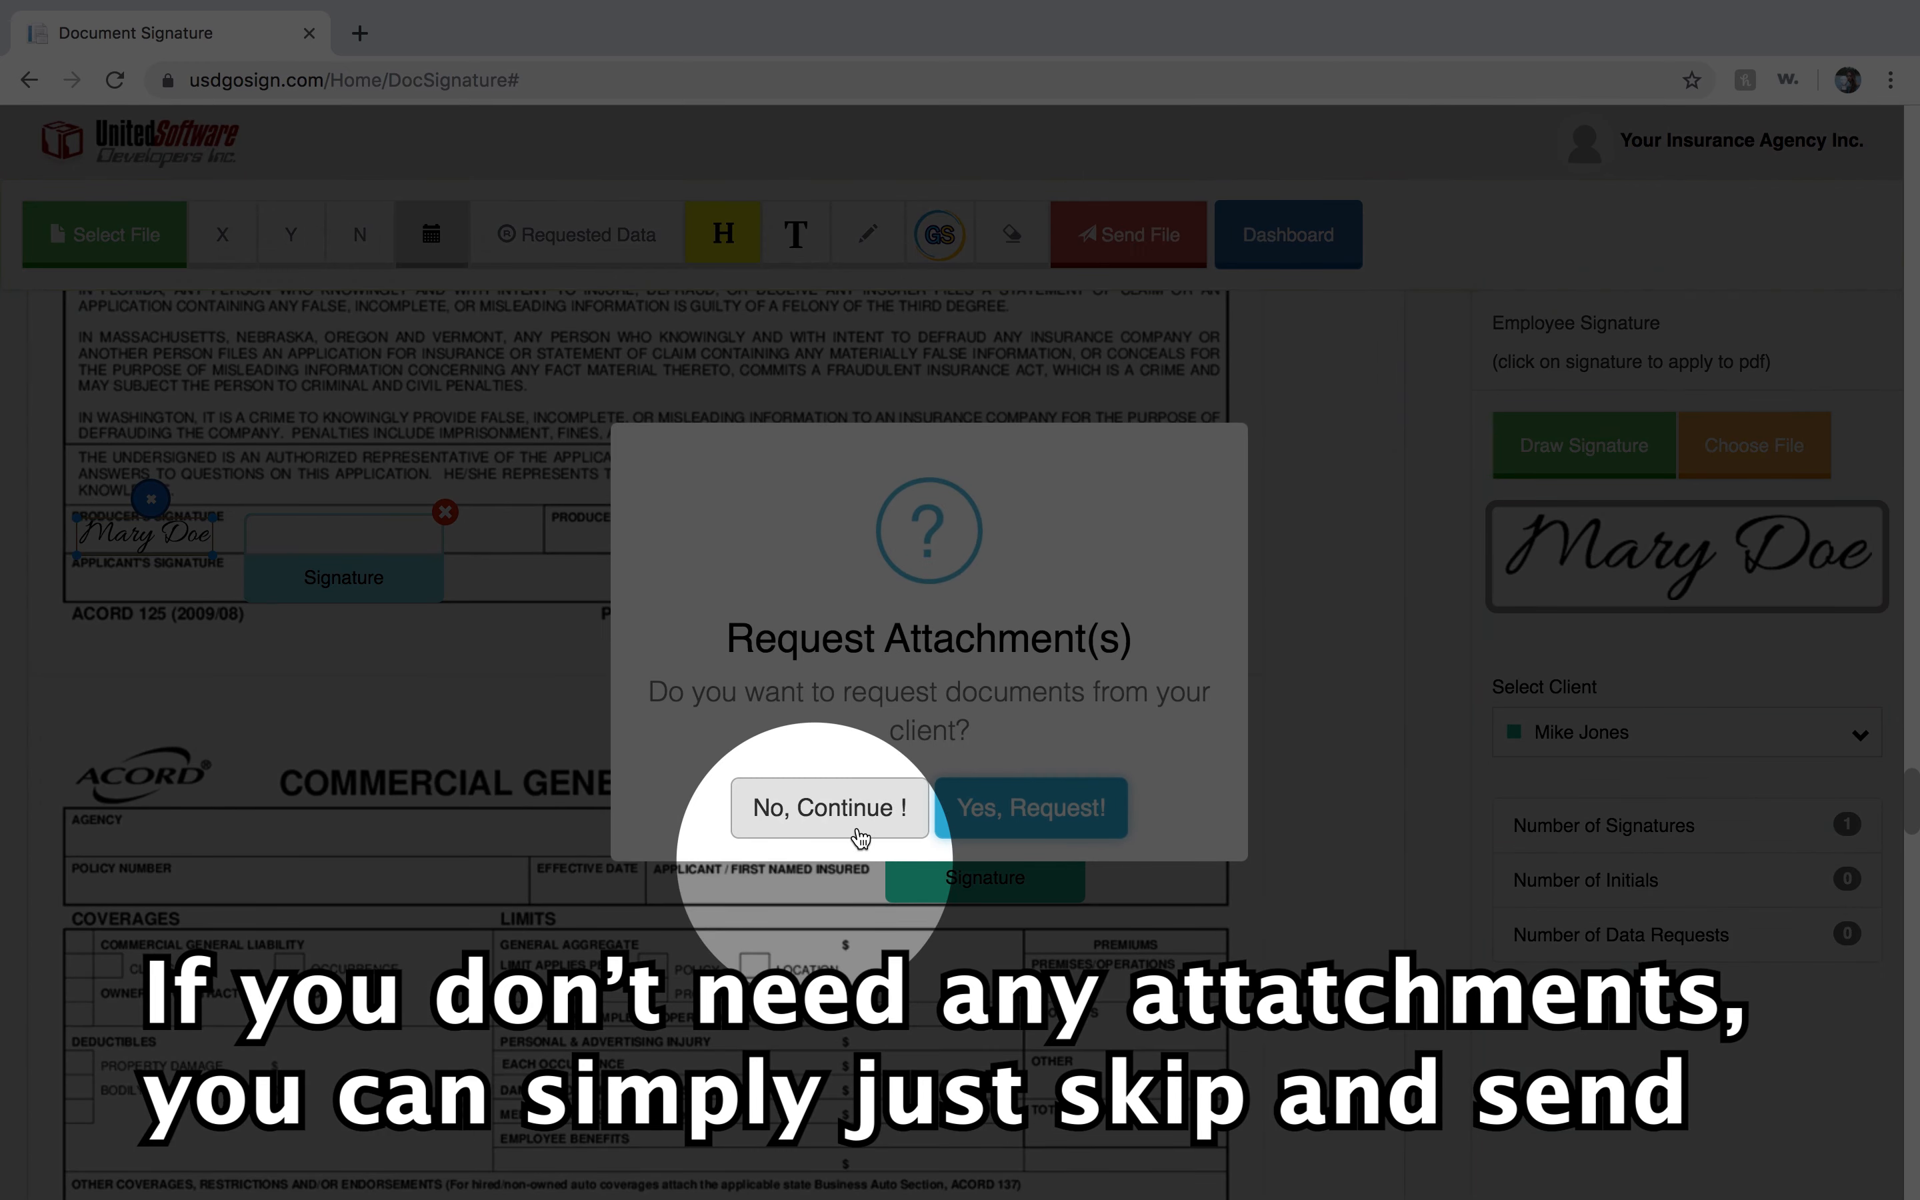
pyautogui.click(835, 804)
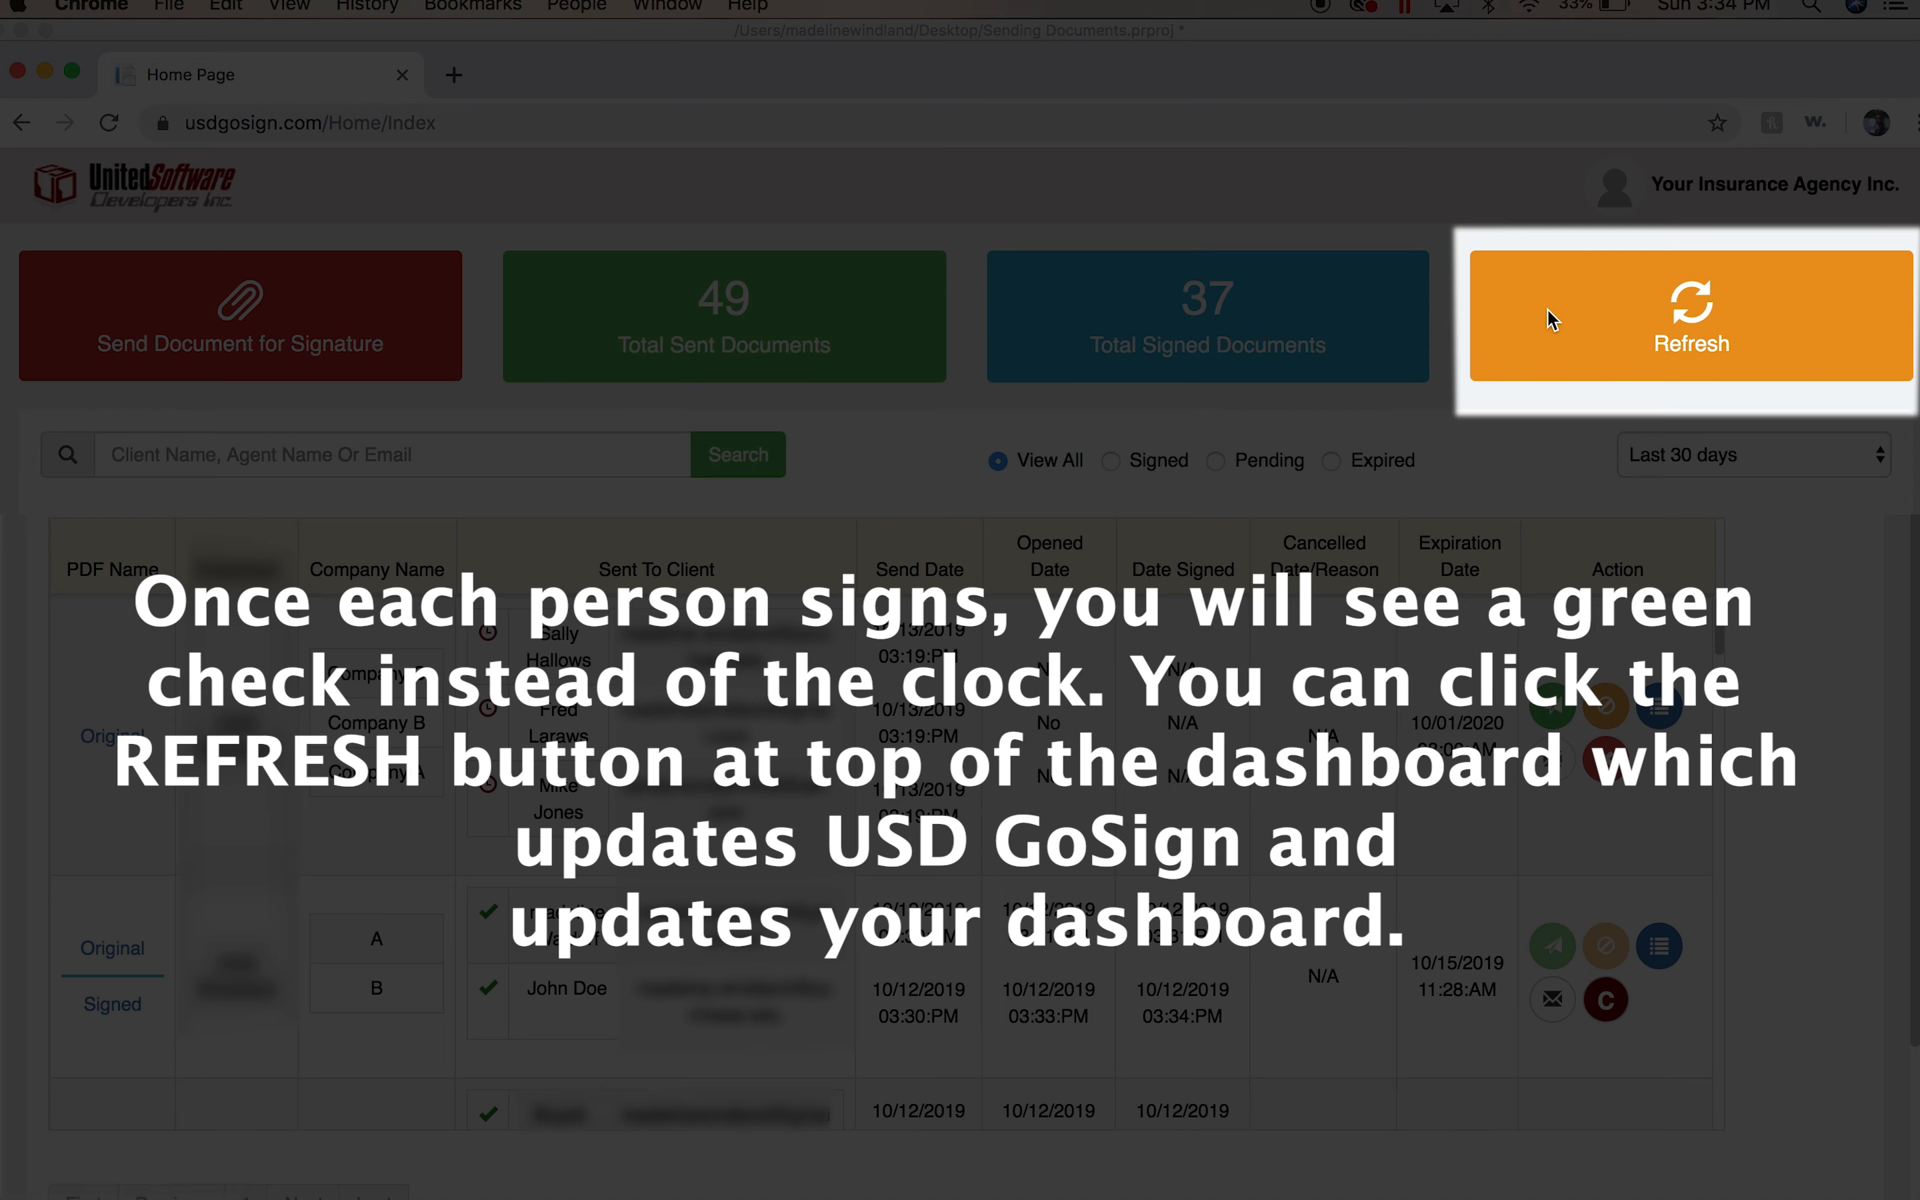
# Refresh the dashboard's document status.
pyautogui.click(1703, 301)
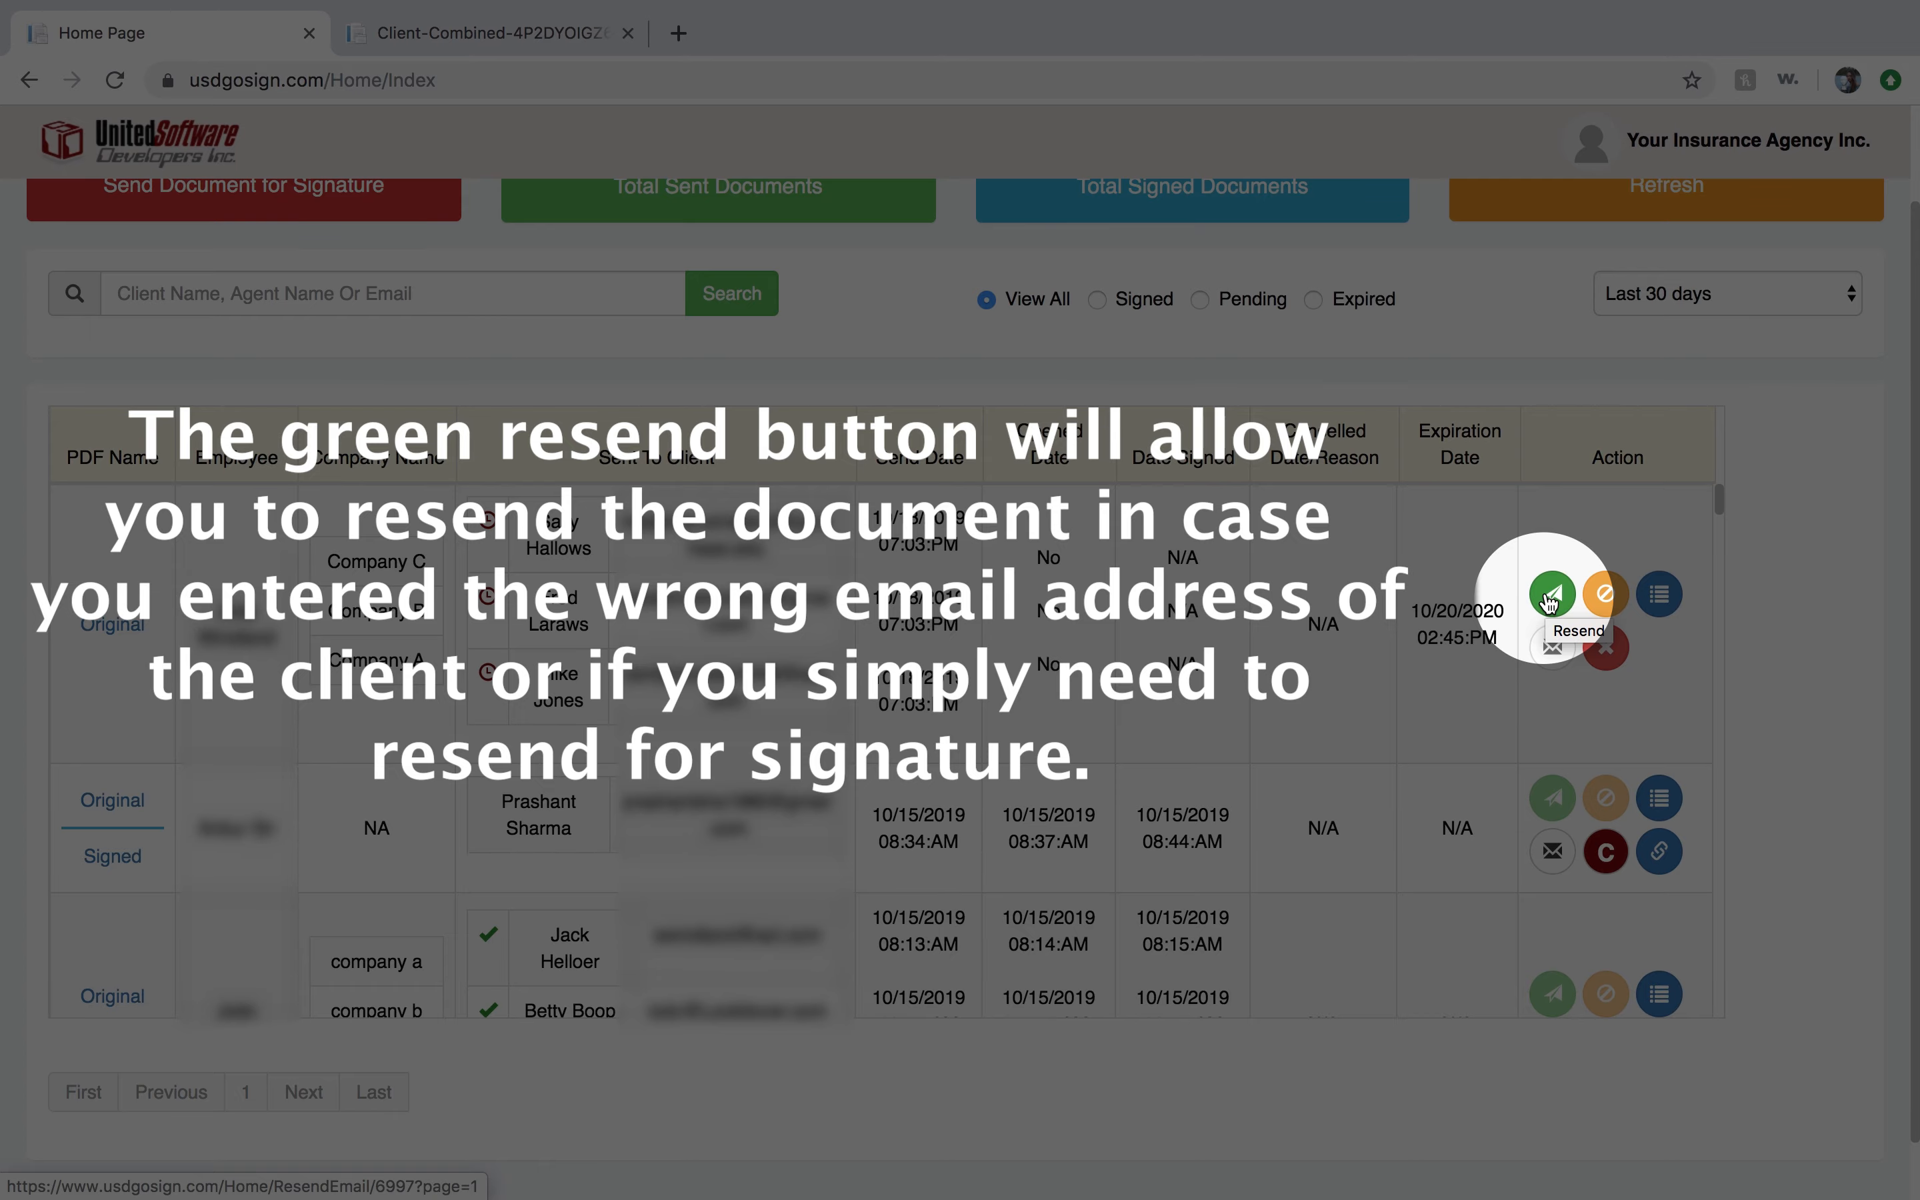
# Resend the combined document to the first signer after filling in her last name and selecting her.
pyautogui.click(1549, 600)
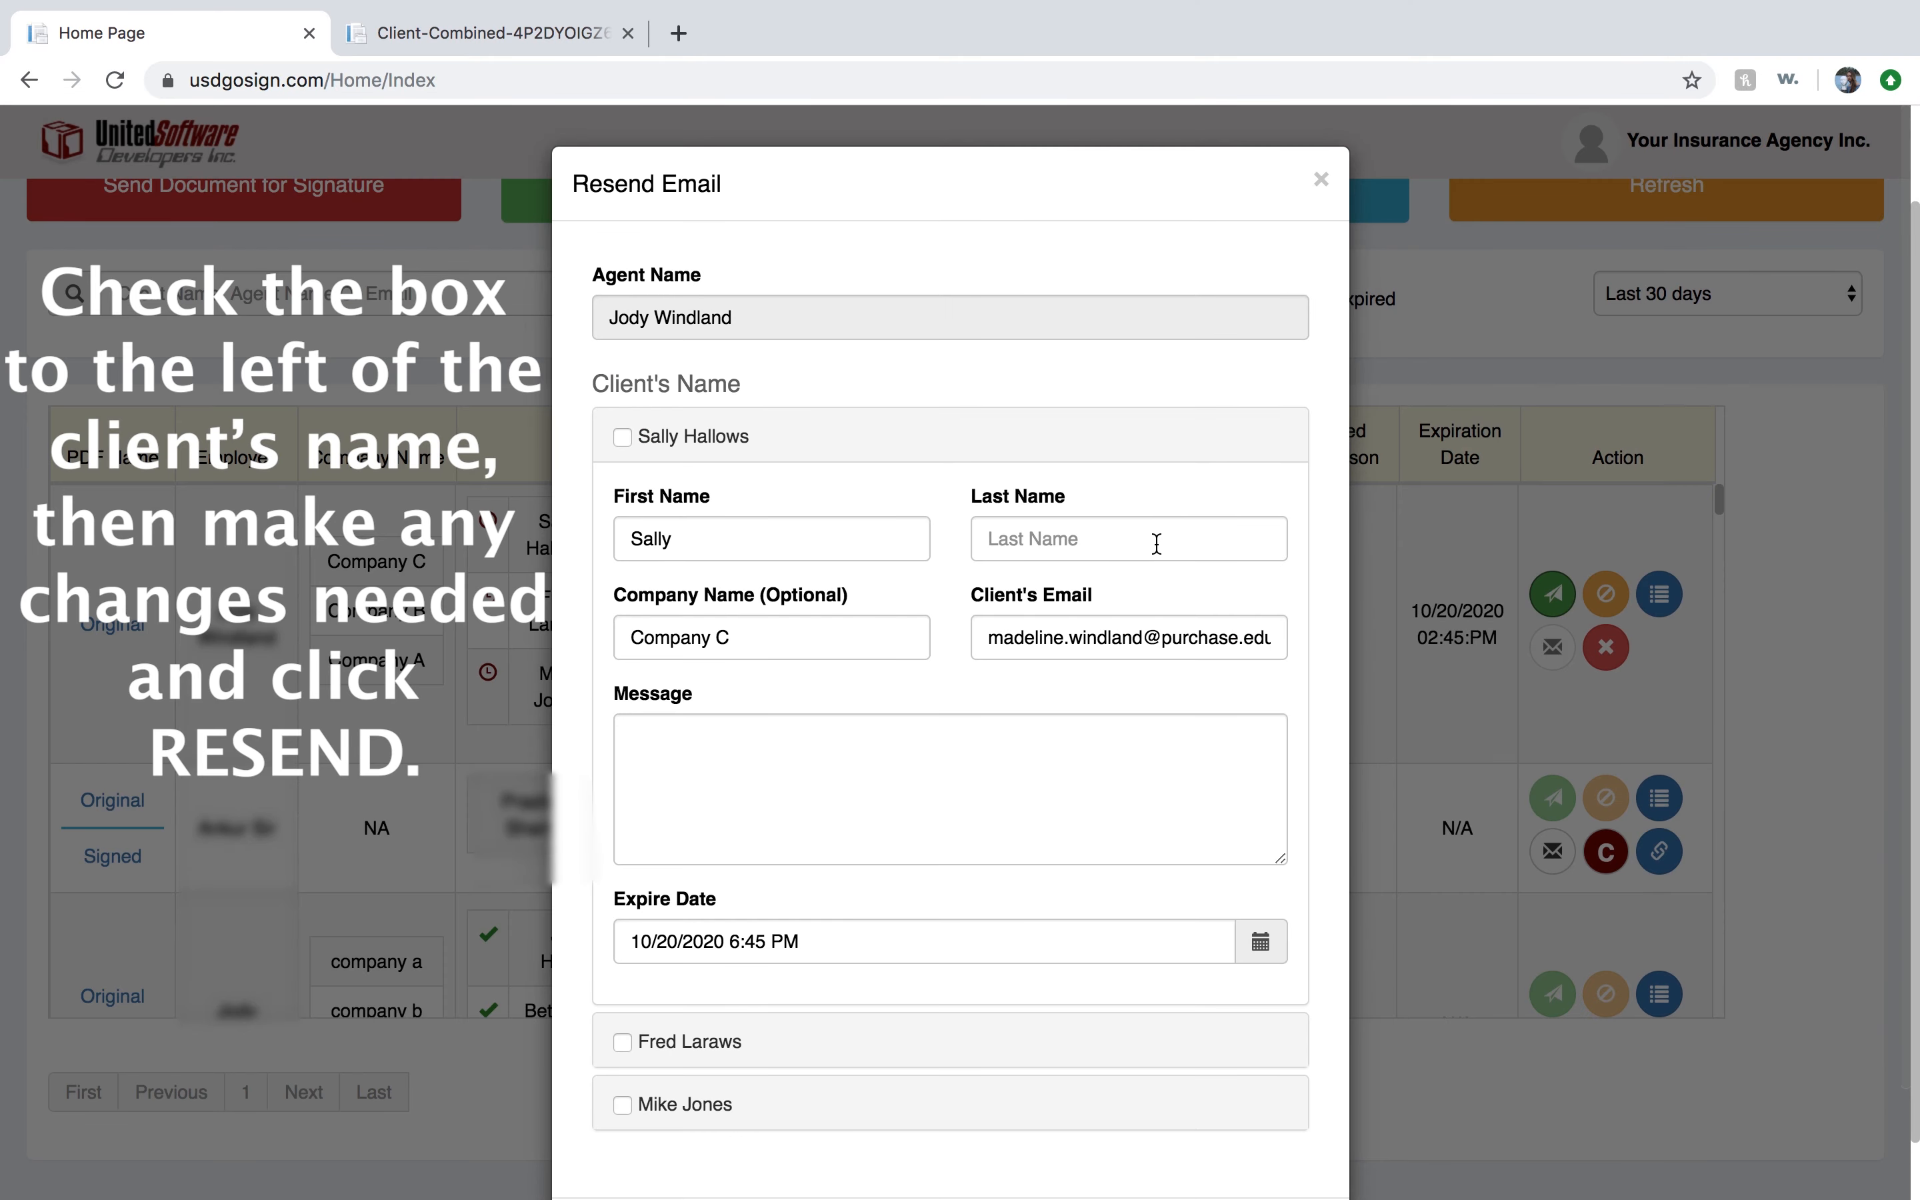
pyautogui.click(1157, 543)
pyautogui.write('Hallows')
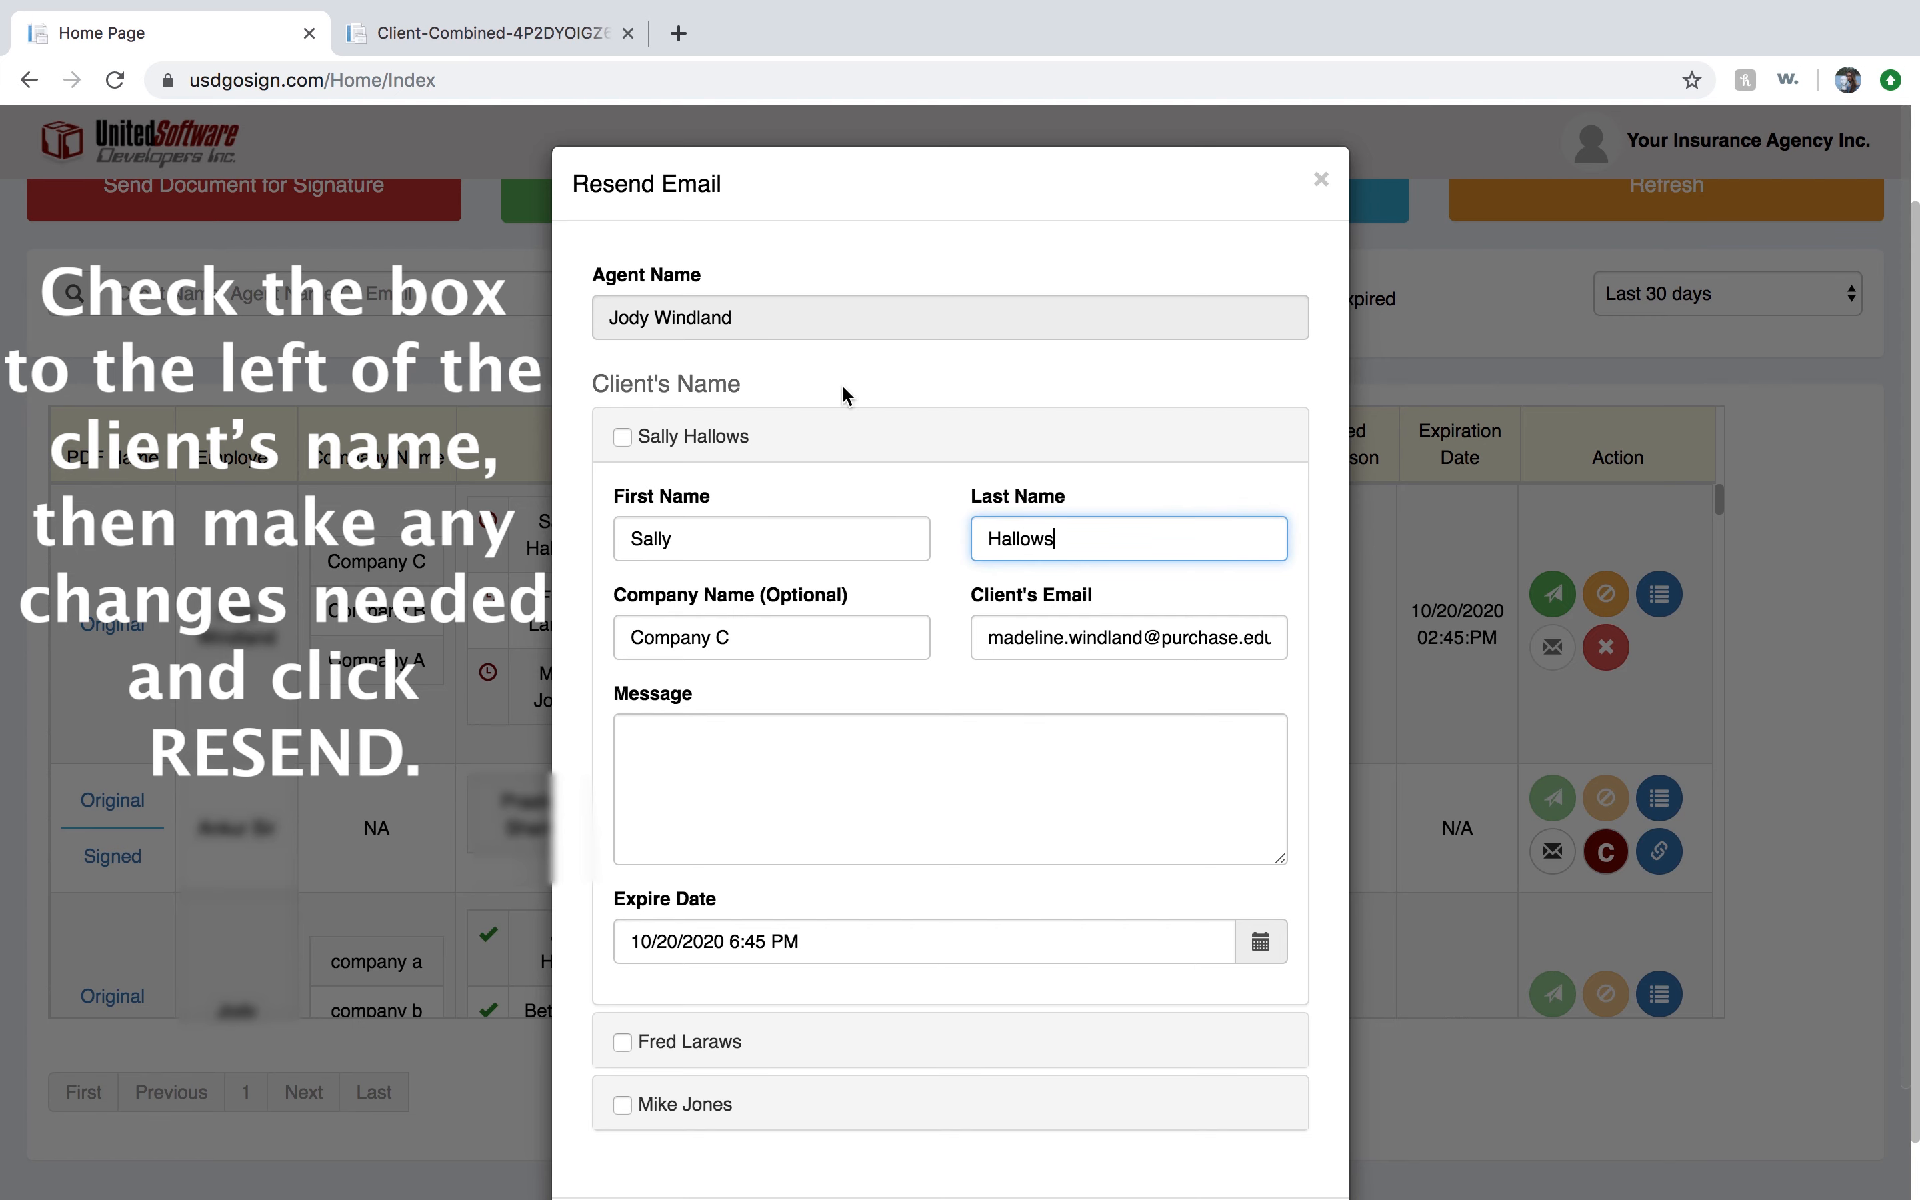
pyautogui.click(622, 435)
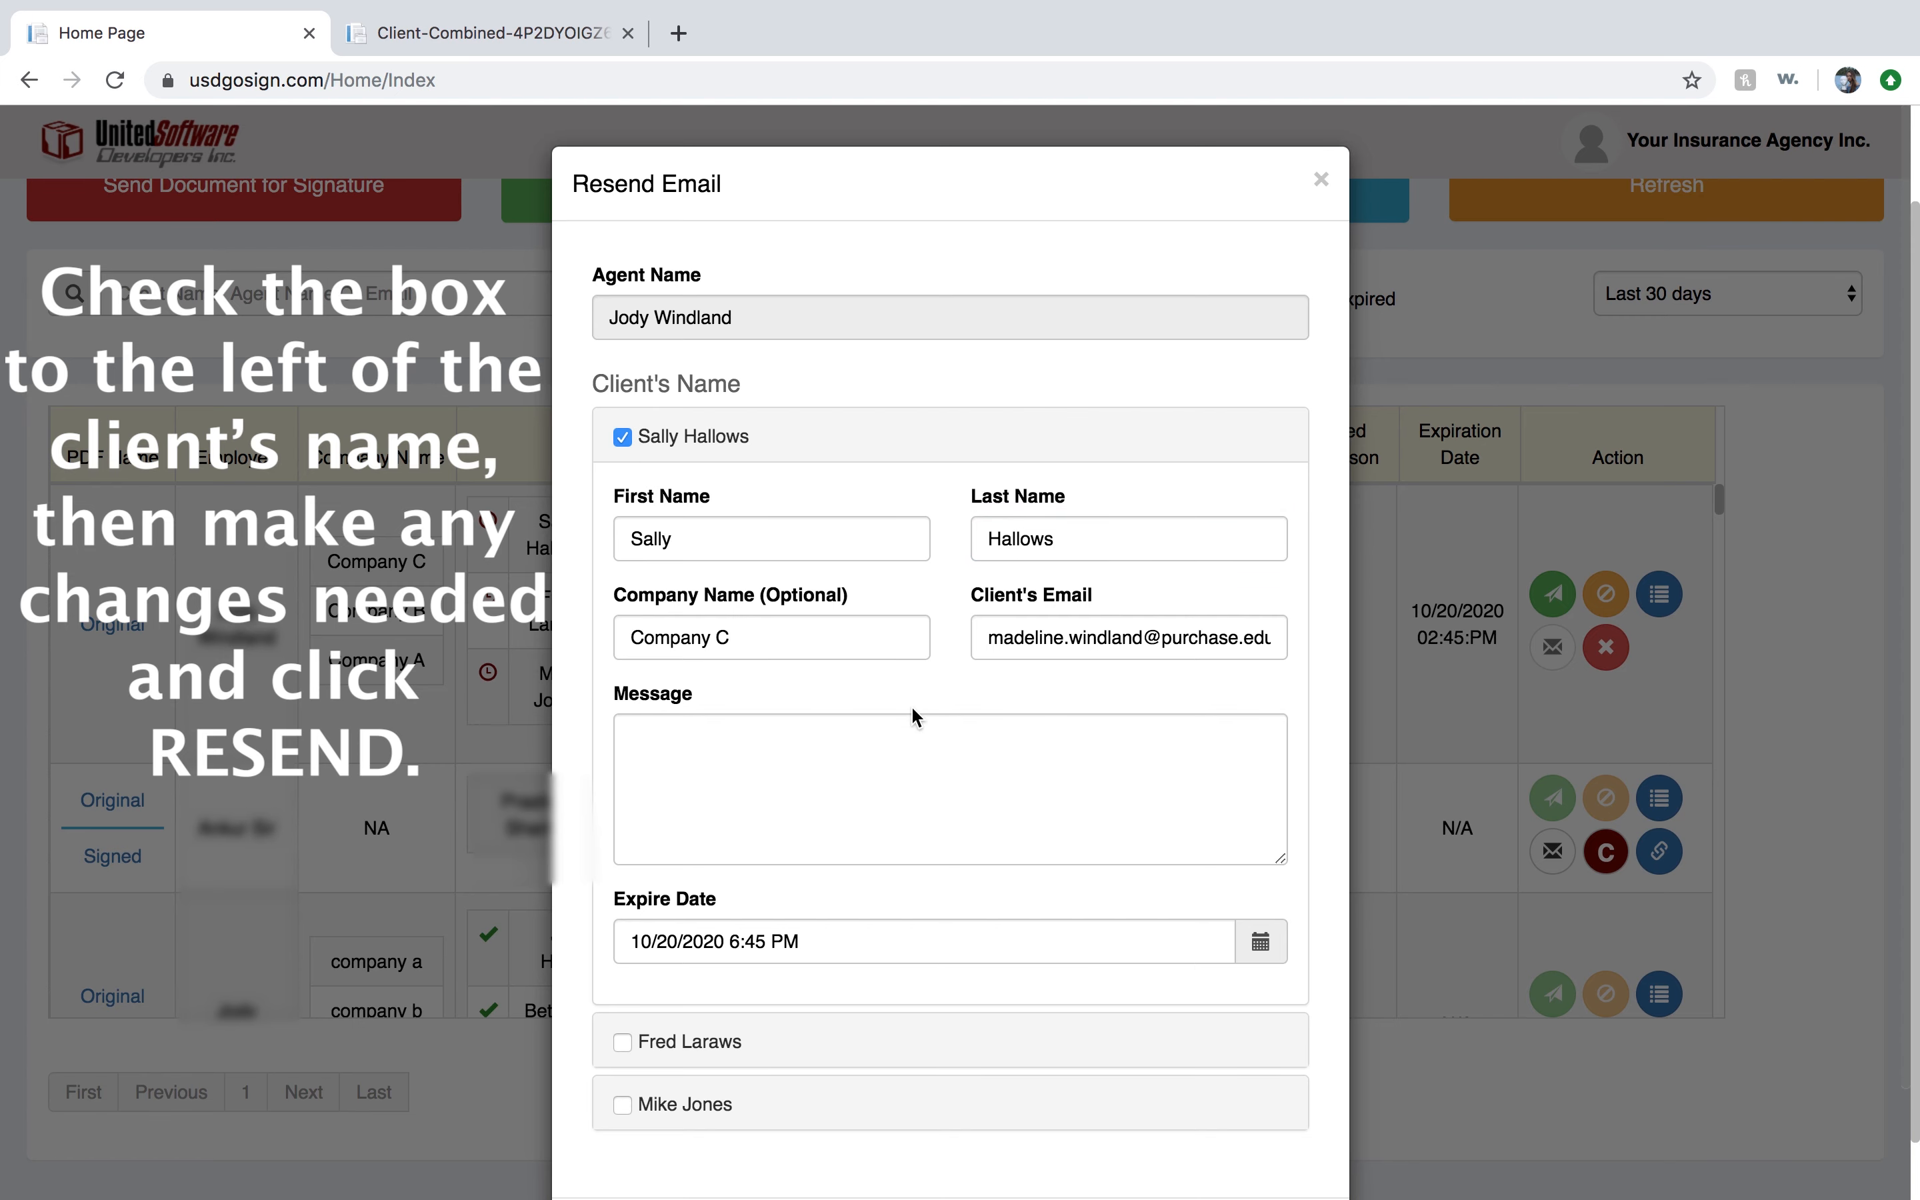
pyautogui.scroll(-1, 913, 716)
pyautogui.scroll(-1, 914, 716)
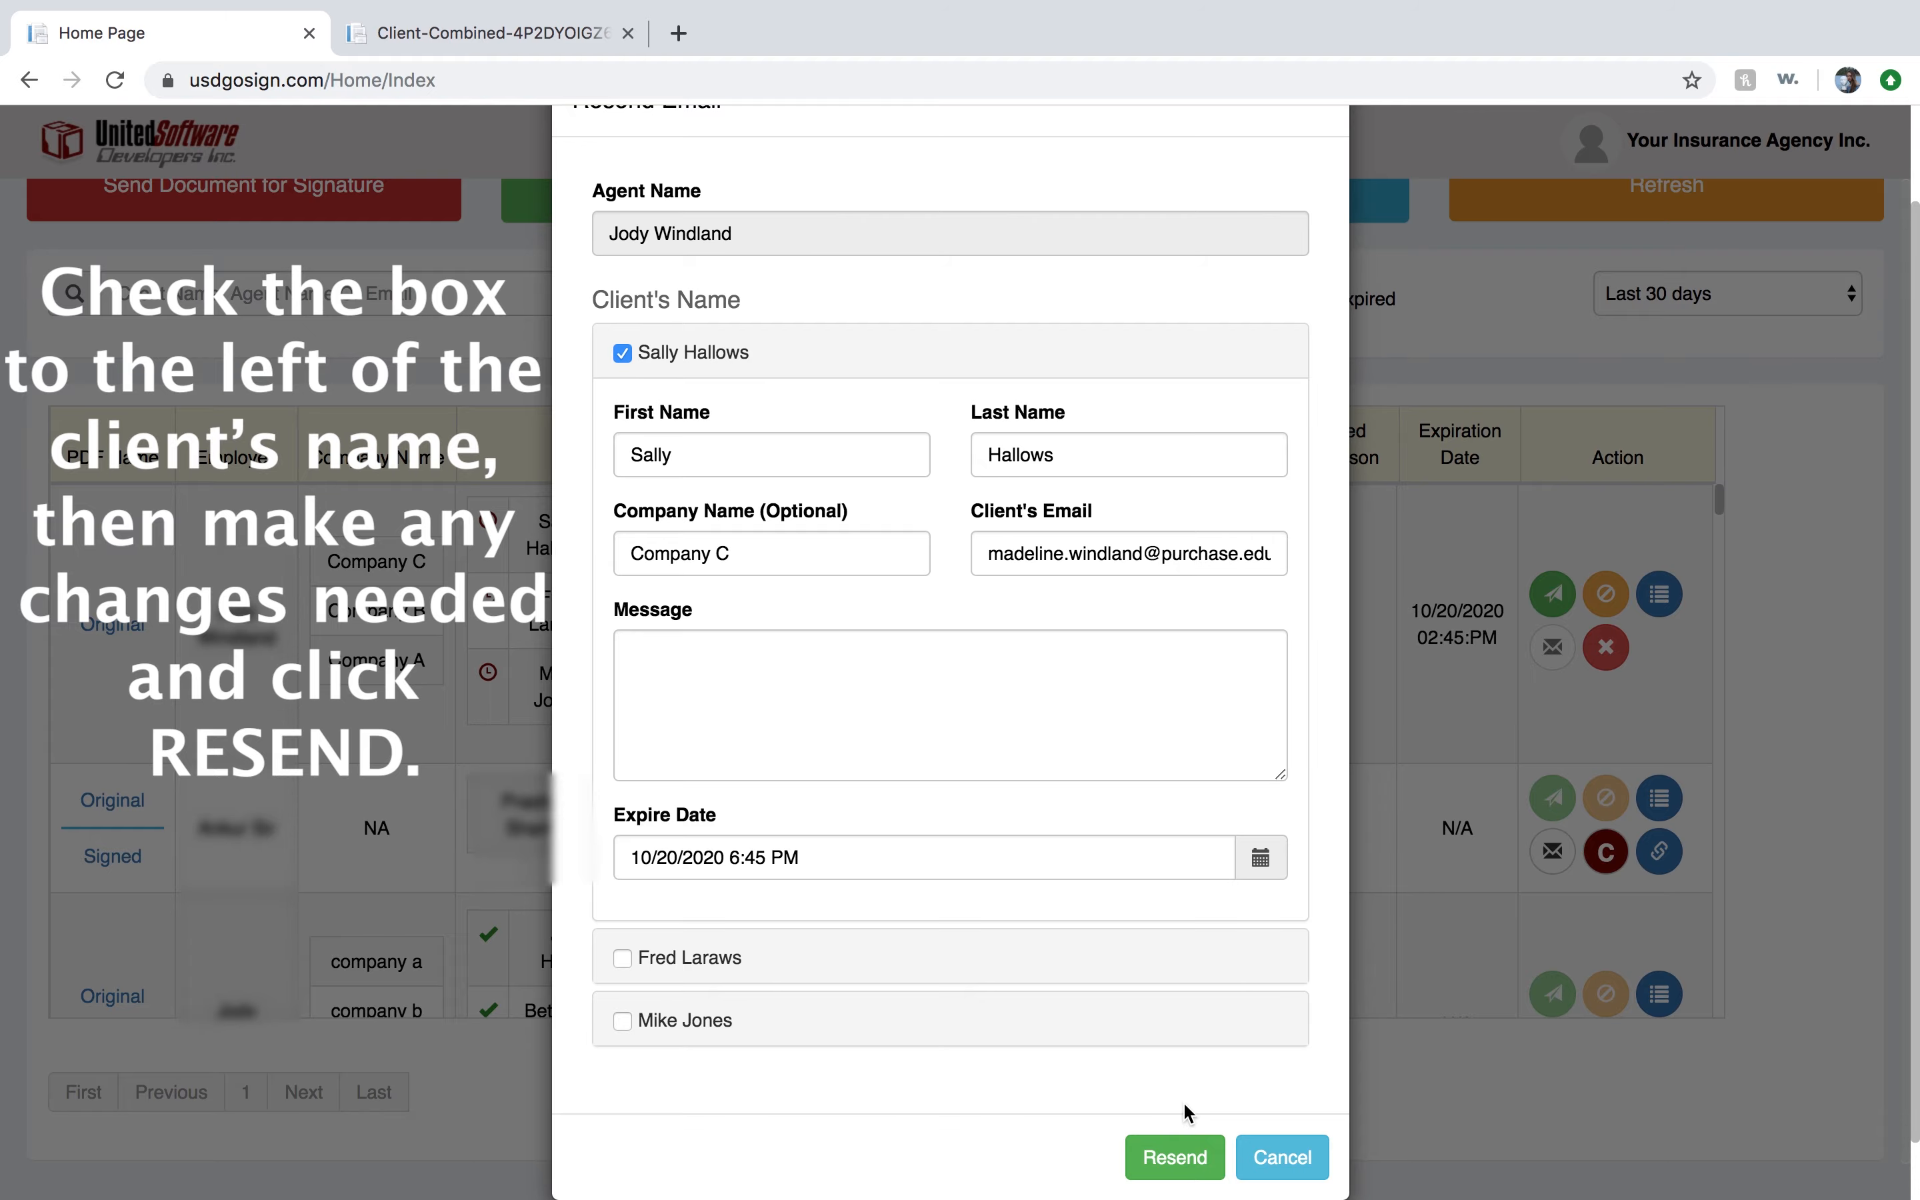
pyautogui.click(1173, 1158)
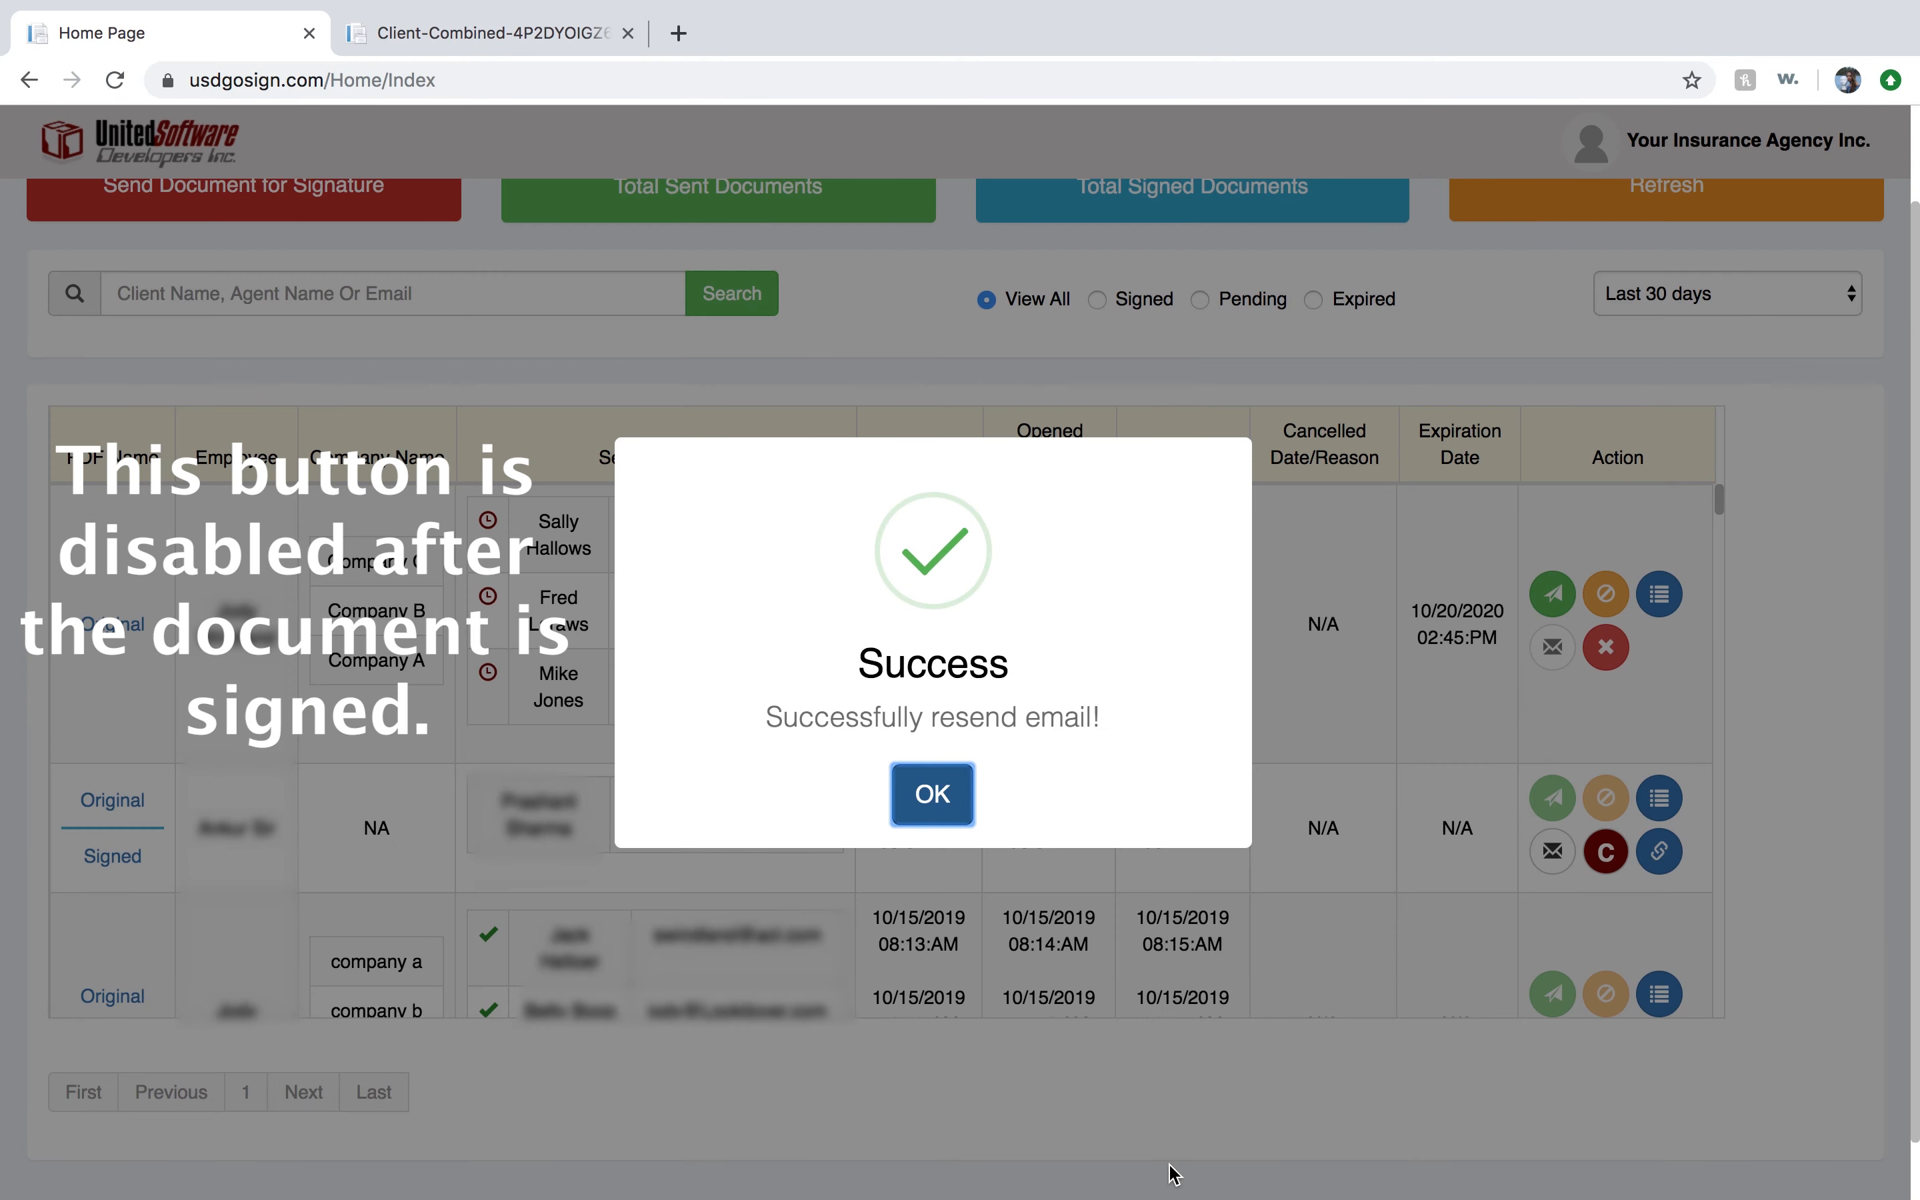
# Dismiss the resend confirmation, then open and close the pending combined document's activity log.
pyautogui.click(928, 796)
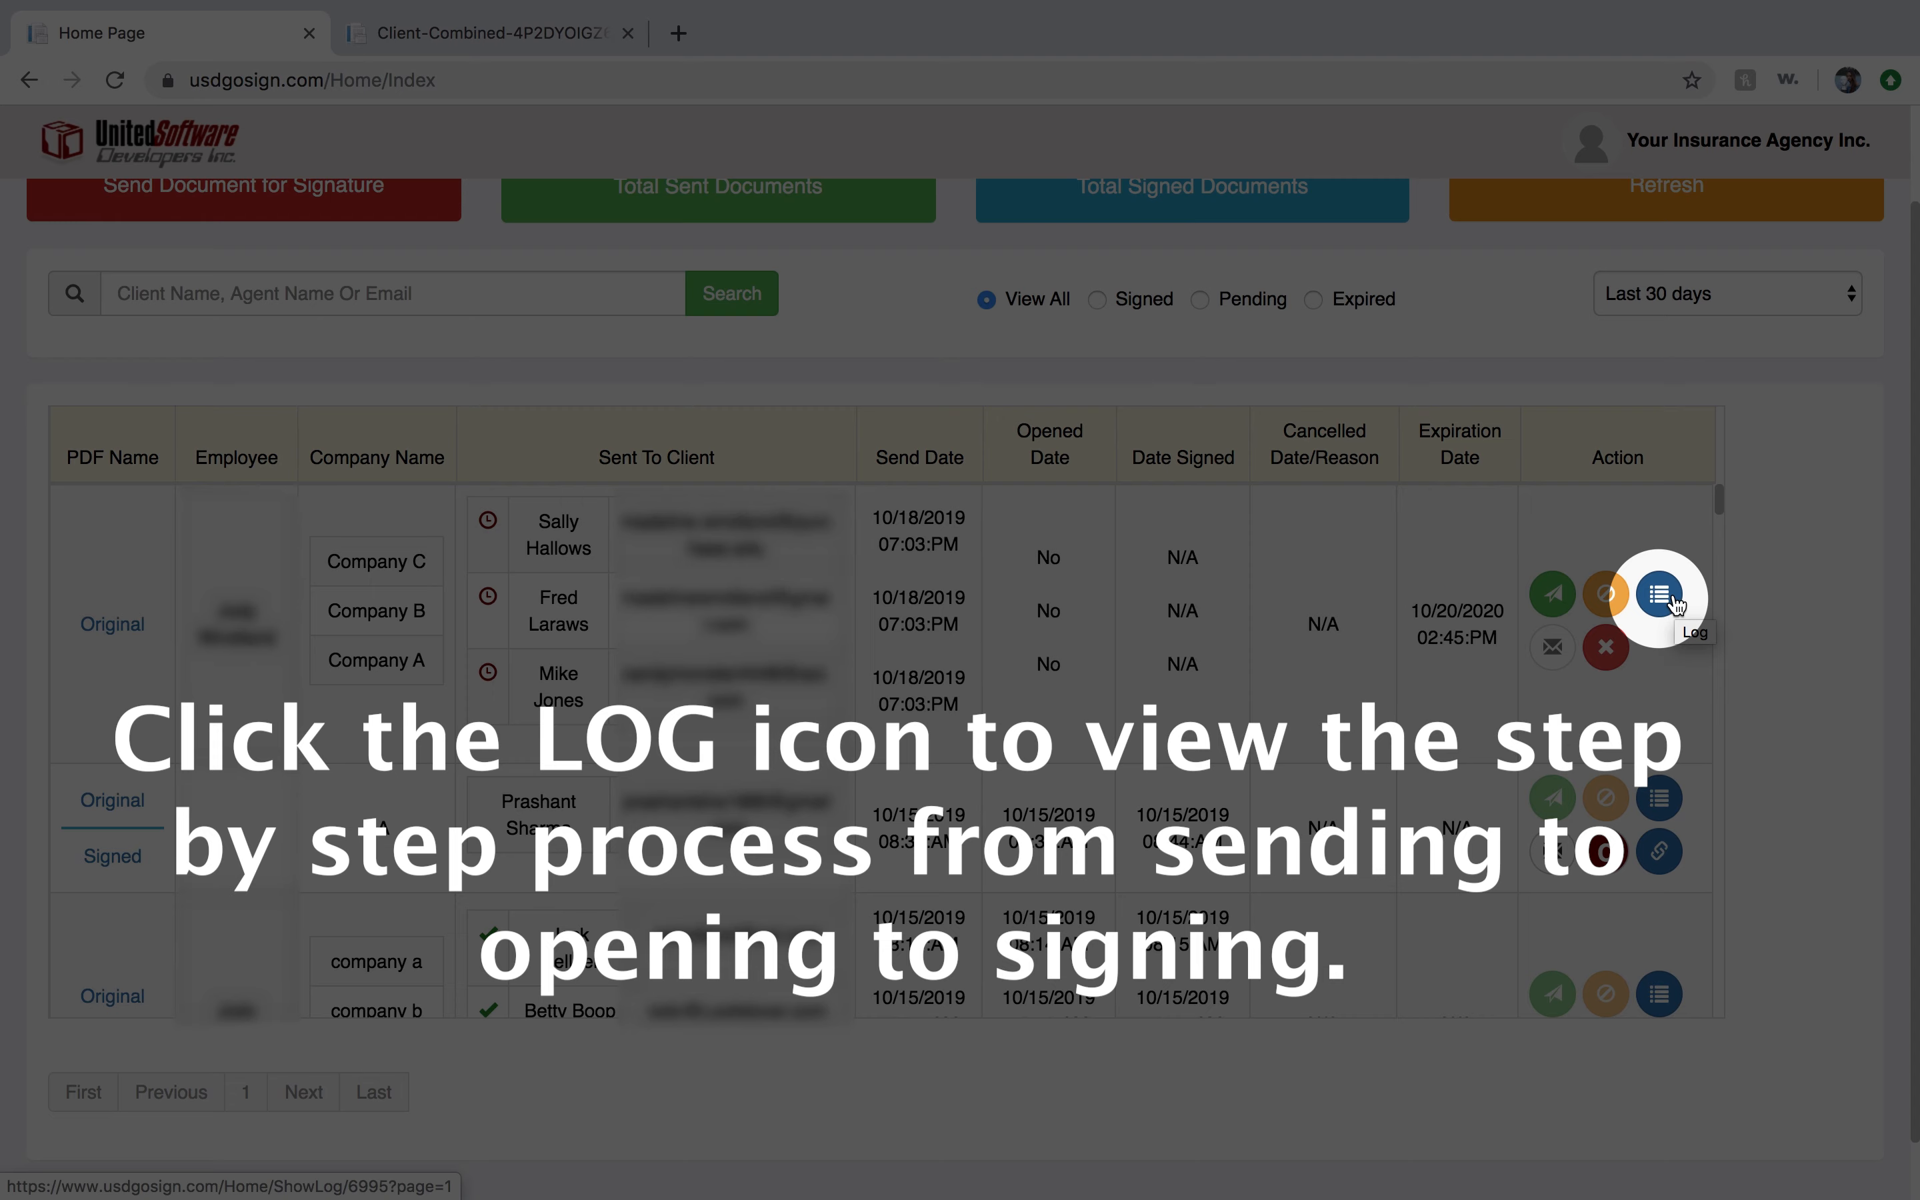
pyautogui.click(1660, 595)
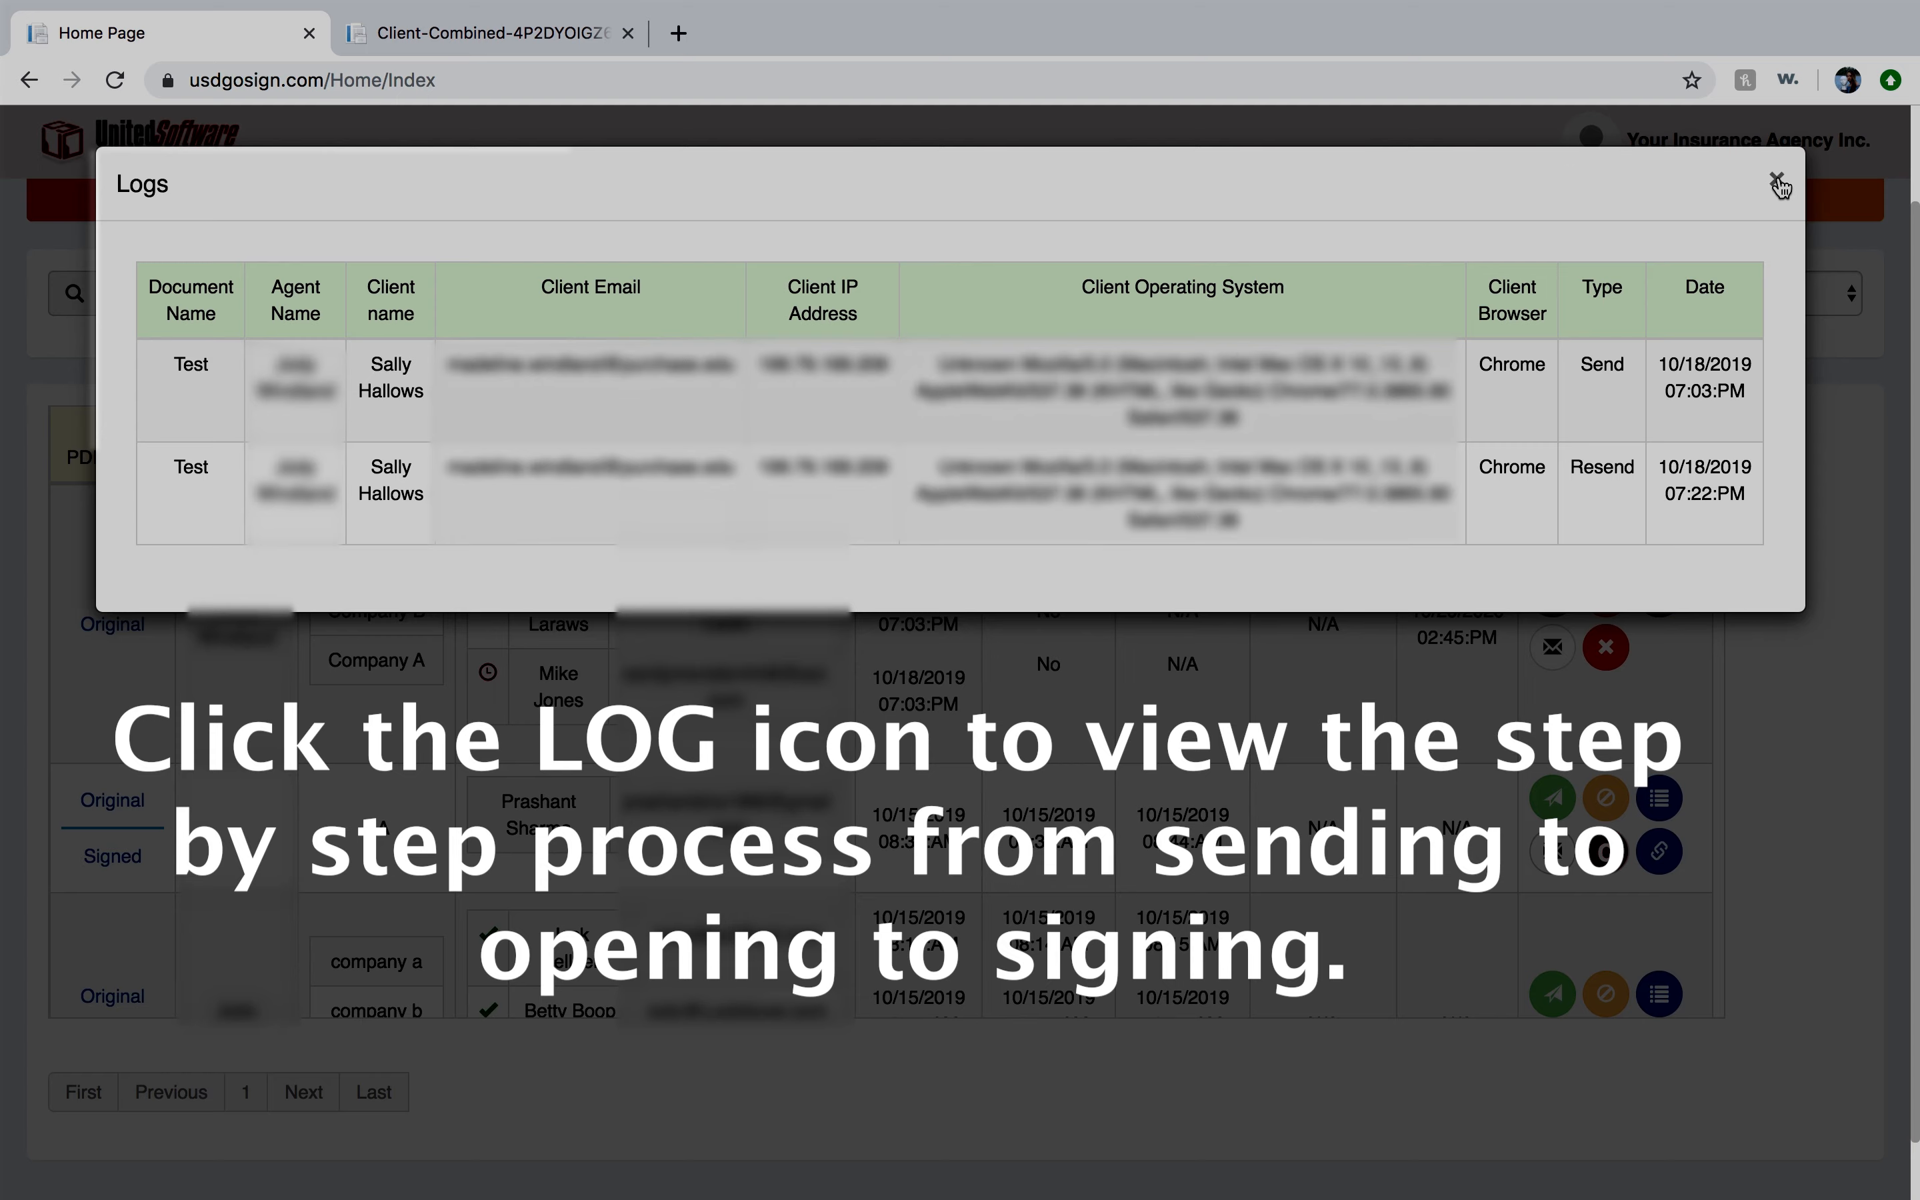
pyautogui.click(1777, 181)
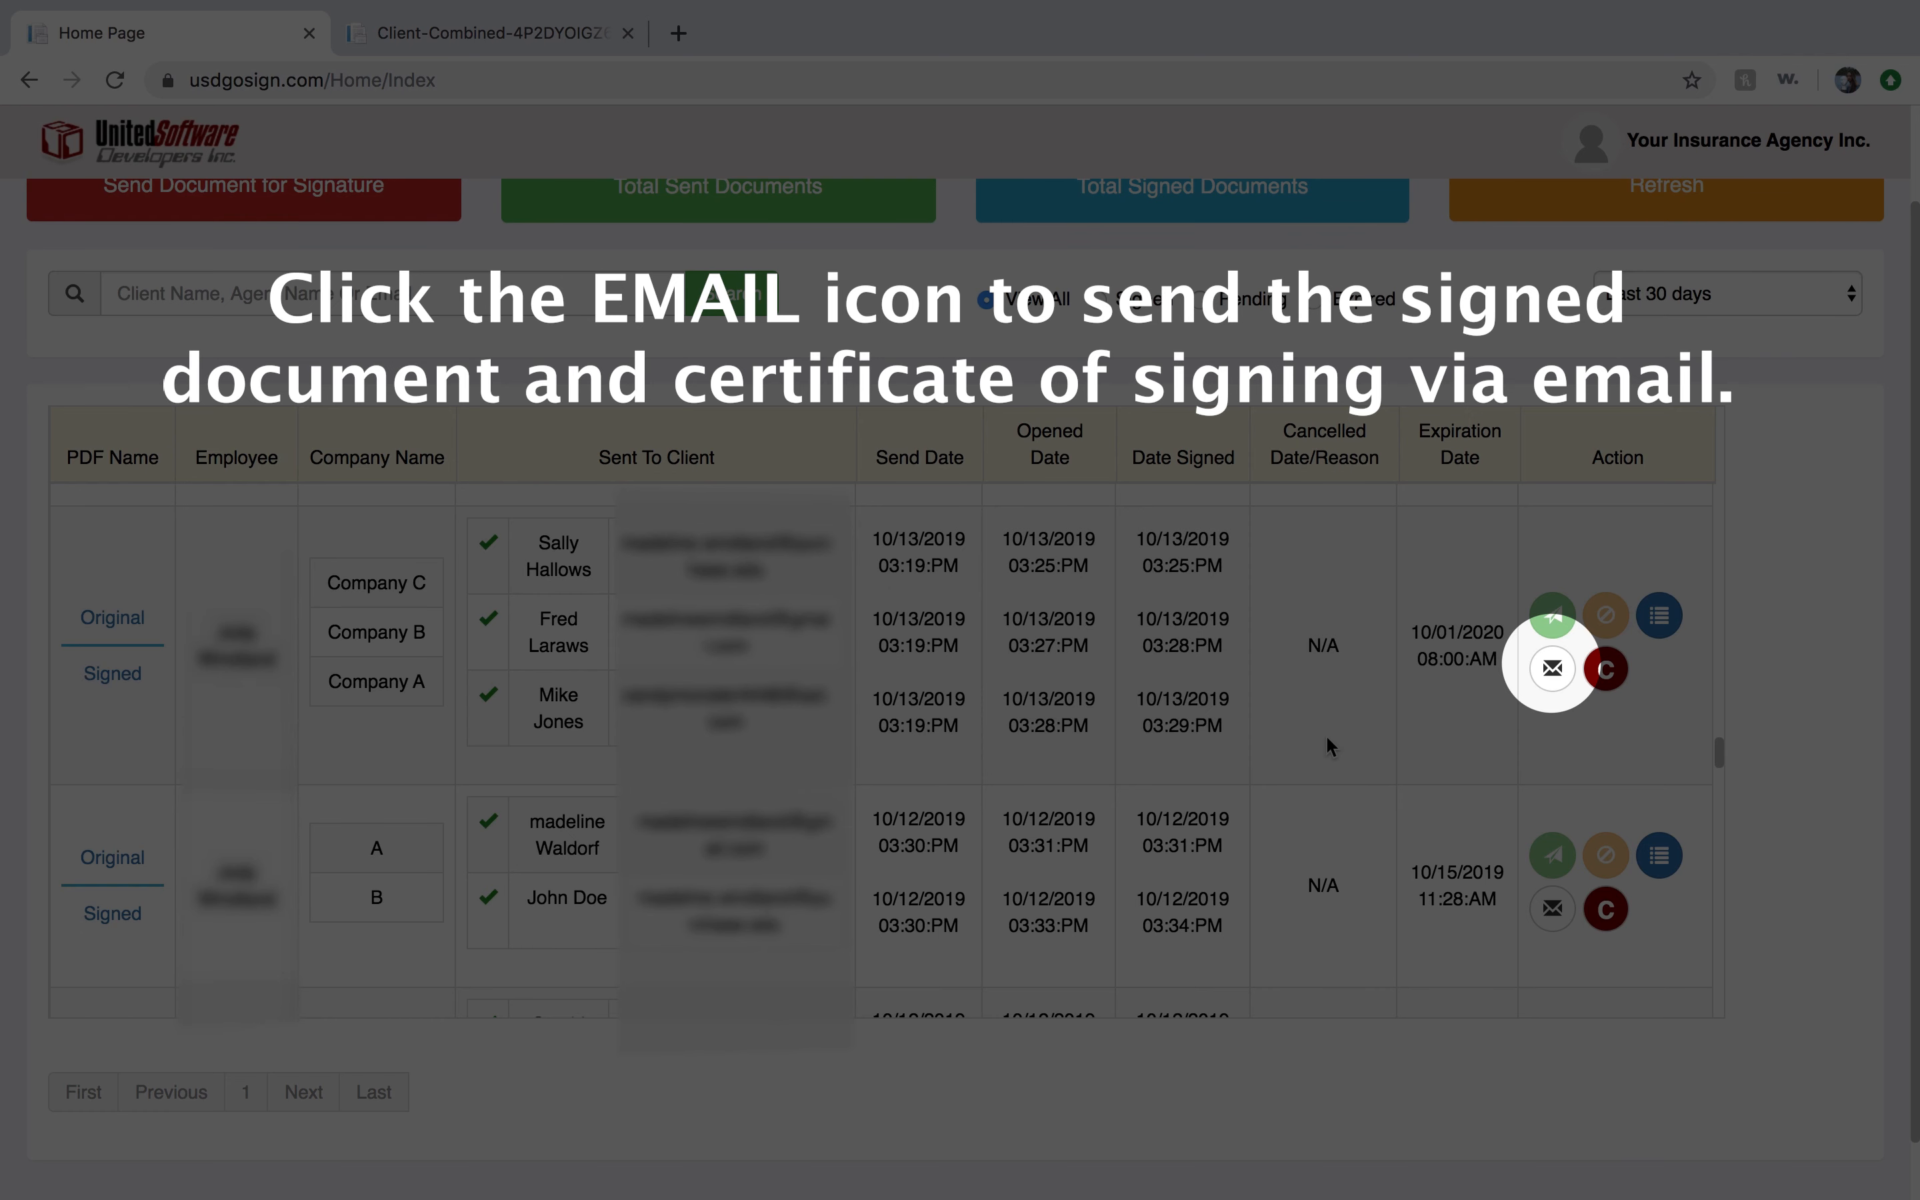
# Open the email dialog for the signed combined document, view its Records tab, and close the dialog.
pyautogui.click(1549, 671)
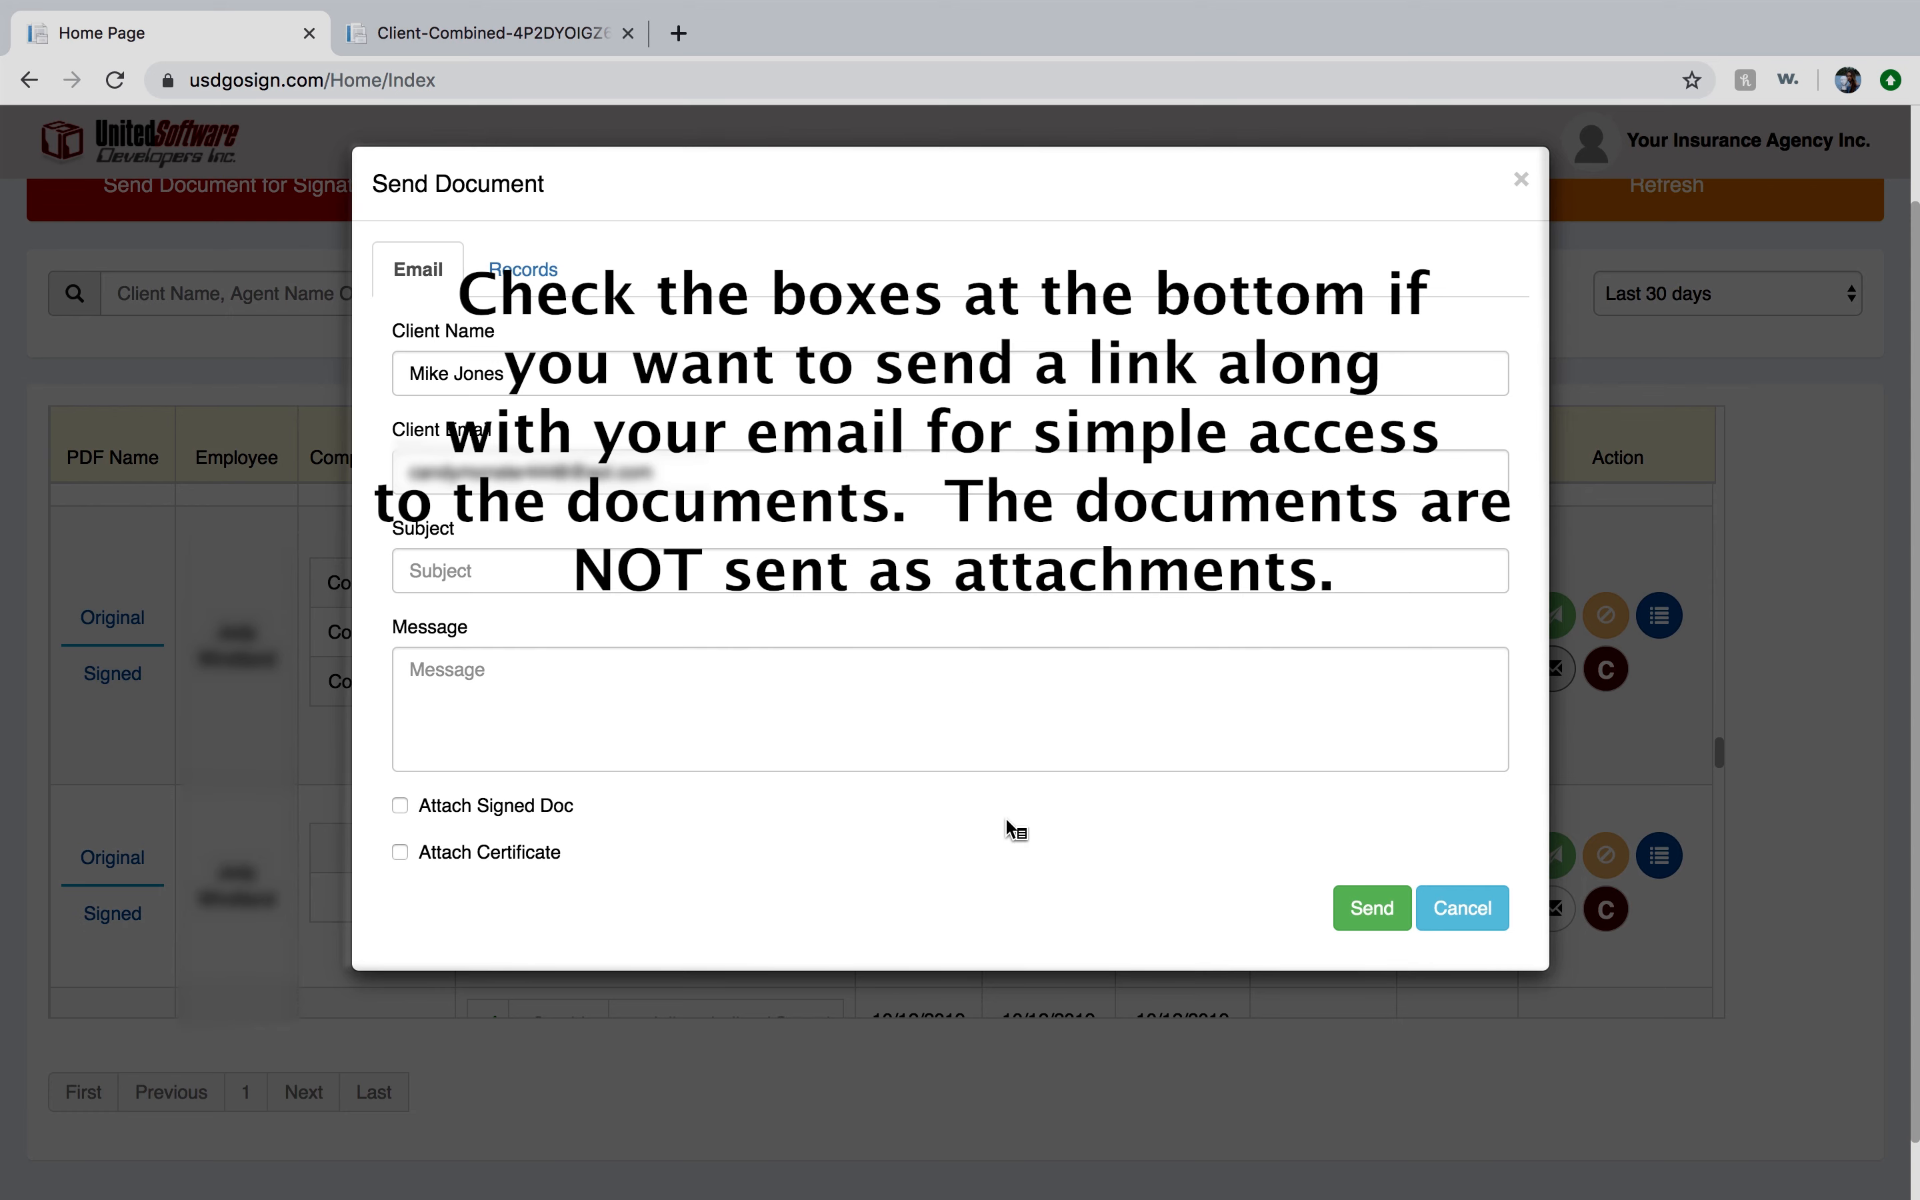
pyautogui.scroll(-2, 1007, 830)
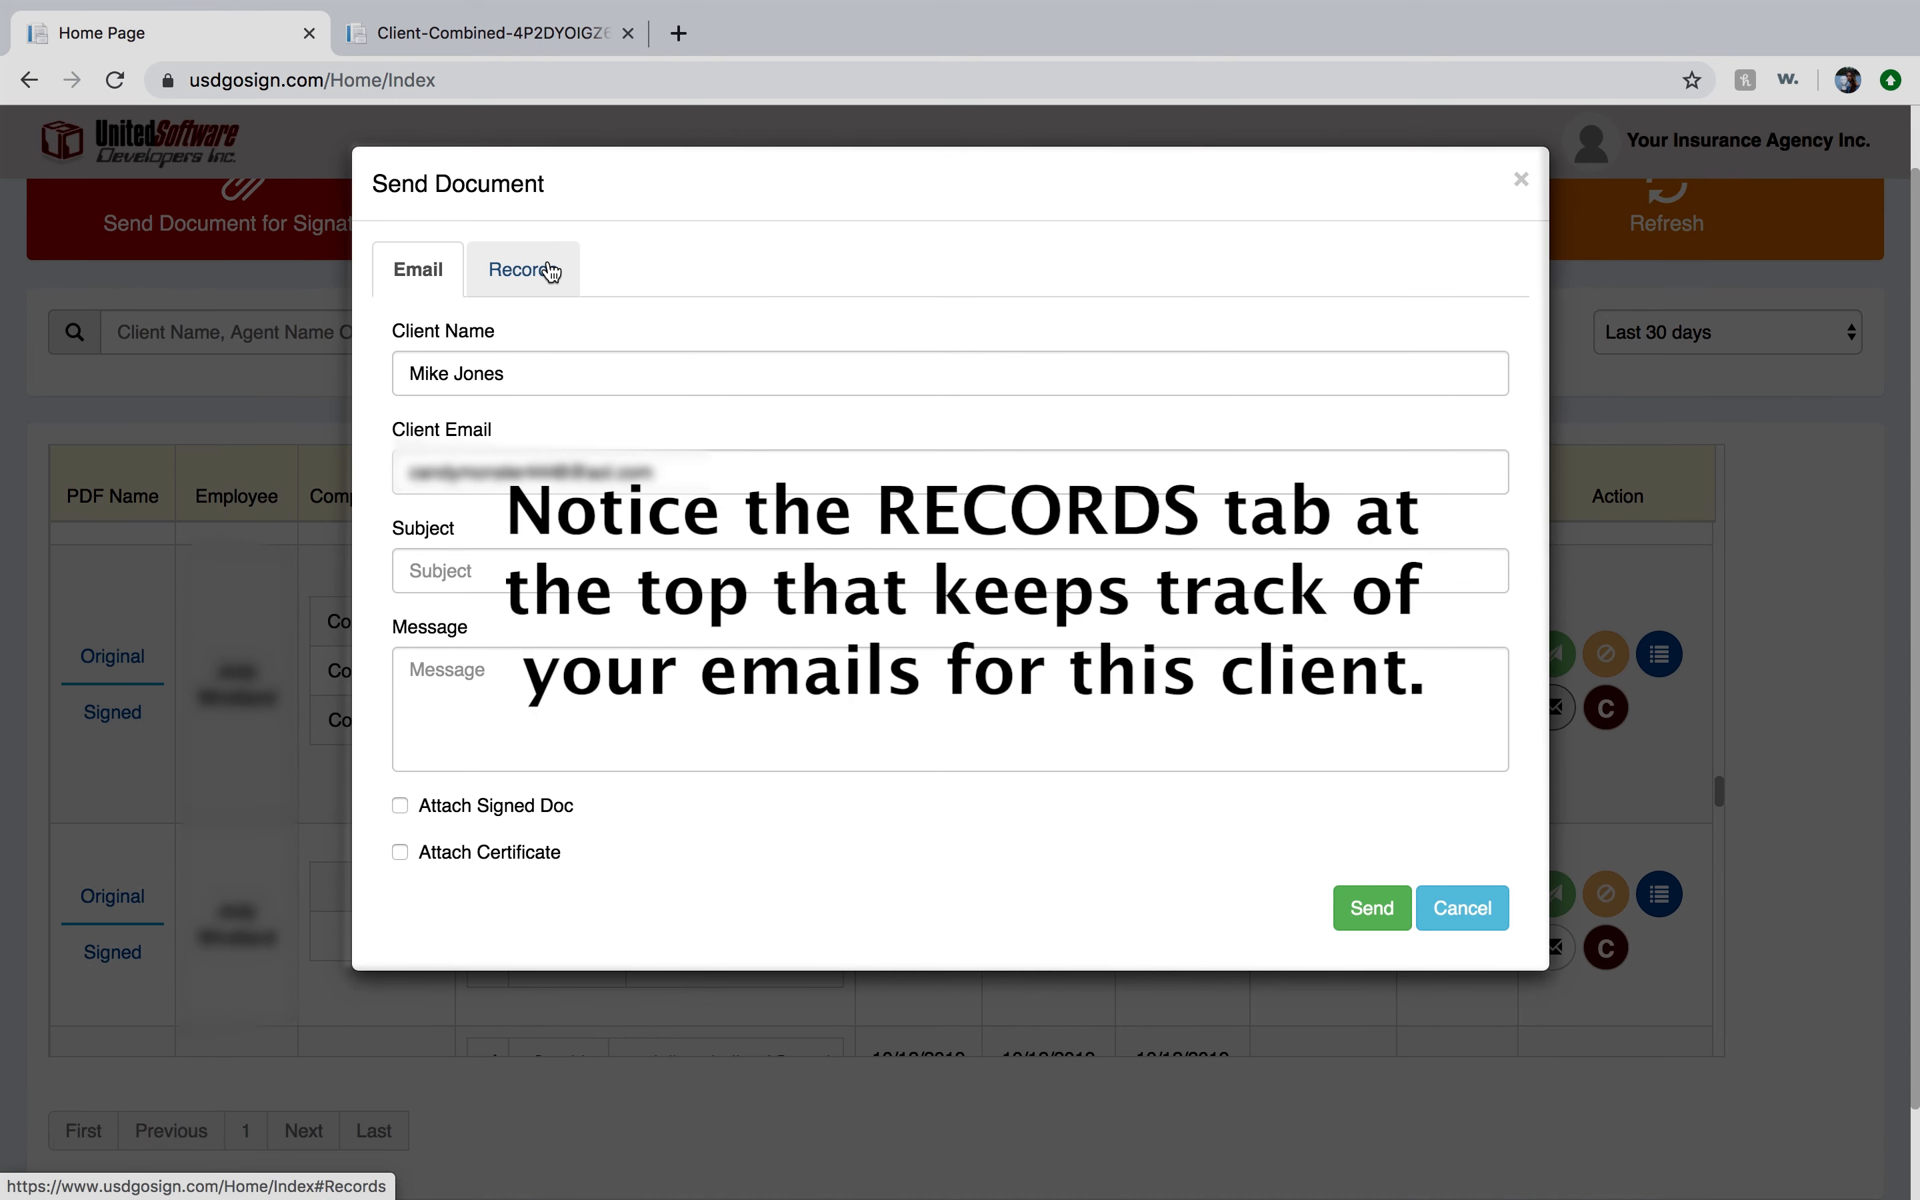
pyautogui.click(552, 271)
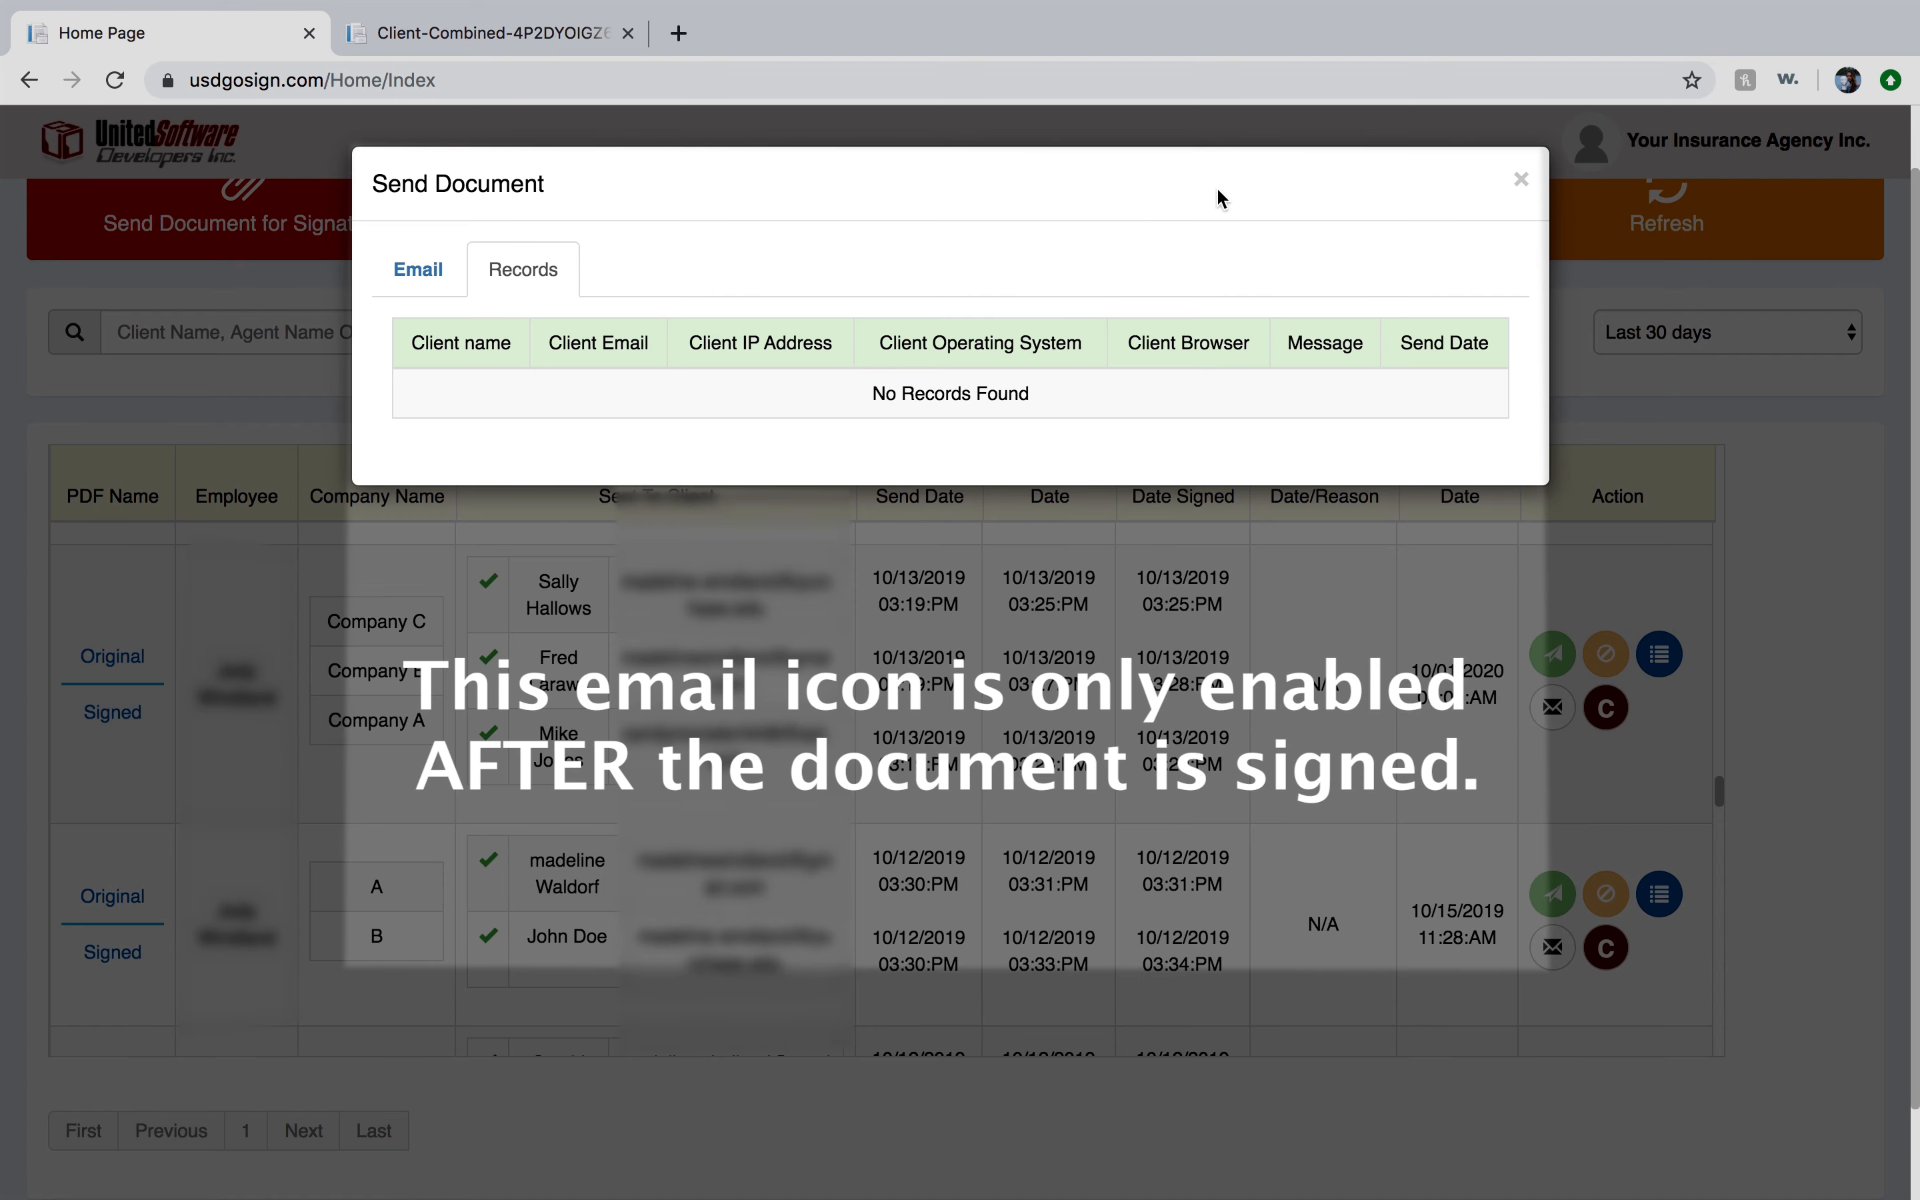
pyautogui.click(1523, 184)
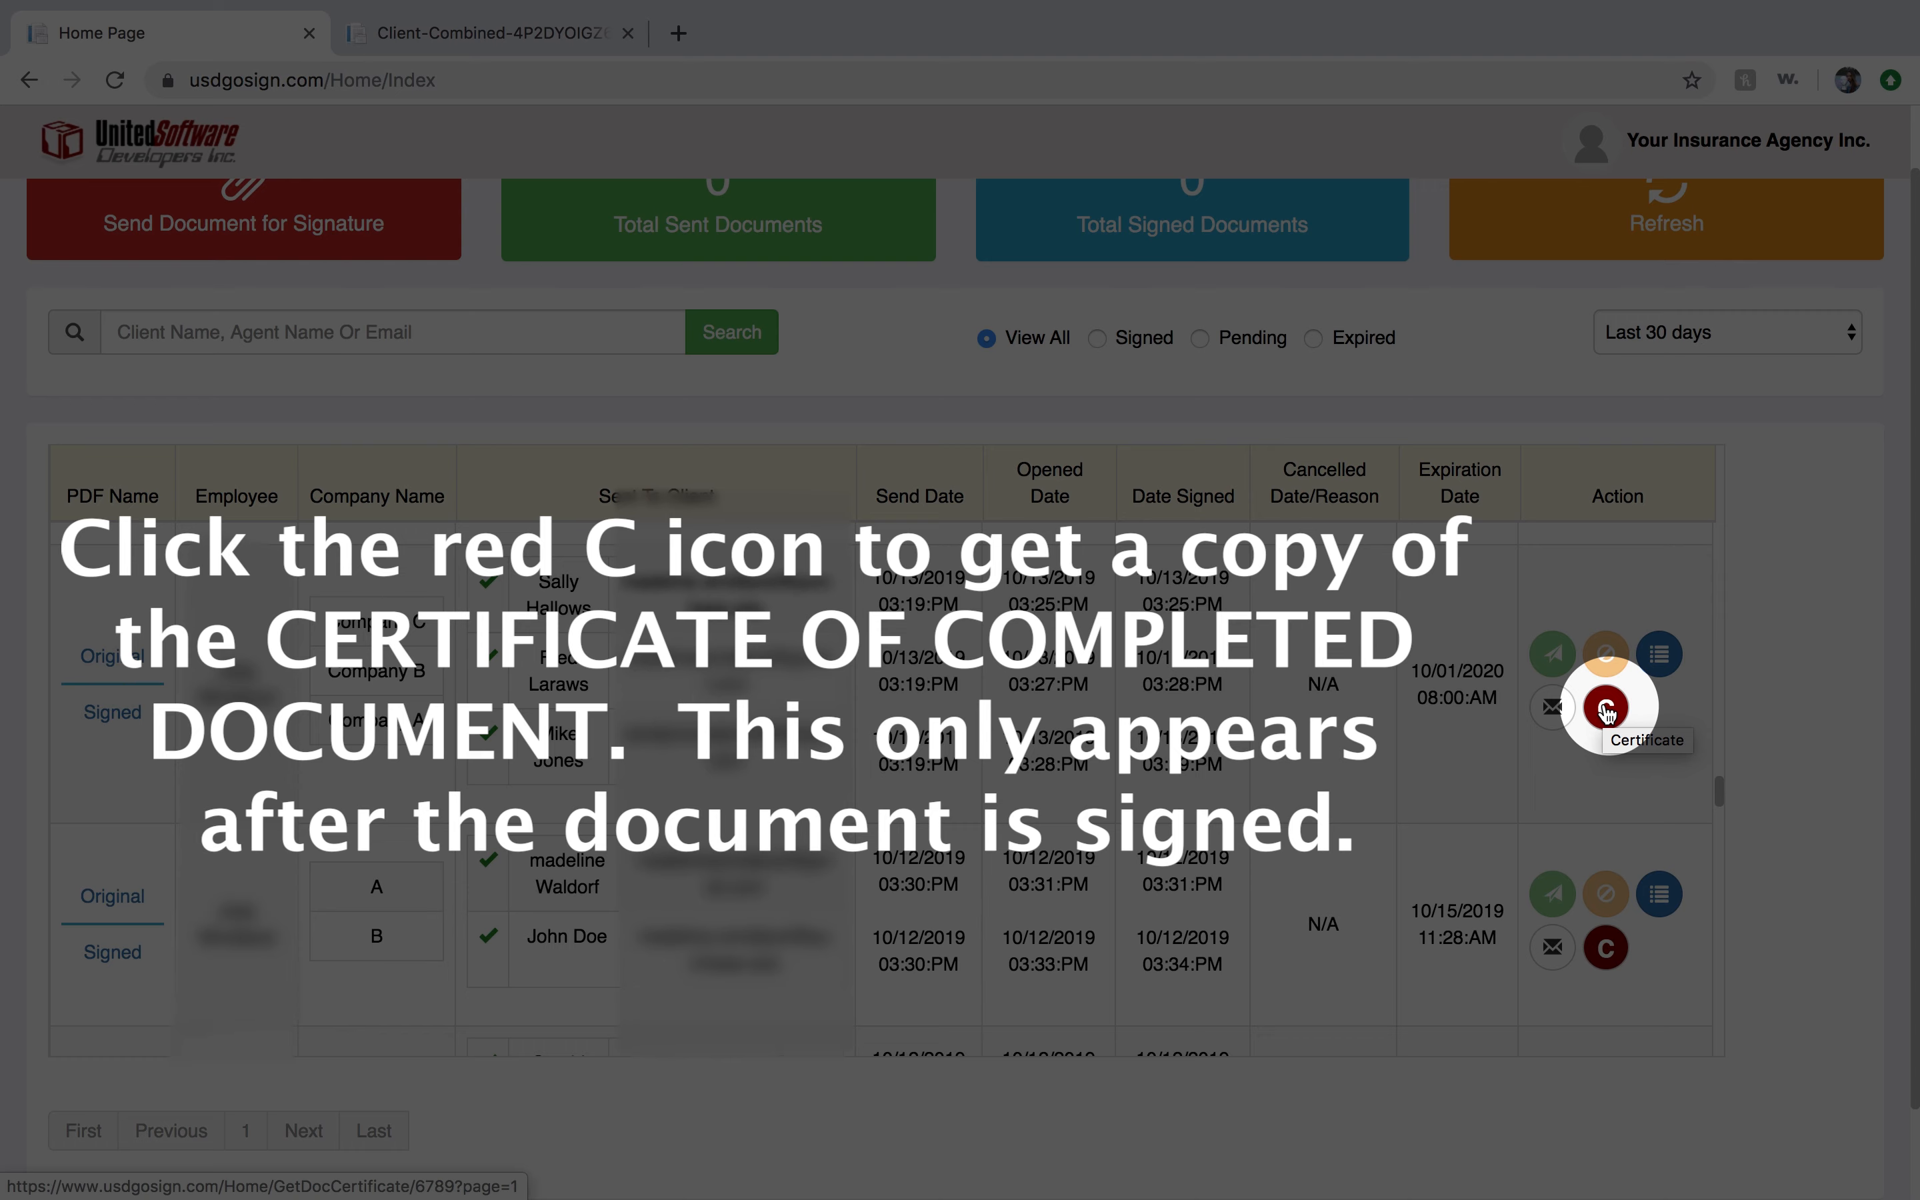
# Open the signed document's certificate of completion, scroll through it, and close it.
pyautogui.click(1605, 709)
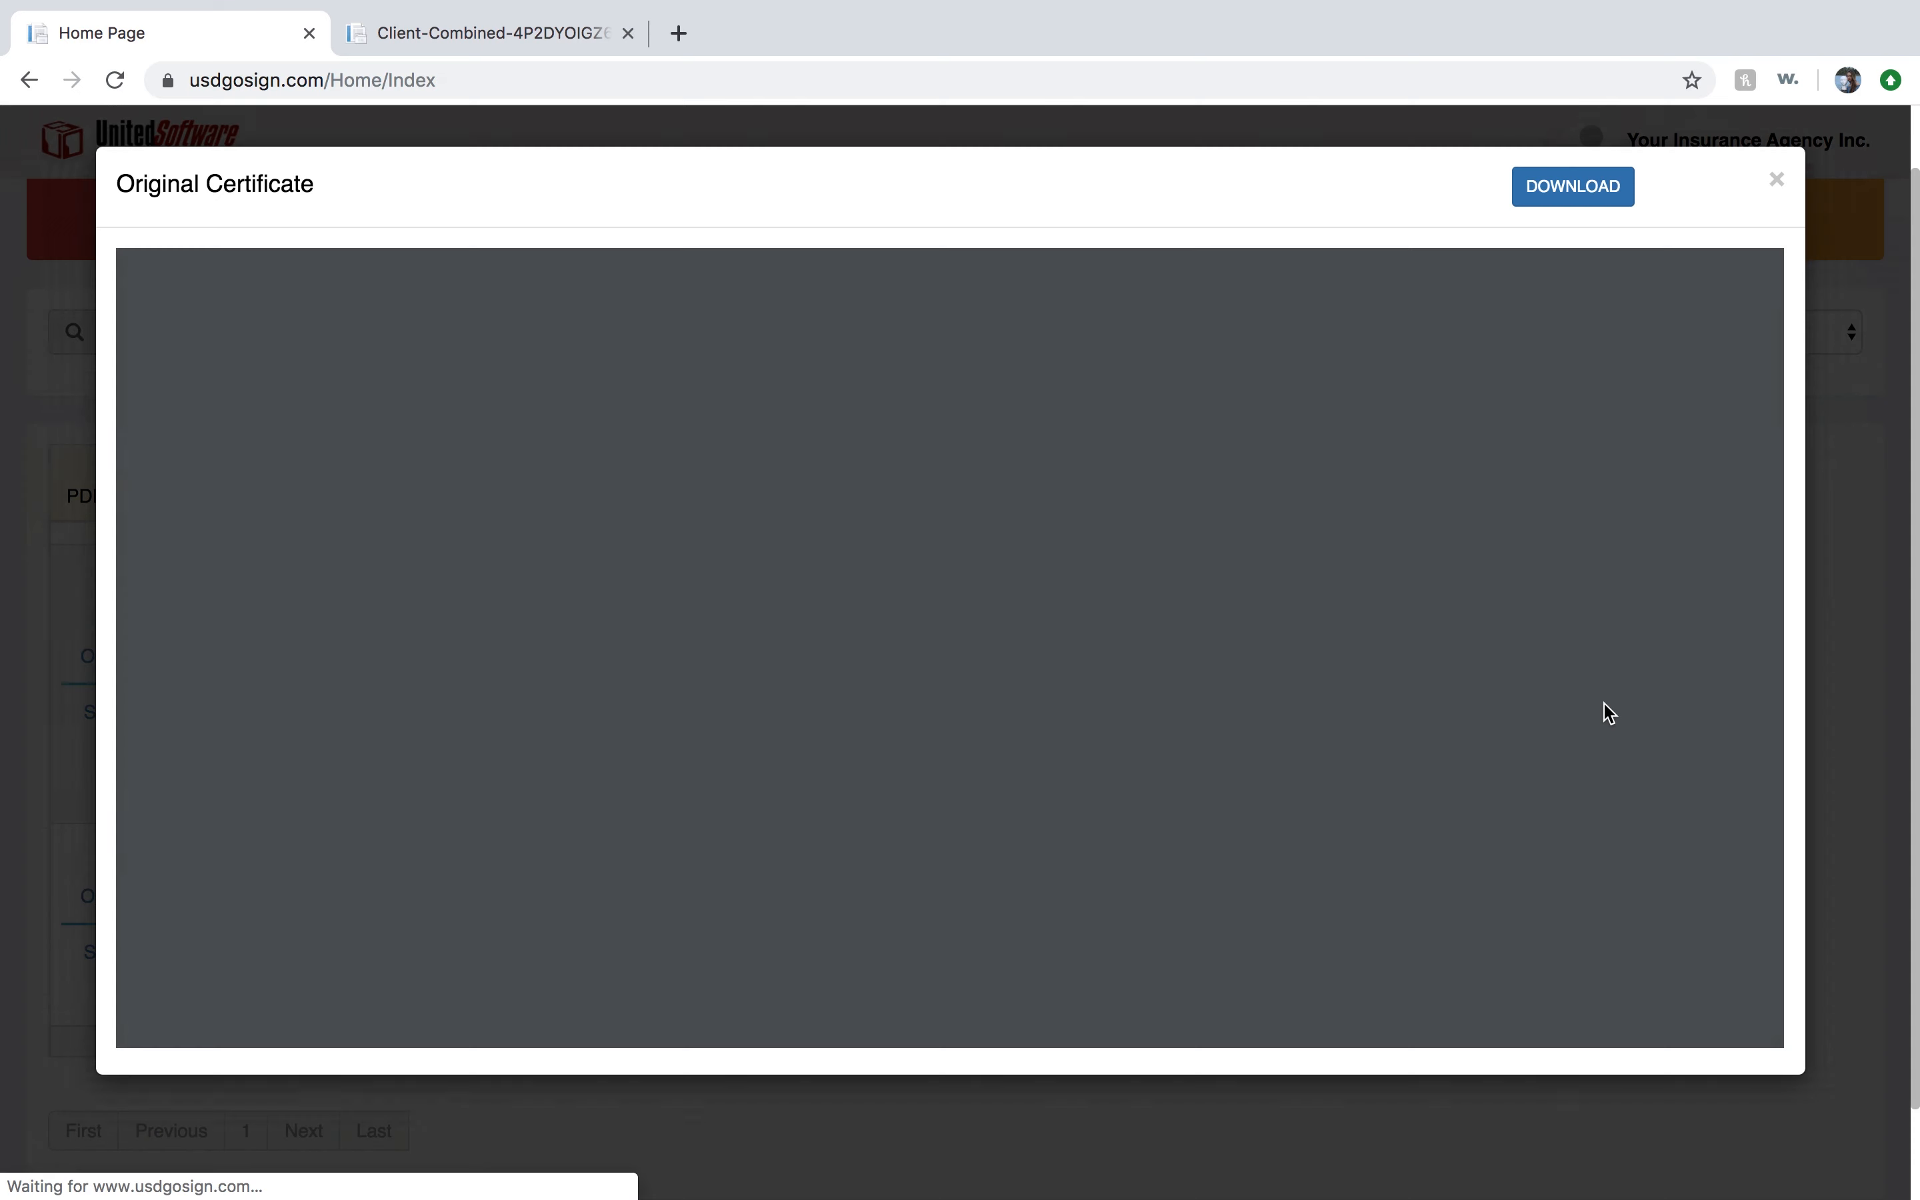
pyautogui.scroll(-6, 1605, 709)
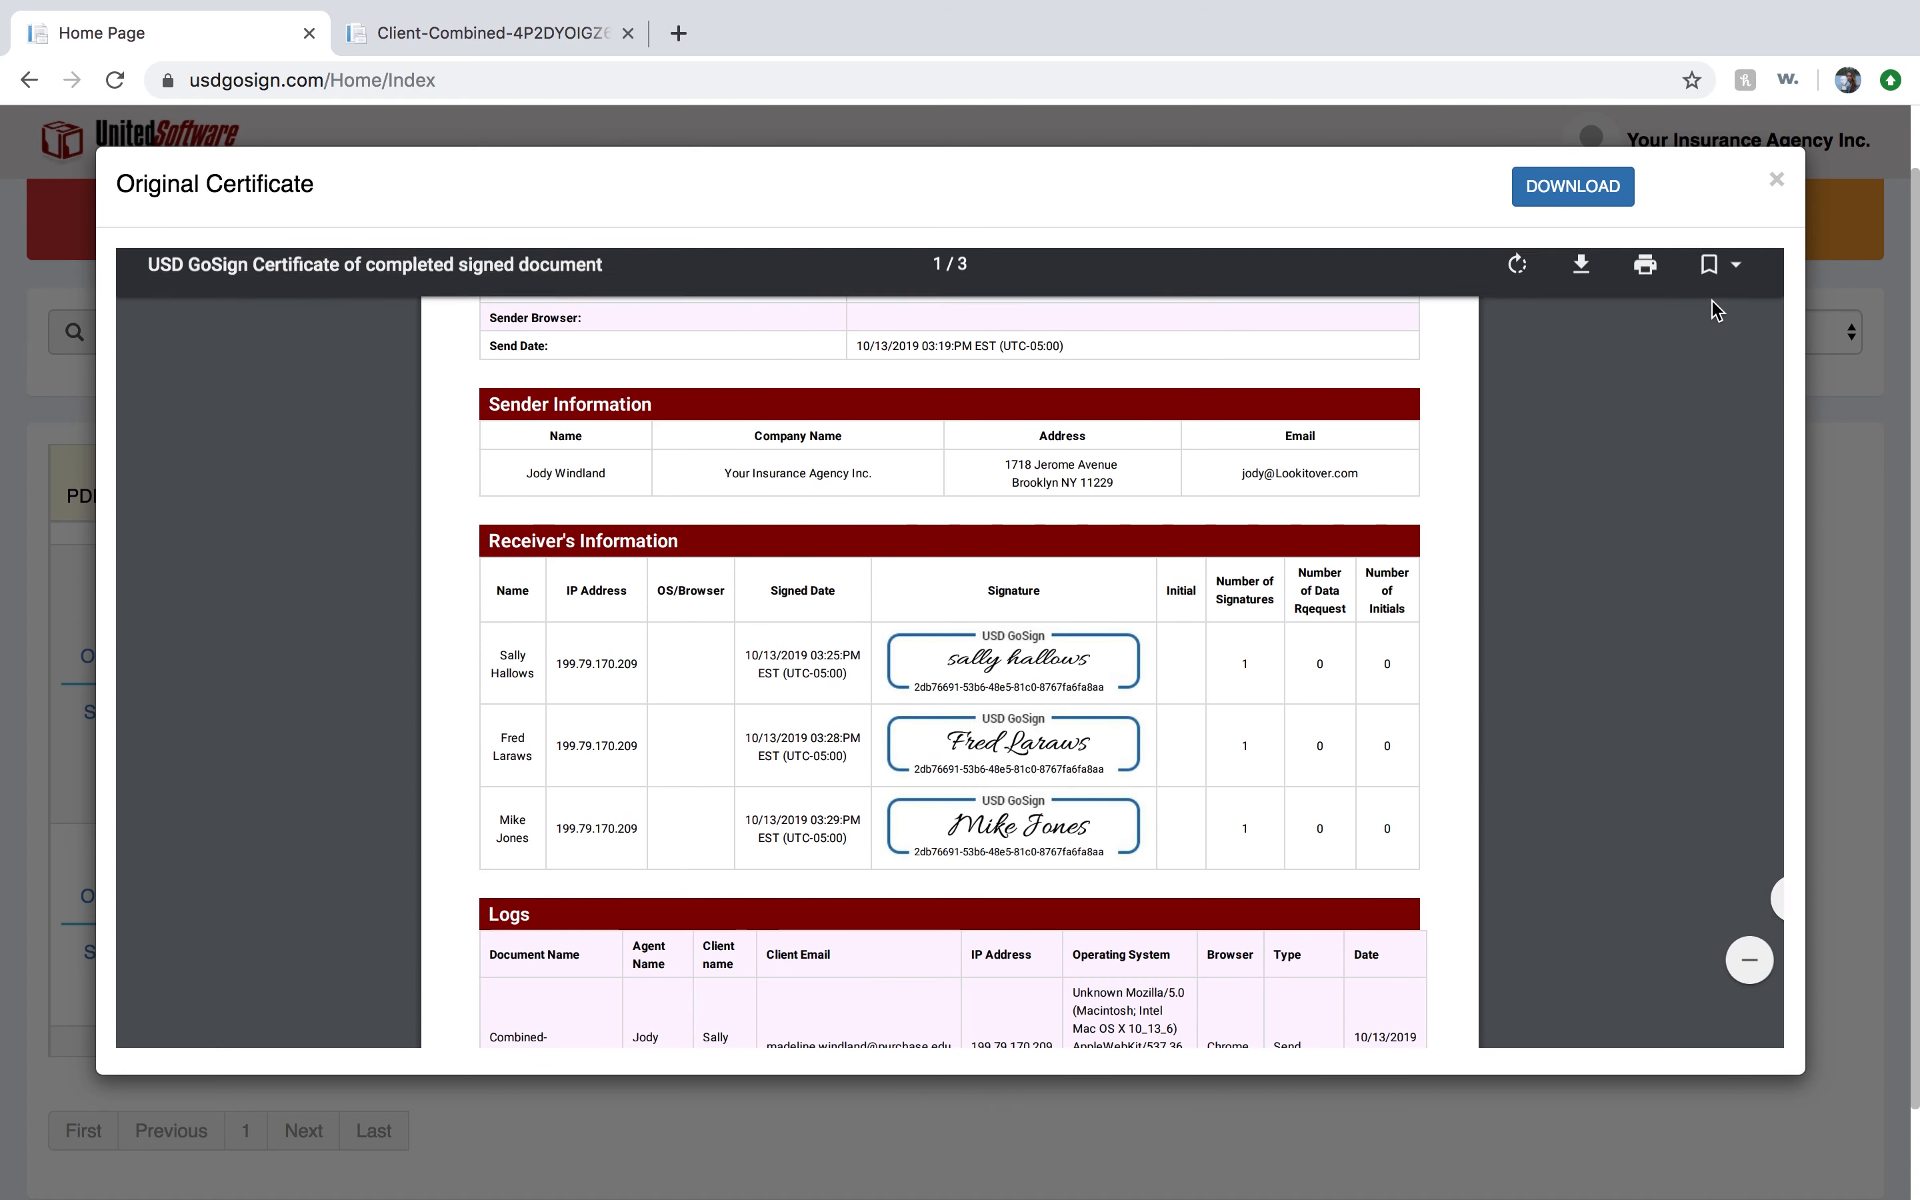
pyautogui.click(1776, 181)
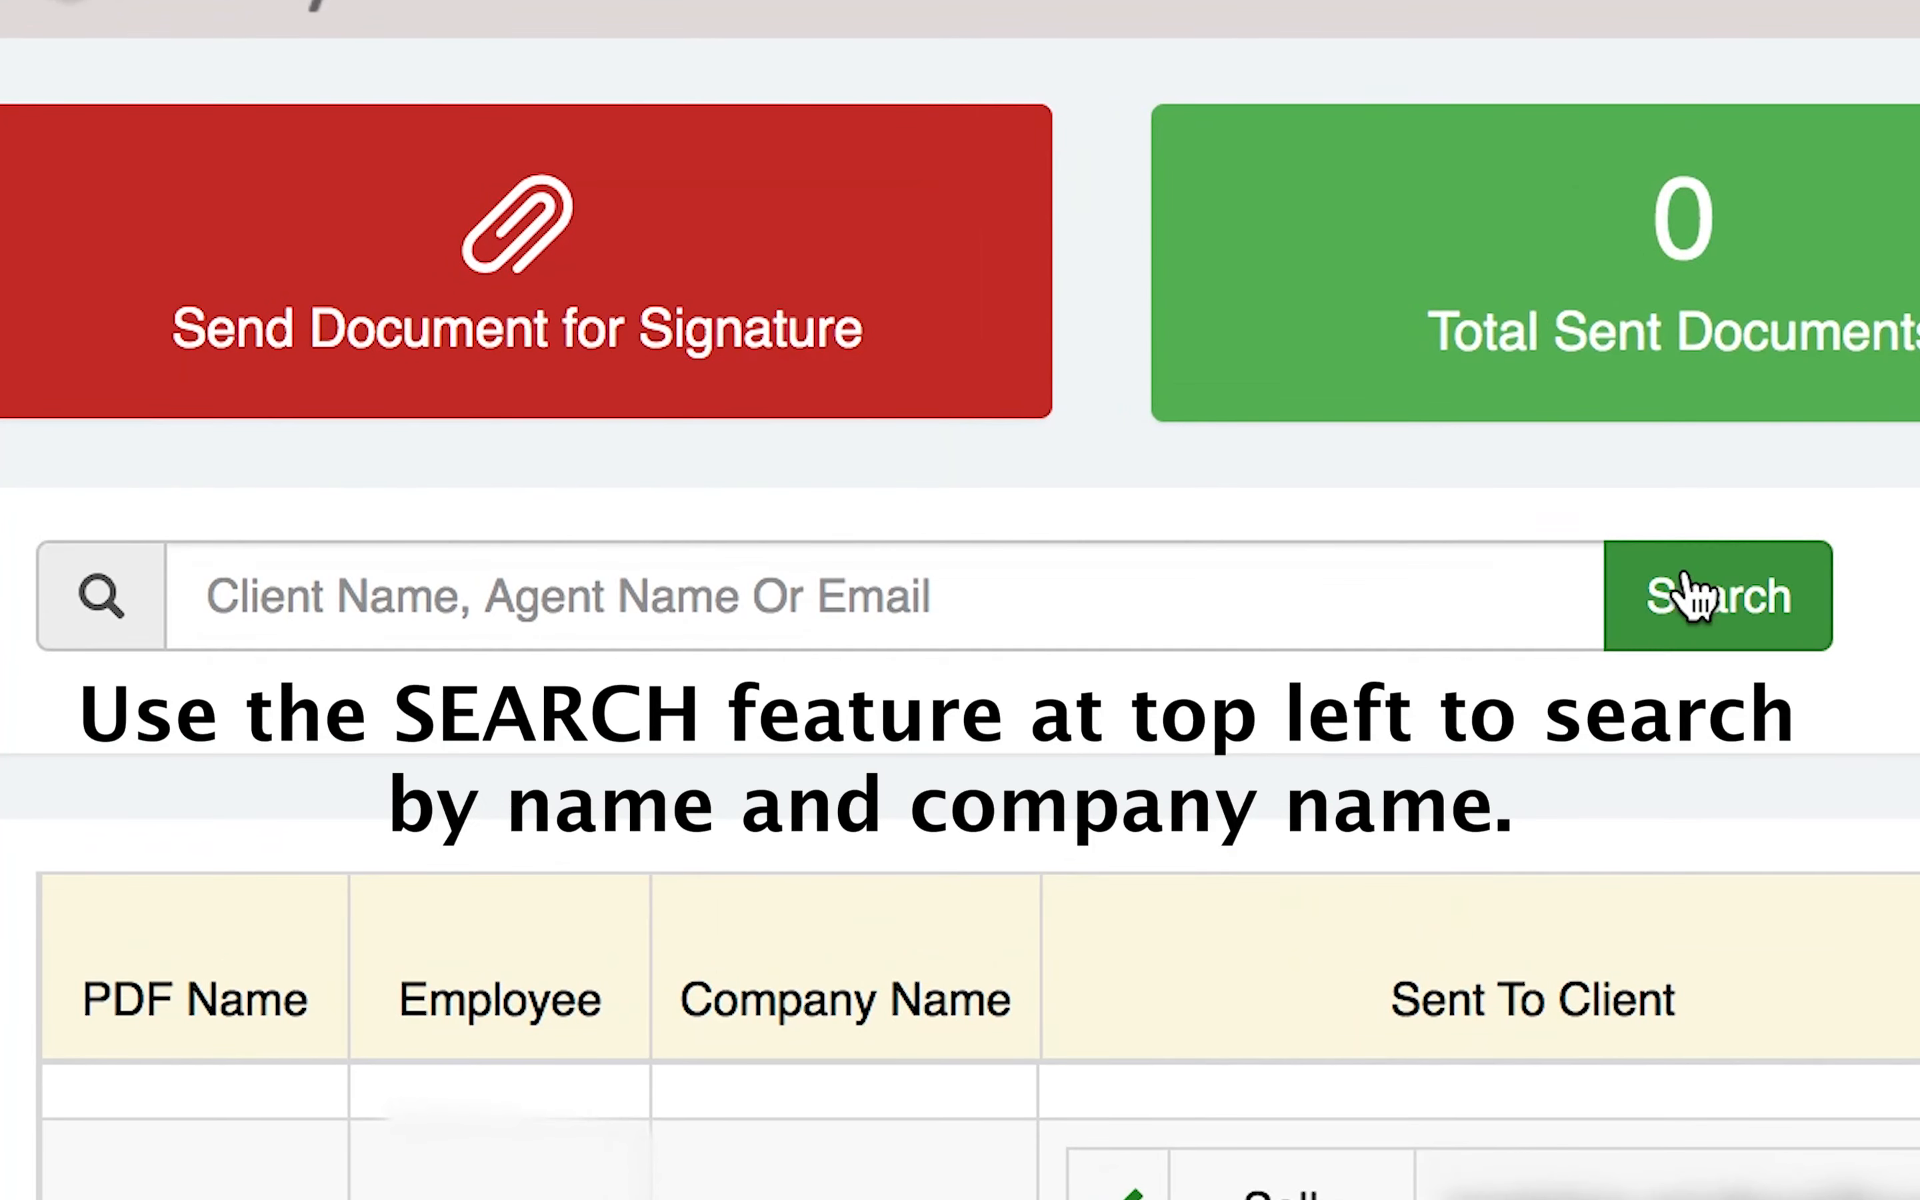
# Search the dashboard for the first signer's full name and set the date range filter to Last 30 days.
pyautogui.click(1365, 600)
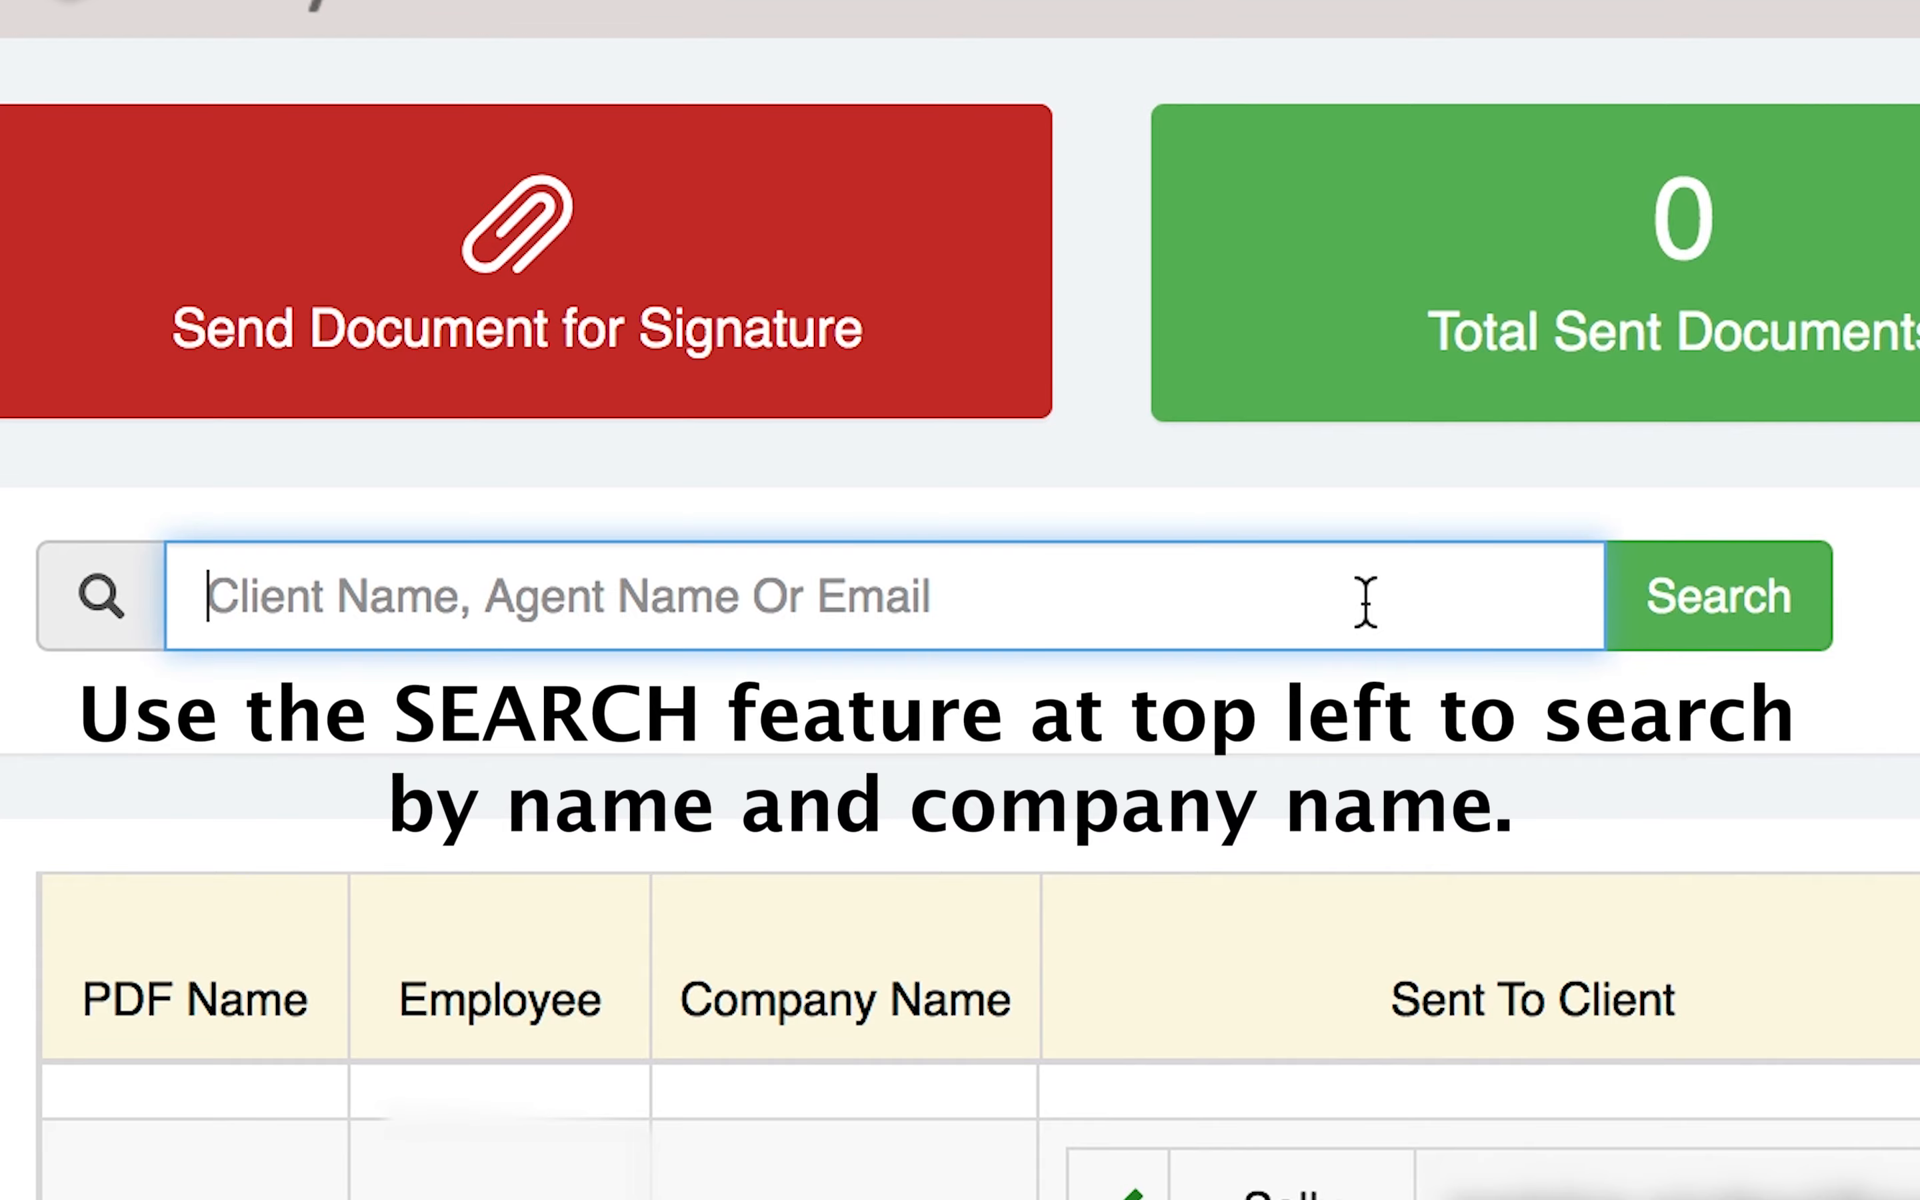
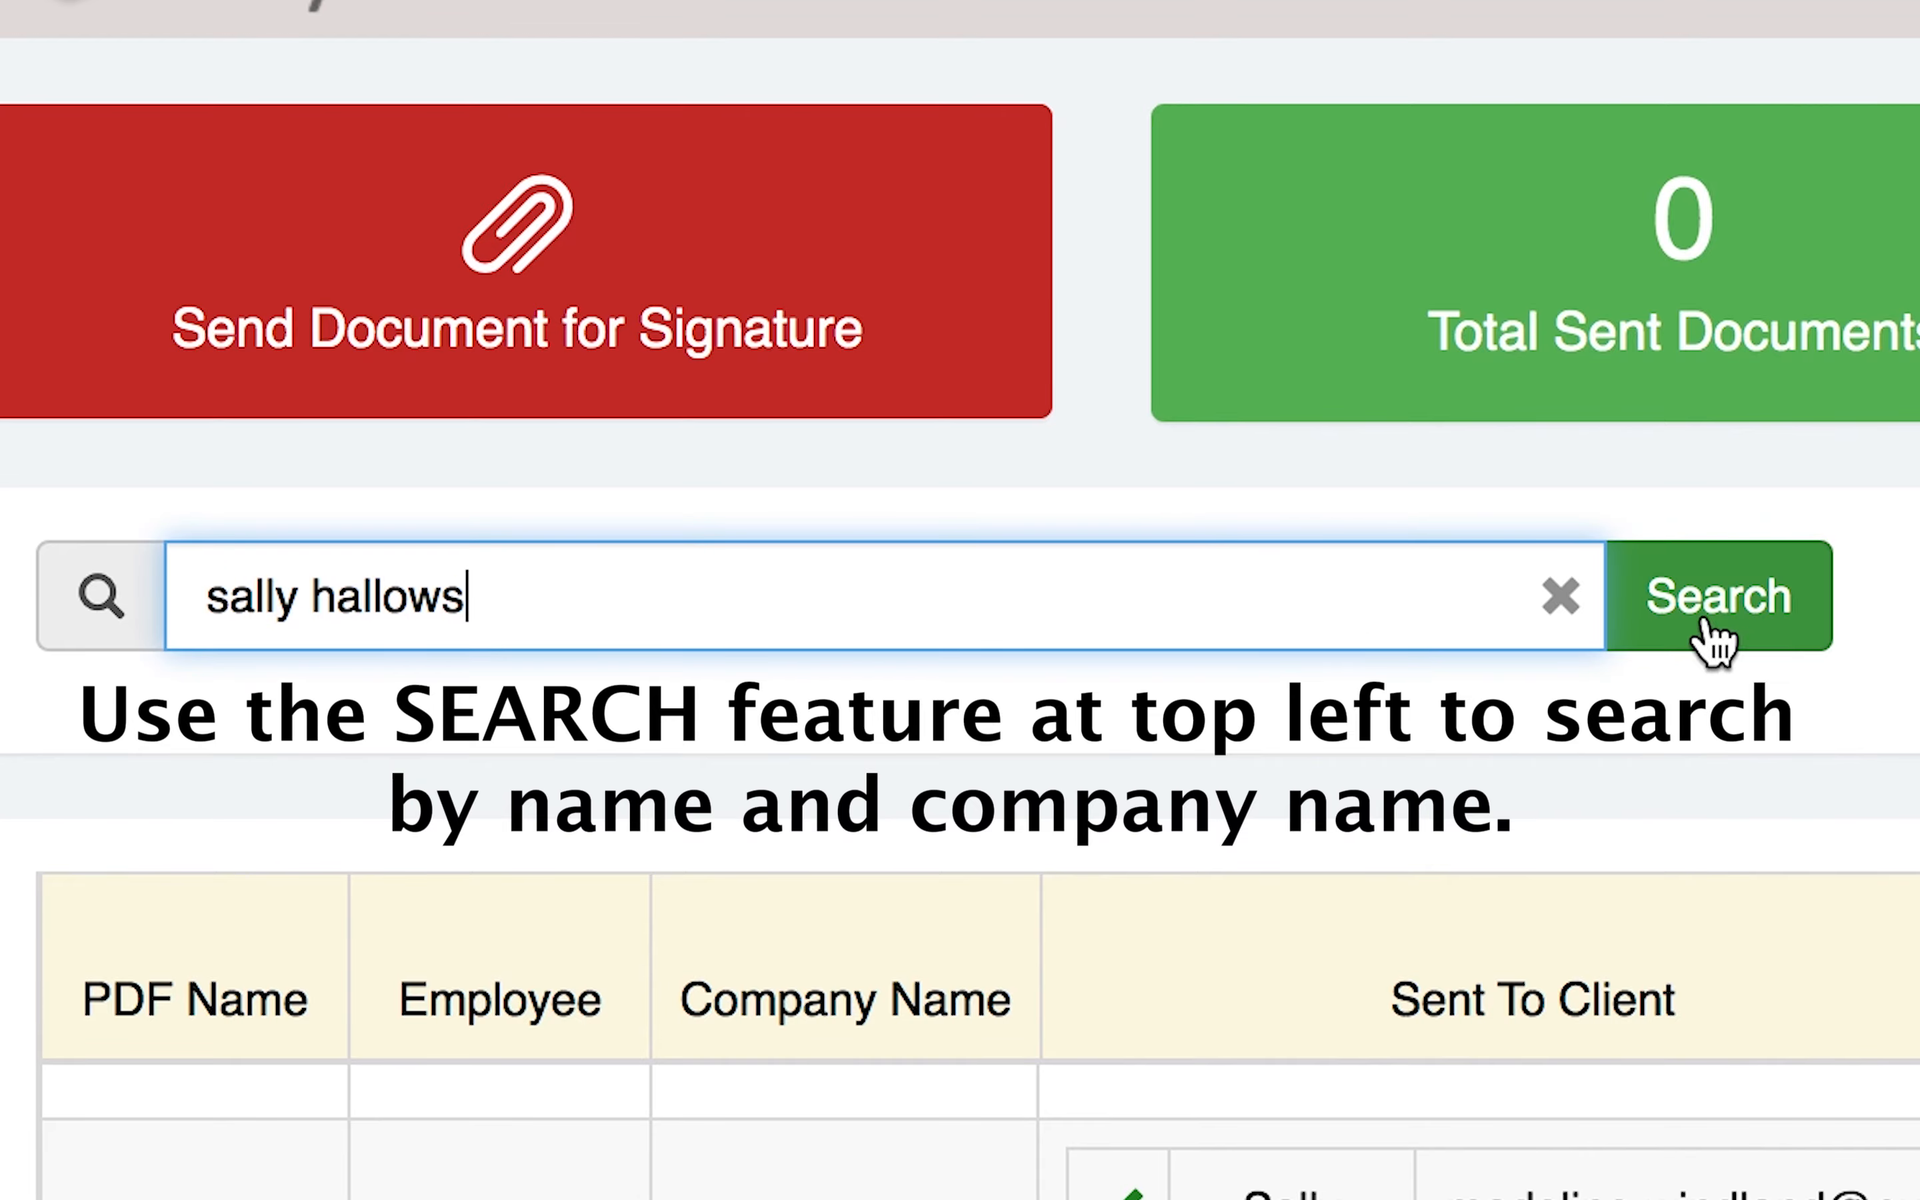
pyautogui.click(1706, 623)
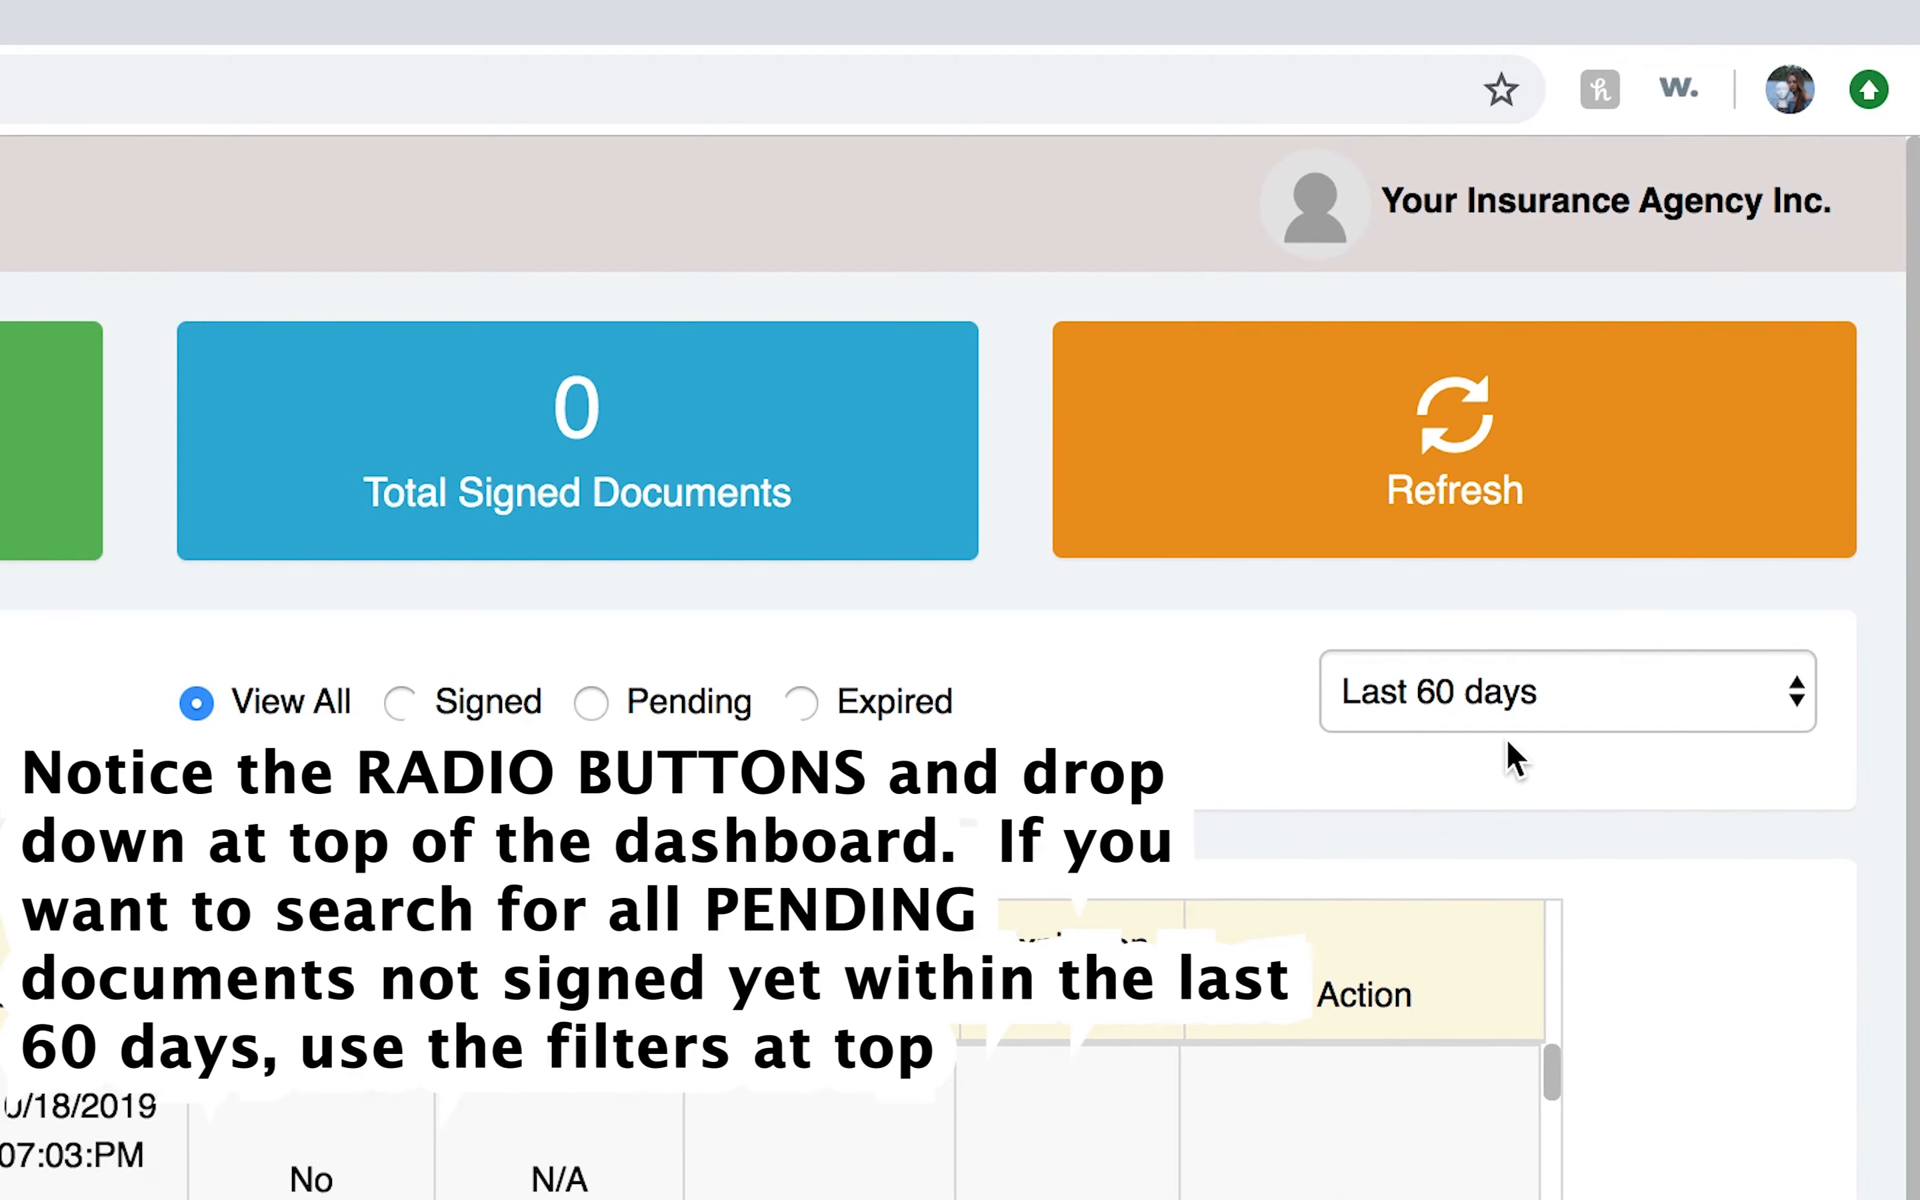
pyautogui.click(1553, 683)
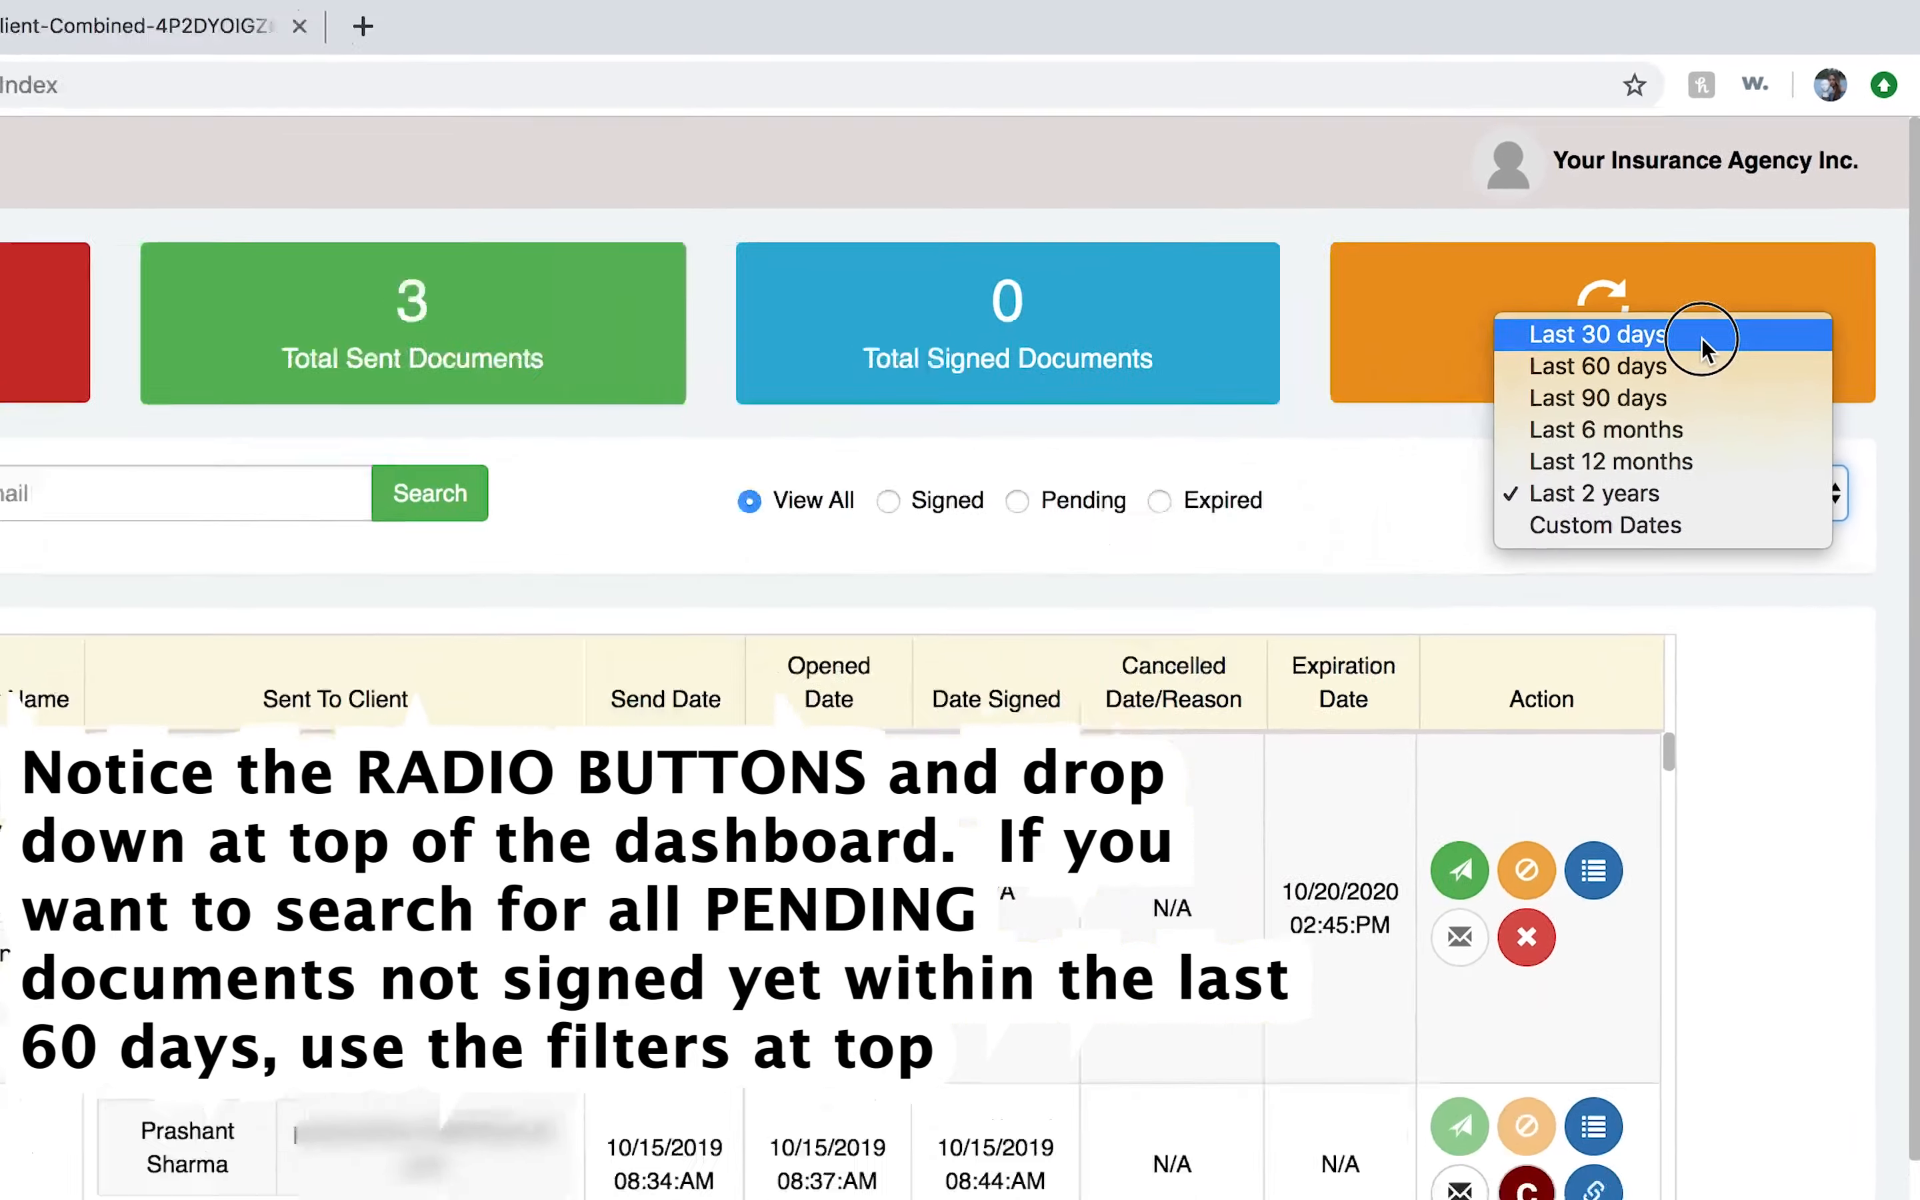
pyautogui.click(1701, 347)
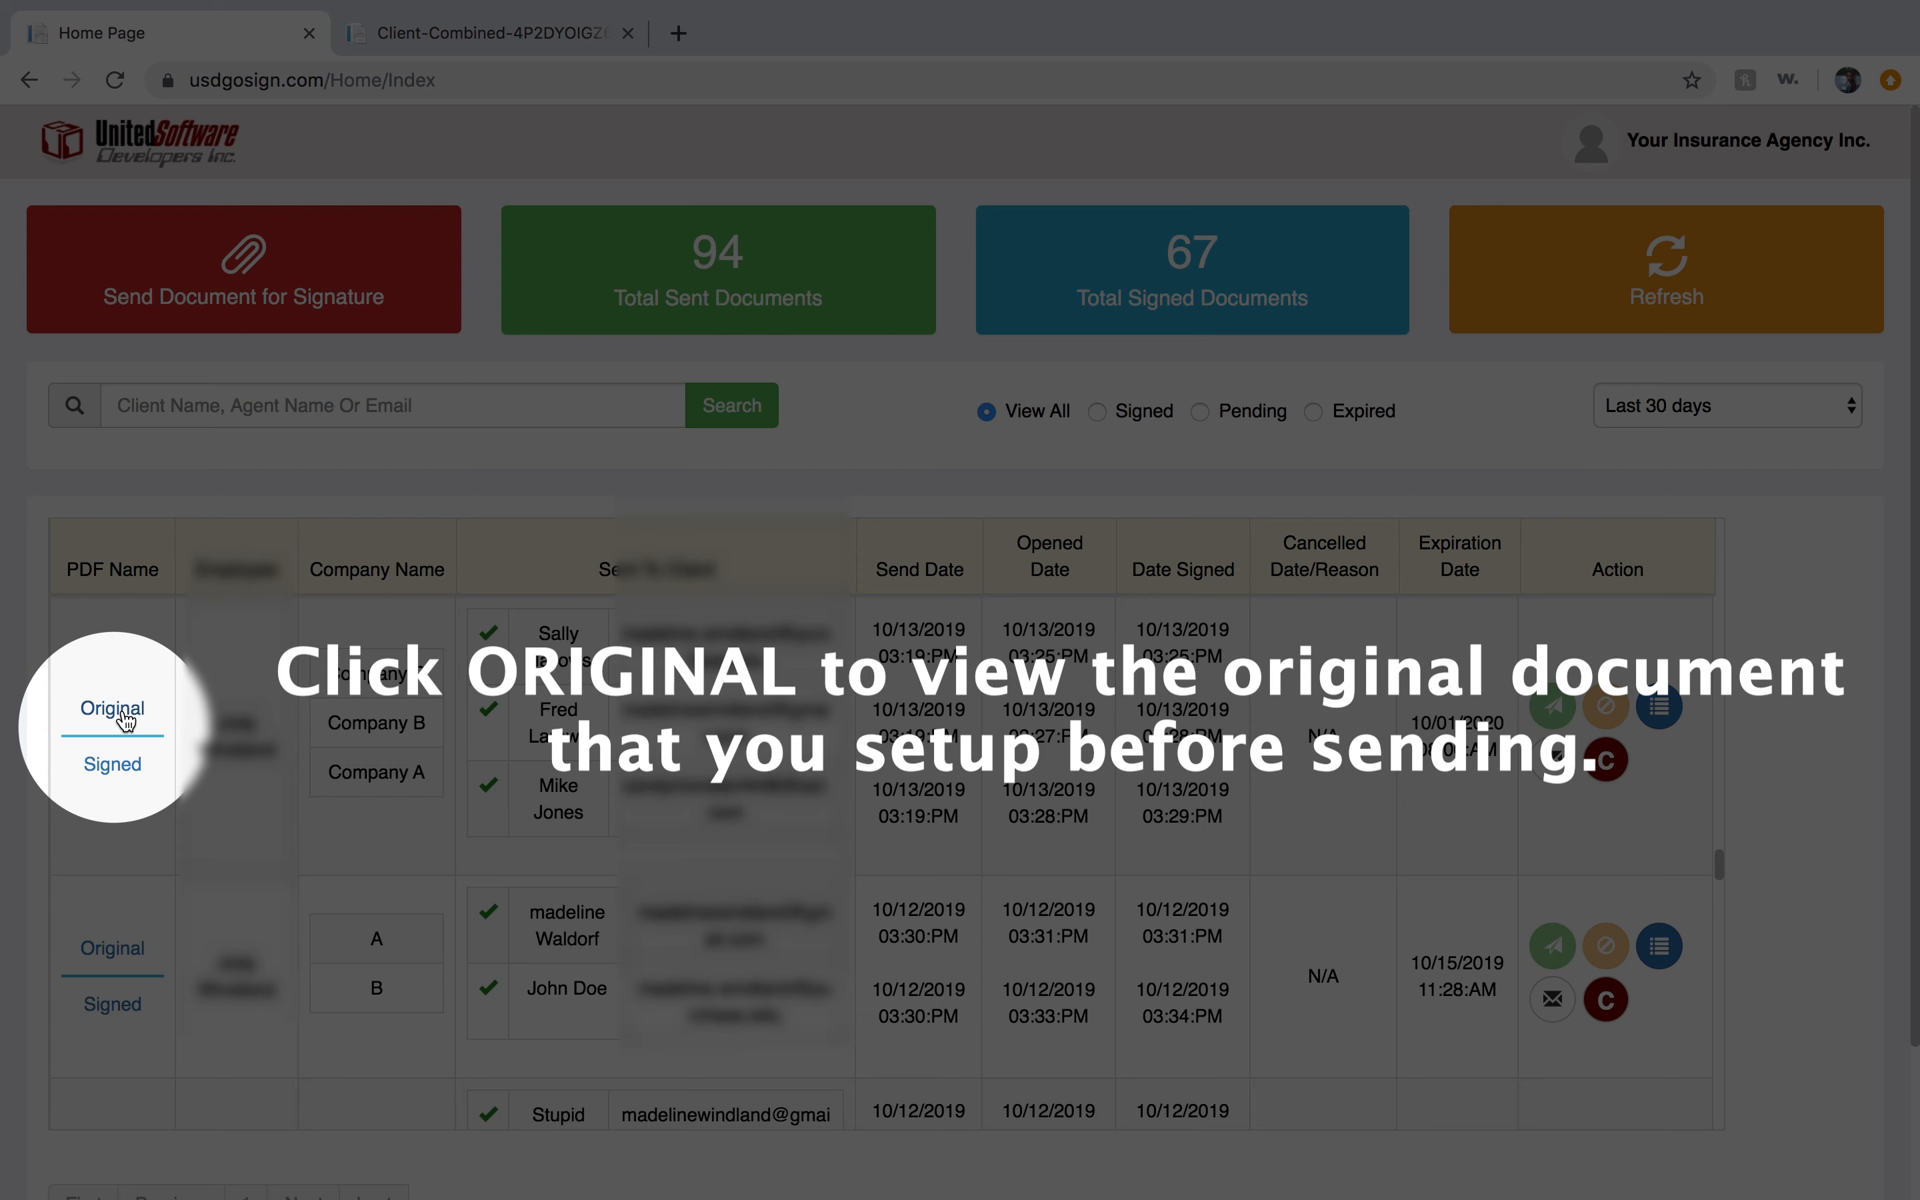
# Open the signed version of the combined document and scroll through its signed pages.
pyautogui.click(113, 764)
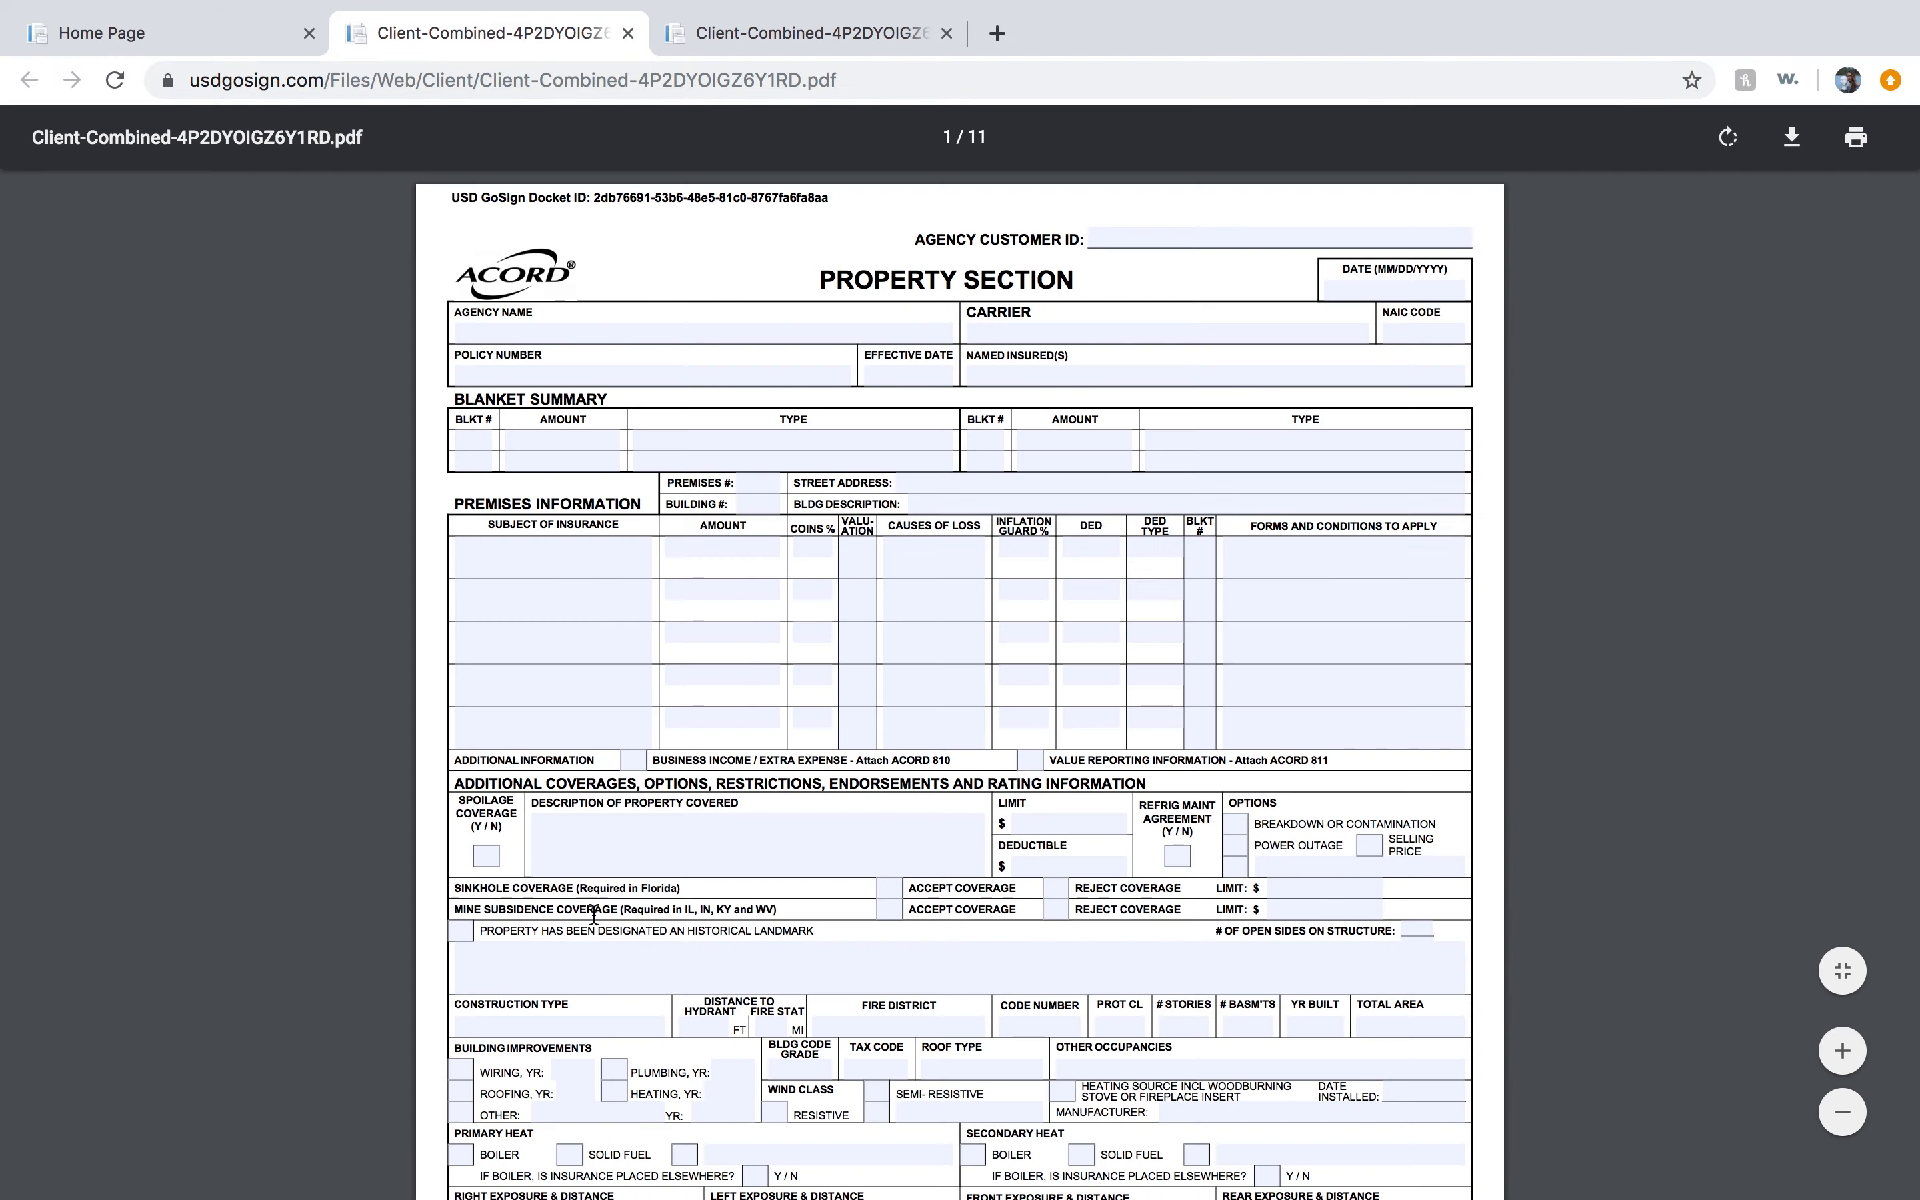
pyautogui.scroll(-15, 593, 915)
pyautogui.scroll(-15, 593, 915)
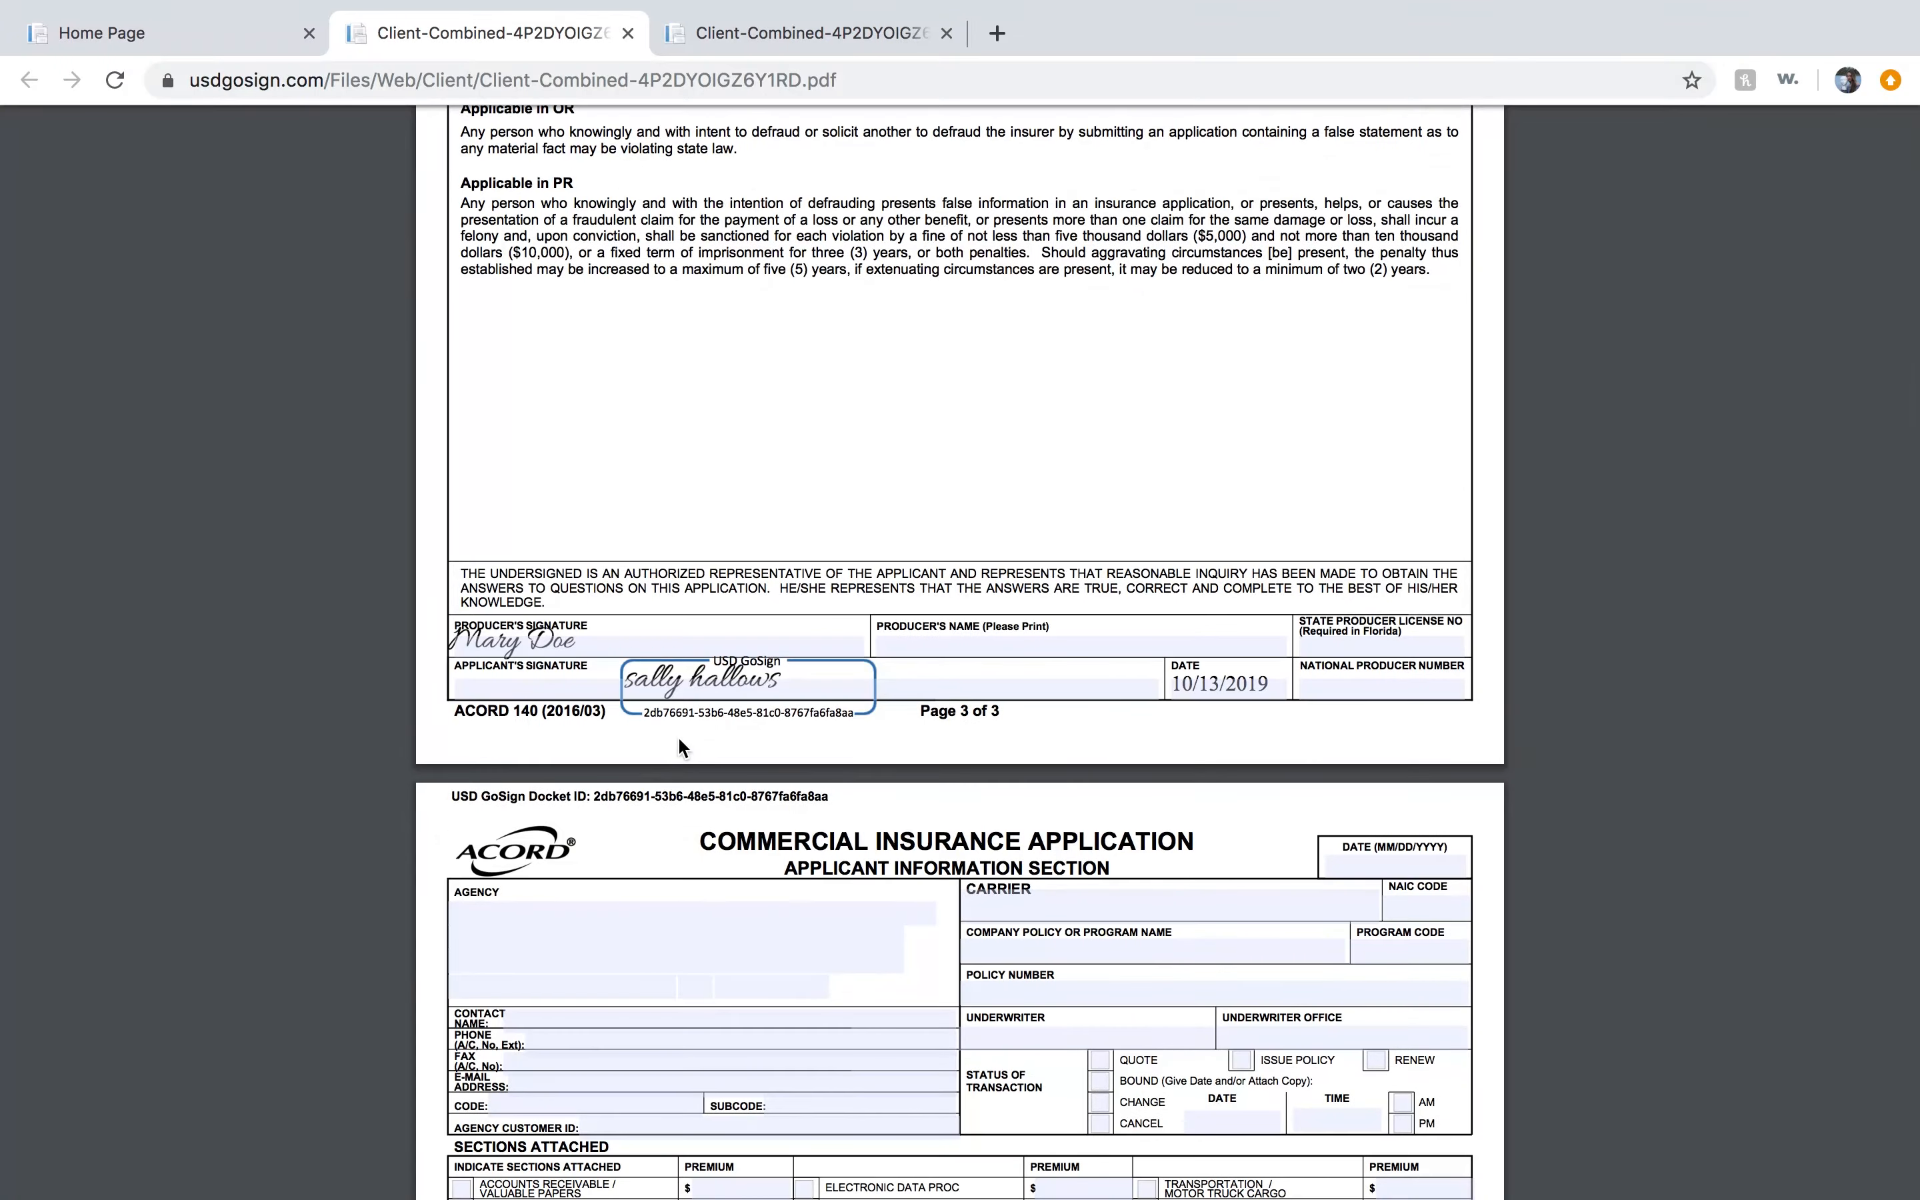
pyautogui.scroll(-20, 682, 738)
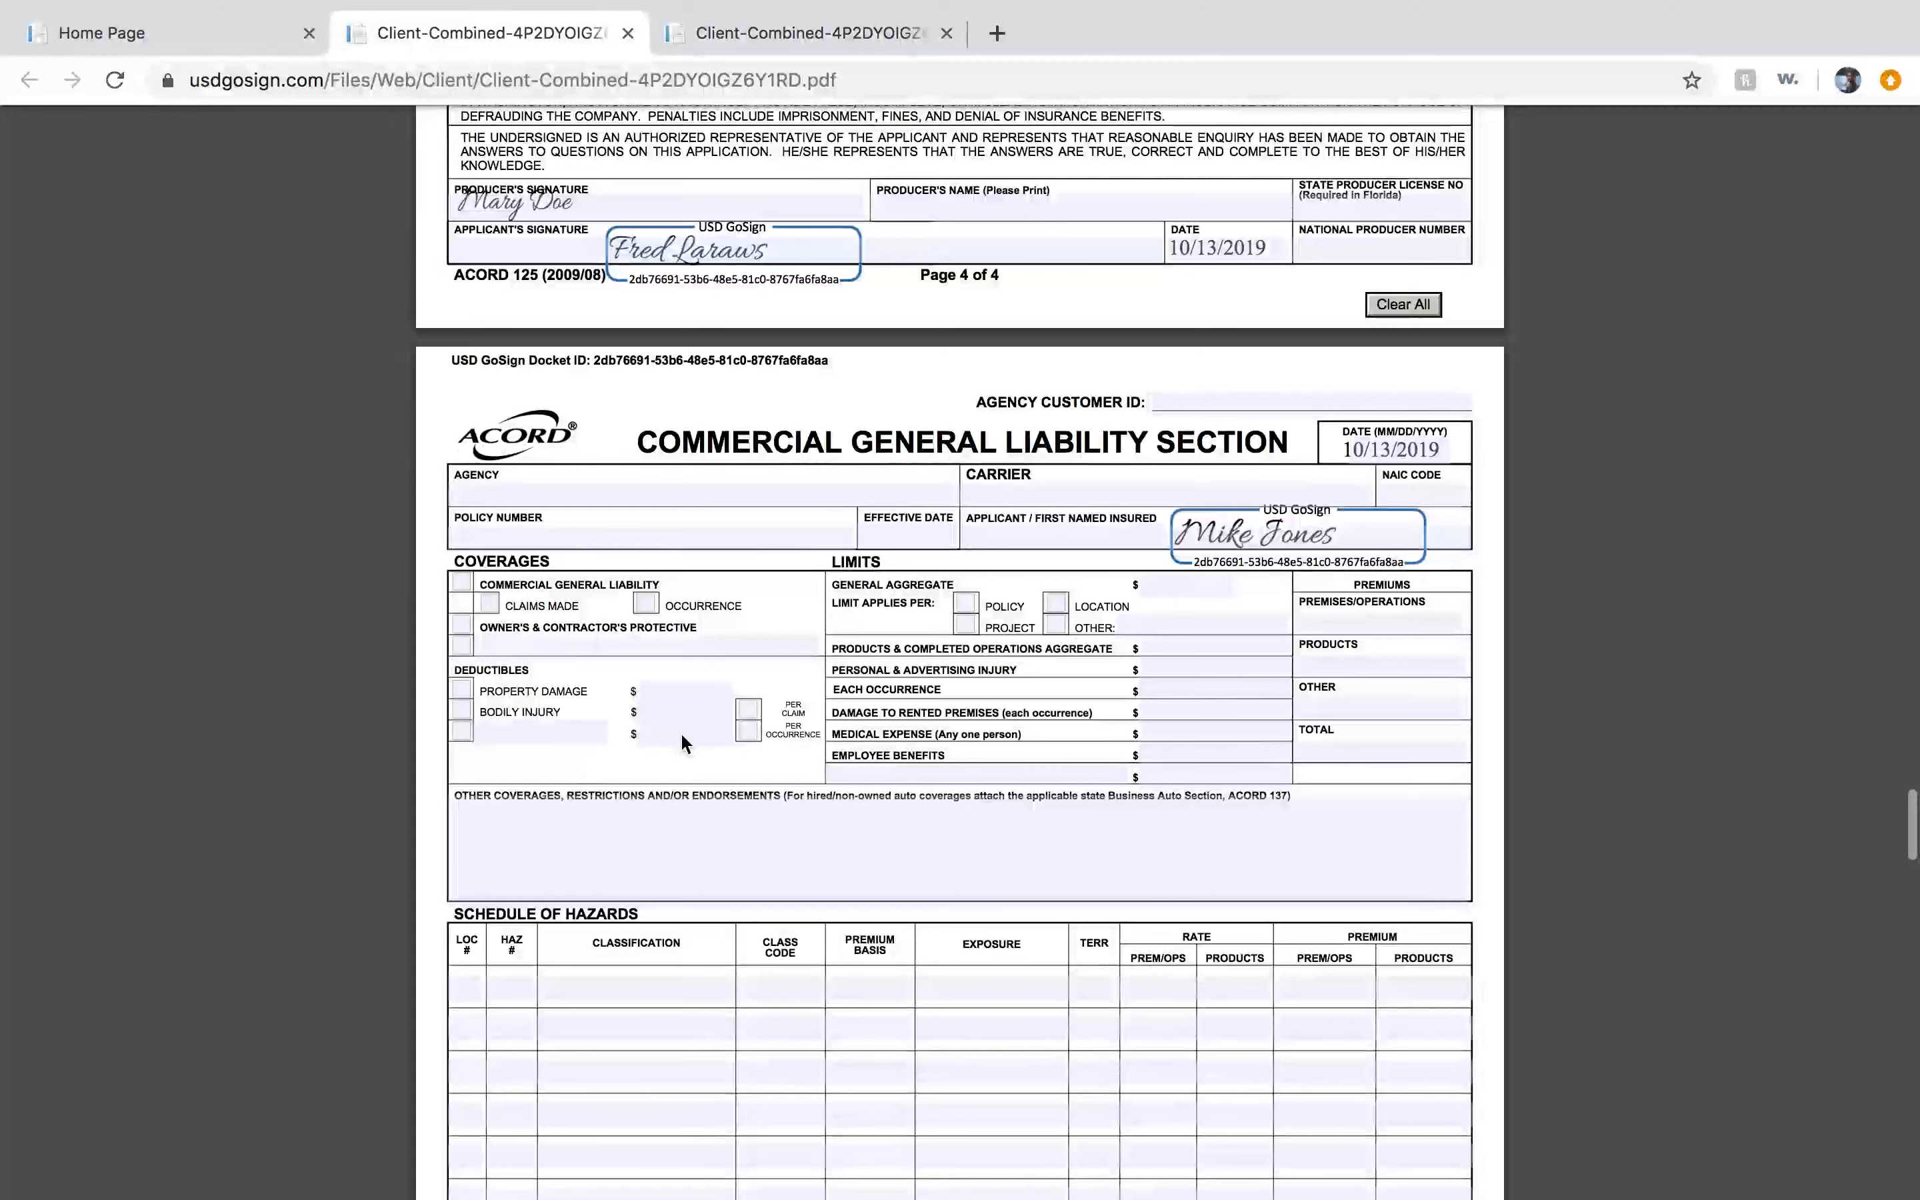